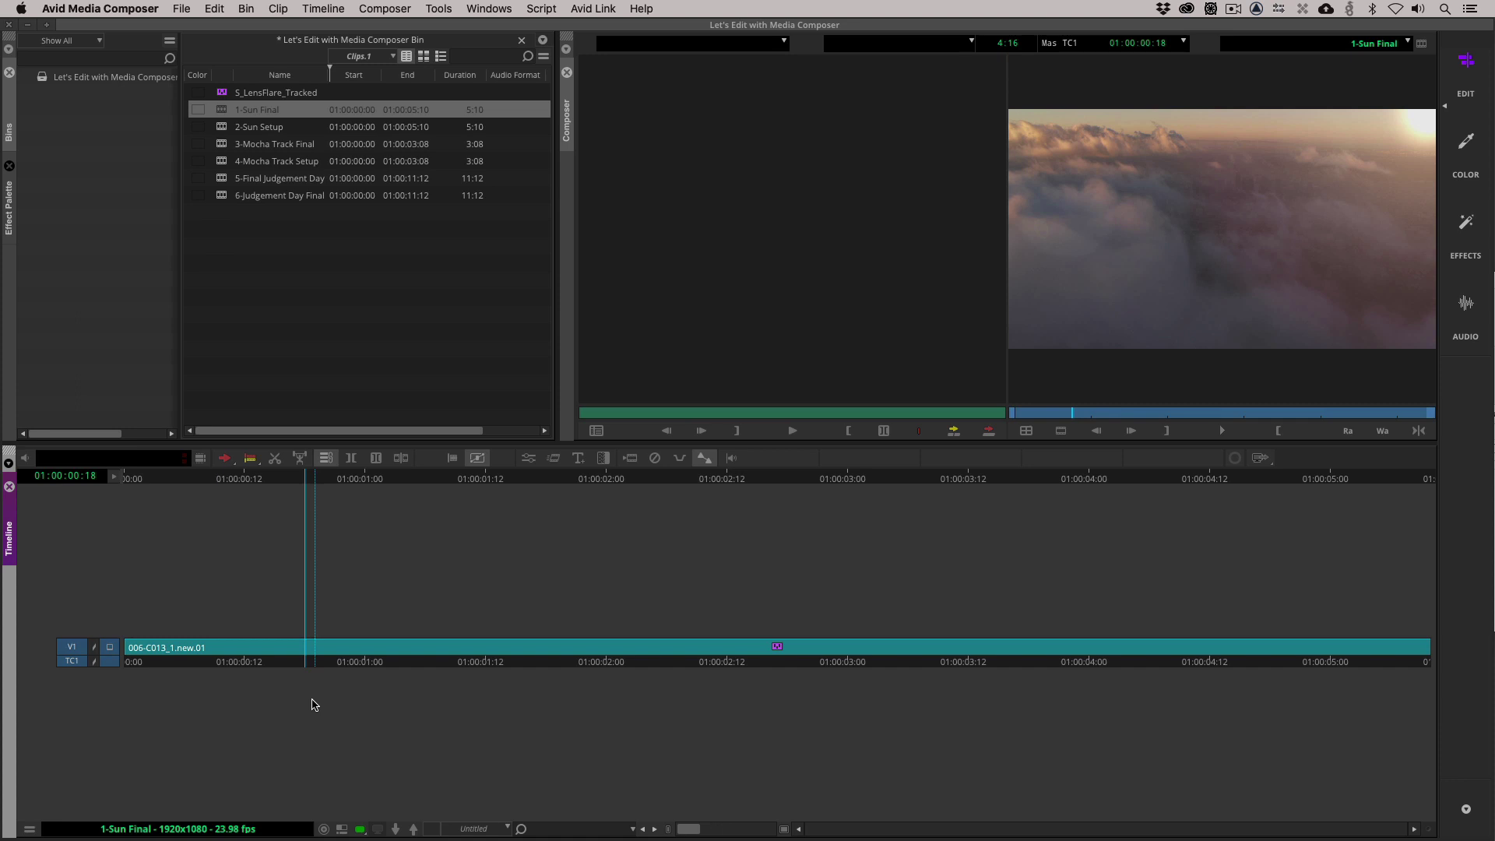
Load the 2-Sun Setup sequence in place of 1-Sun Final and park the playhead at 01:00:01:12
{"action": "left_click_drag", "start_coordinate": [600, 657], "coordinate": [59, 688]}
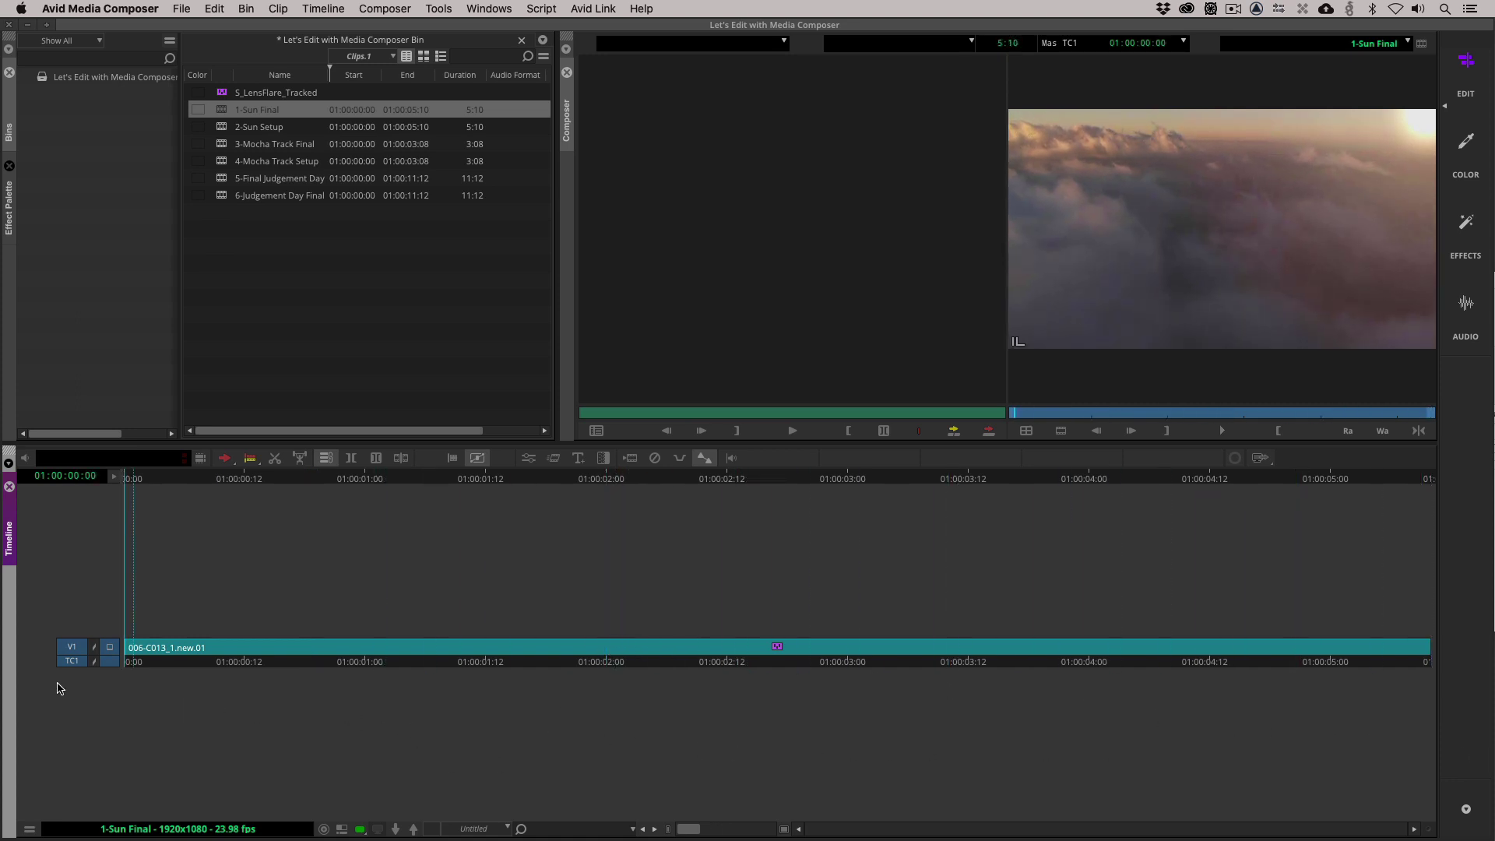
{"action": "double_click", "coordinate": [223, 128]}
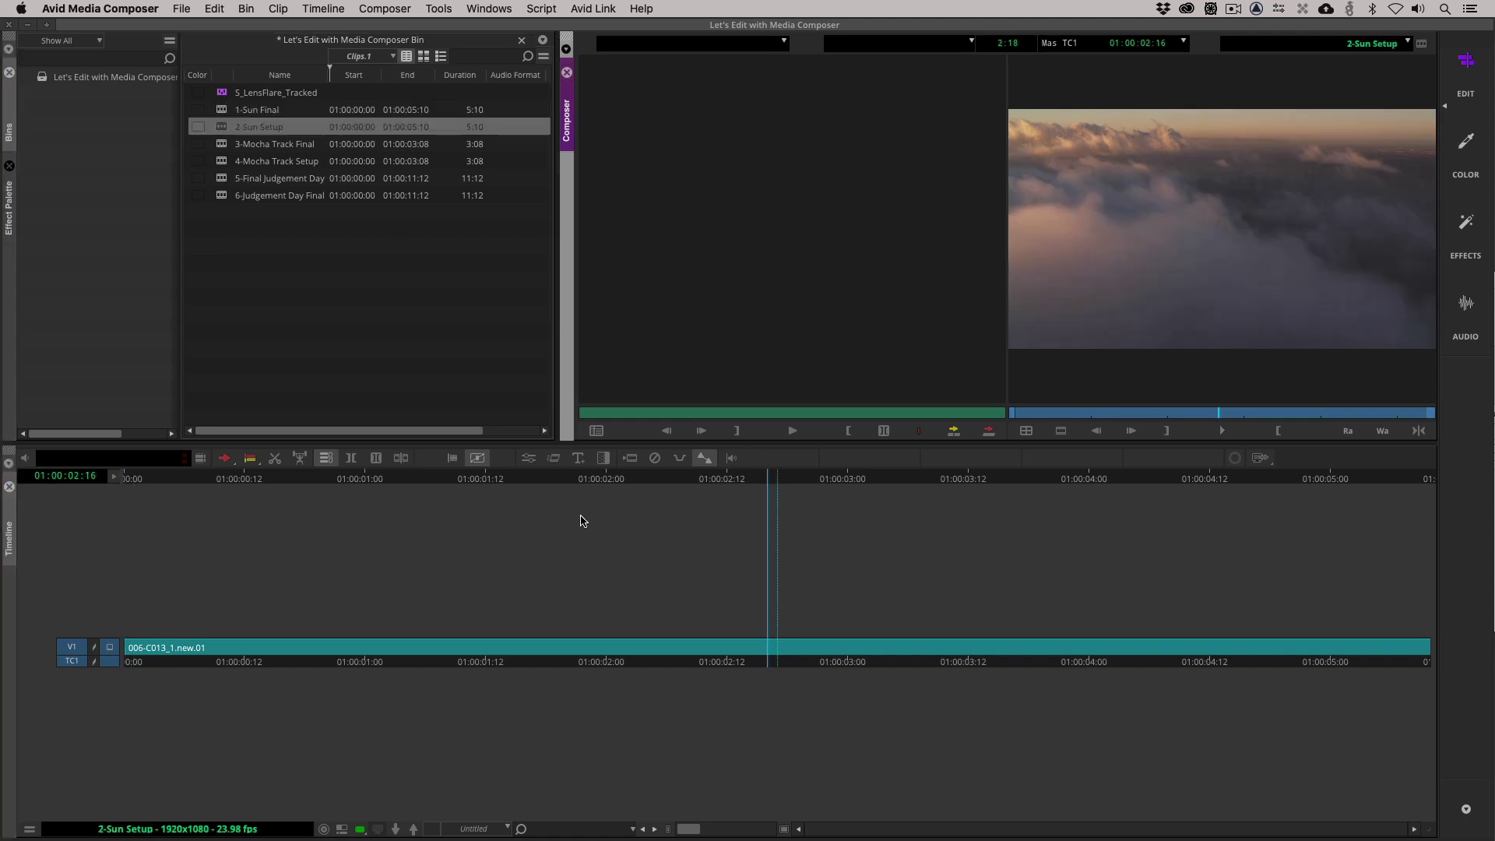
{"action": "left_click_drag", "start_coordinate": [514, 650], "coordinate": [502, 541]}
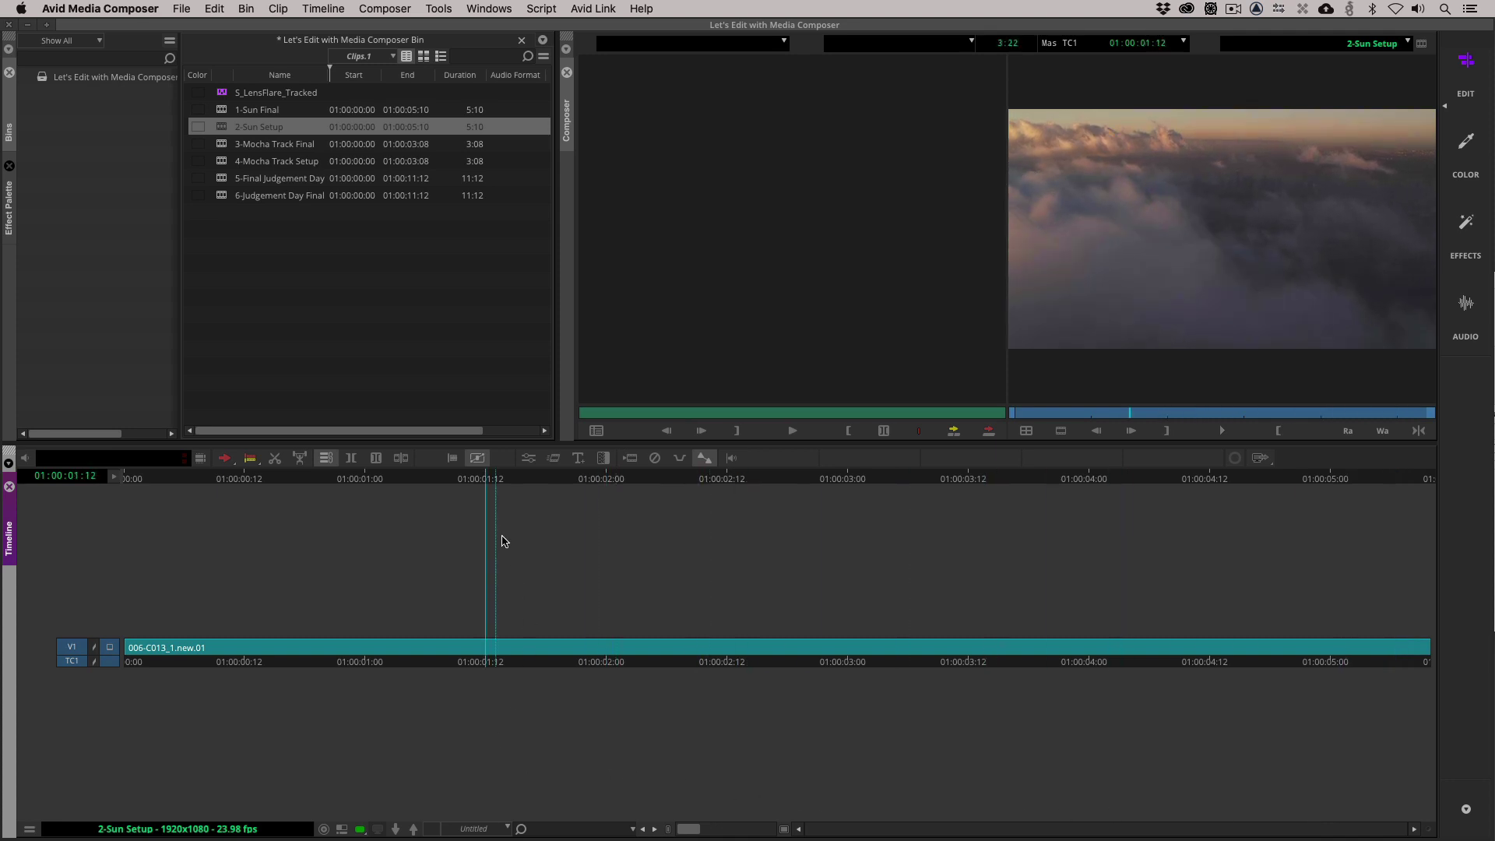
Search the effects for S_Lens and apply S_LensFlare (Sapphire Lighting) to the 006-C013_1.new.01 clip on V1
{"action": "key", "text": "super+8"}
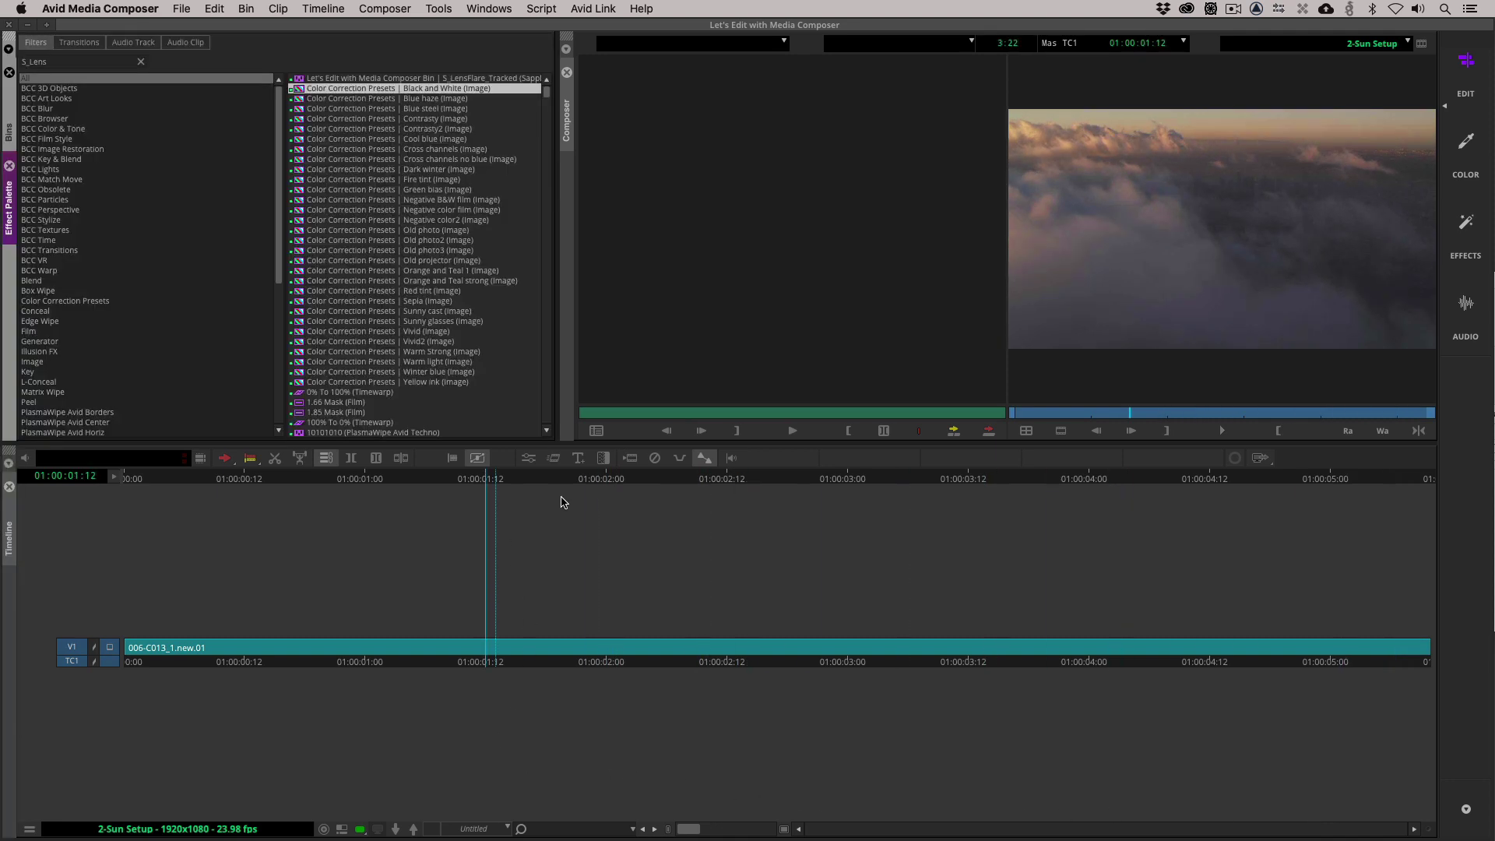
{"action": "left_click", "coordinate": [58, 65]}
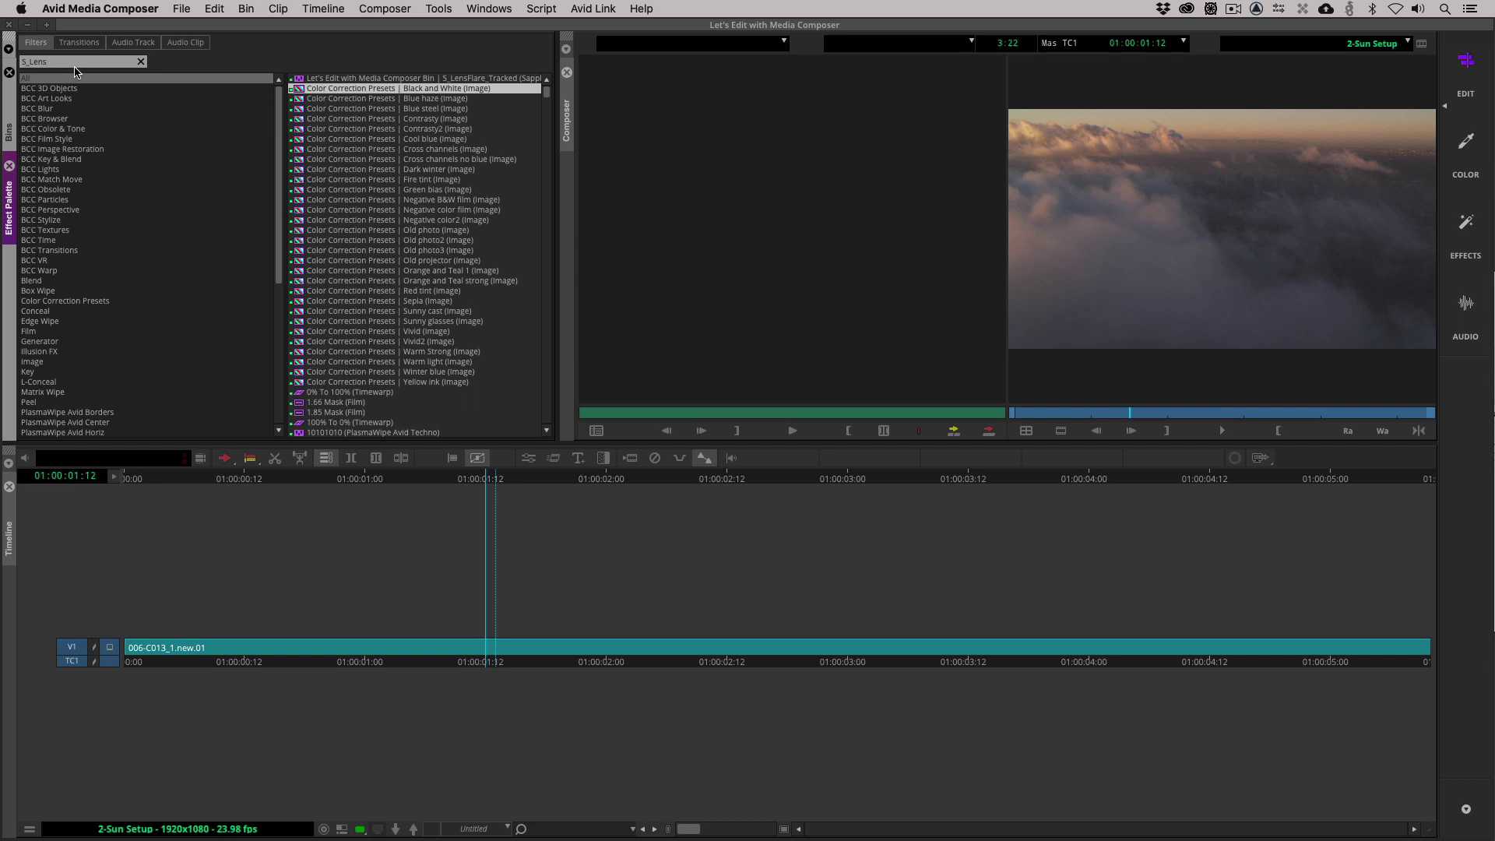
{"action": "key", "text": "Return"}
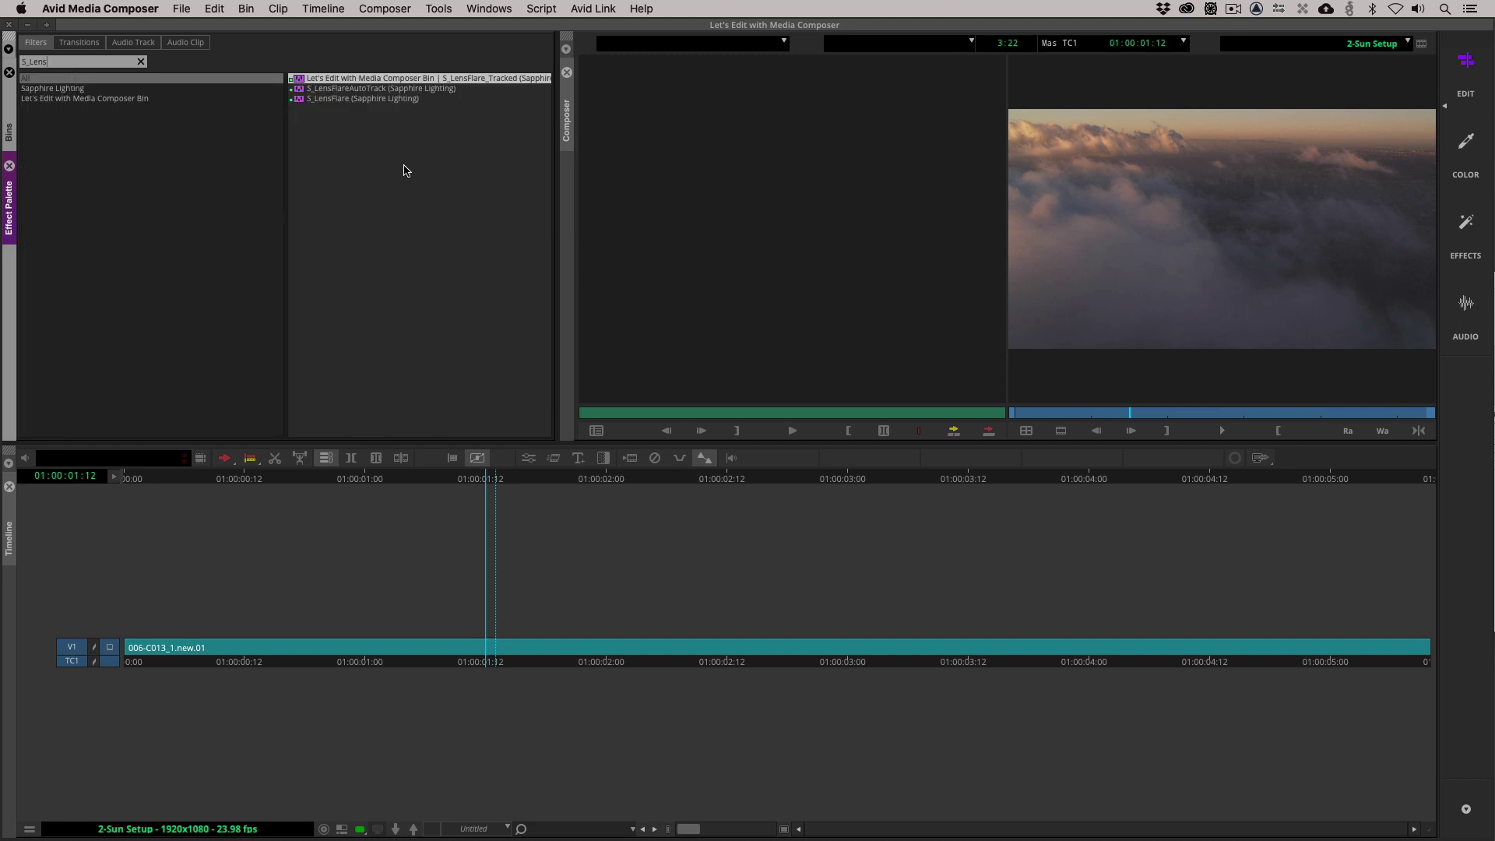
{"action": "left_click", "coordinate": [352, 100]}
{"action": "left_click_drag", "start_coordinate": [340, 109], "coordinate": [698, 653]}
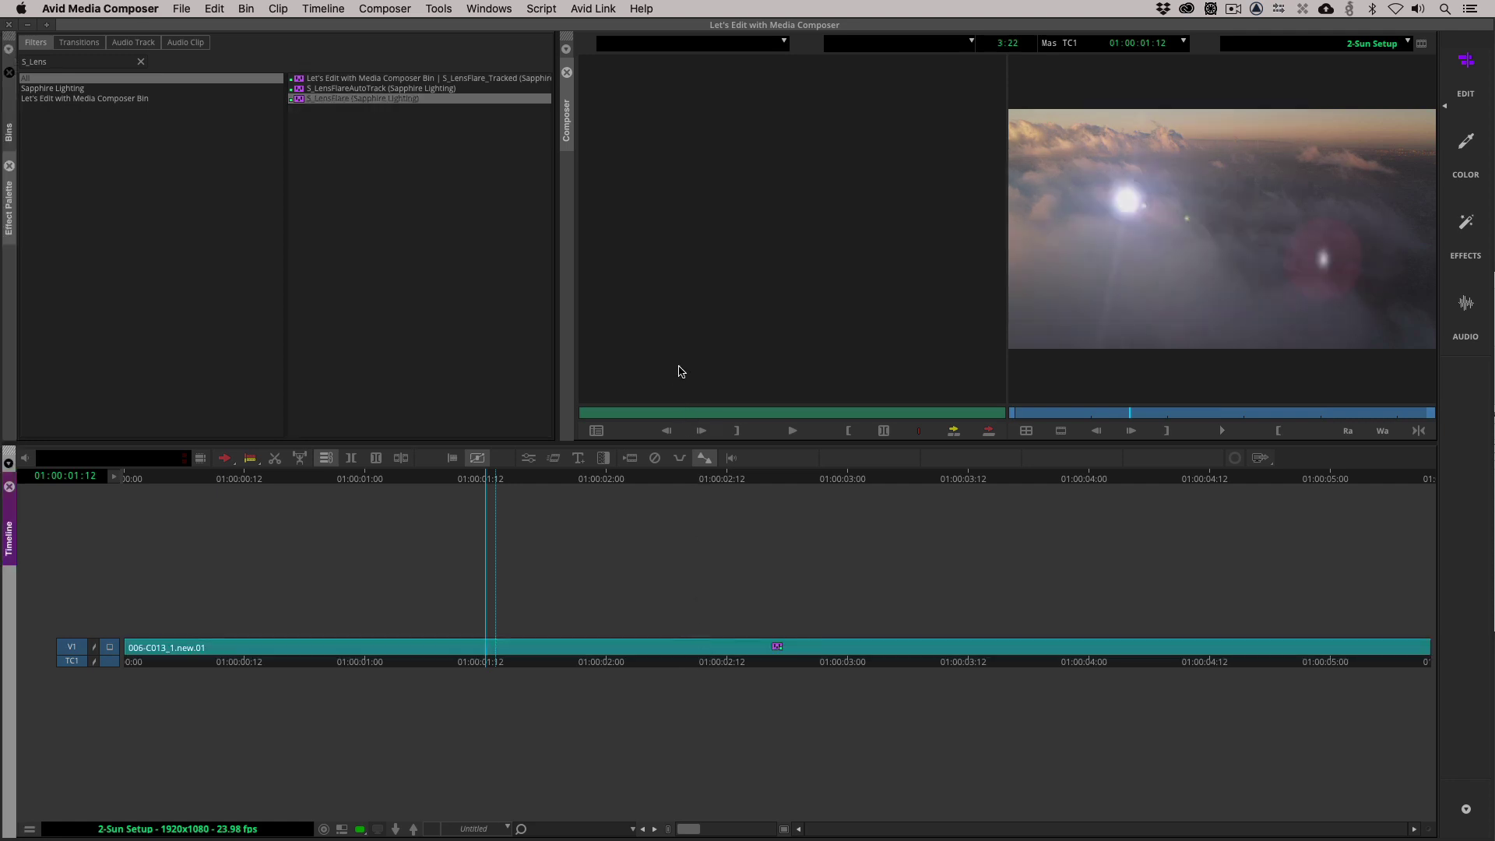
Open the clip's S_LensFlare effect at 01:00:02:17 and dock the Effect Editor with the Effect Palette
{"action": "left_click", "coordinate": [783, 651]}
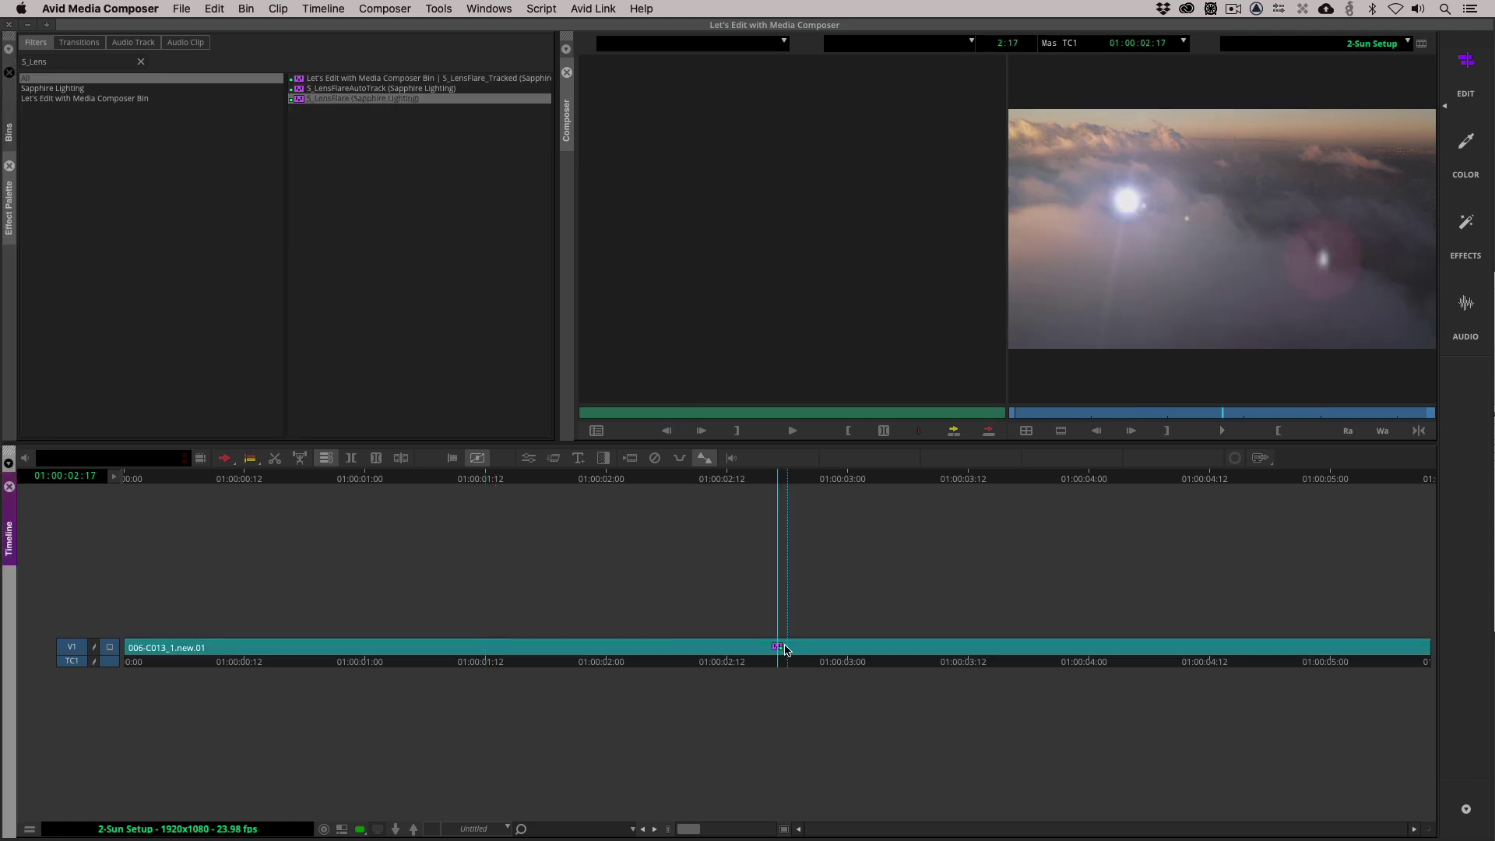
{"action": "double_click", "coordinate": [778, 646]}
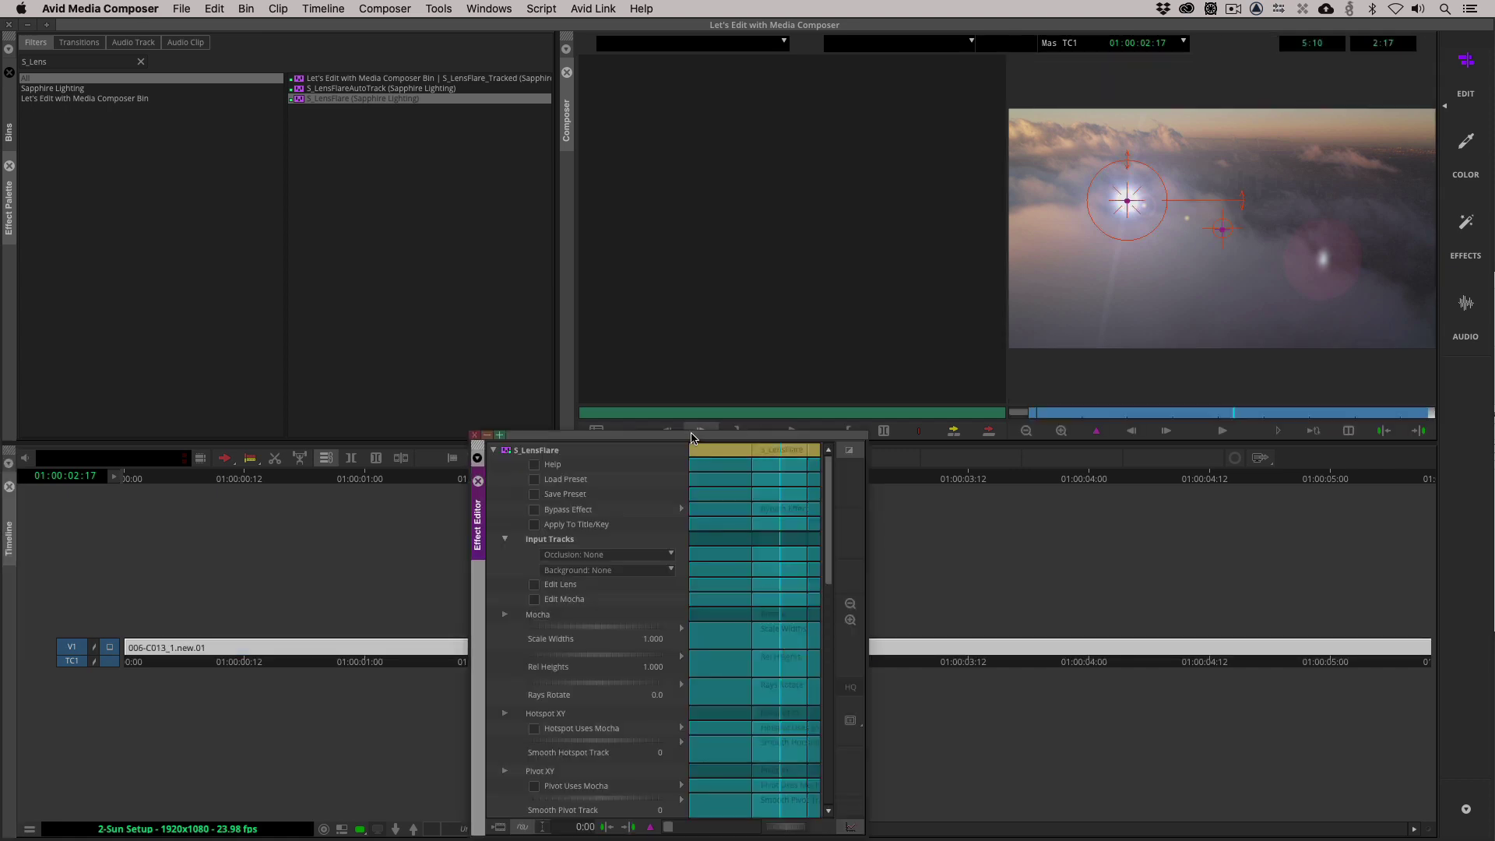
{"action": "left_click_drag", "start_coordinate": [596, 263], "coordinate": [537, 120]}
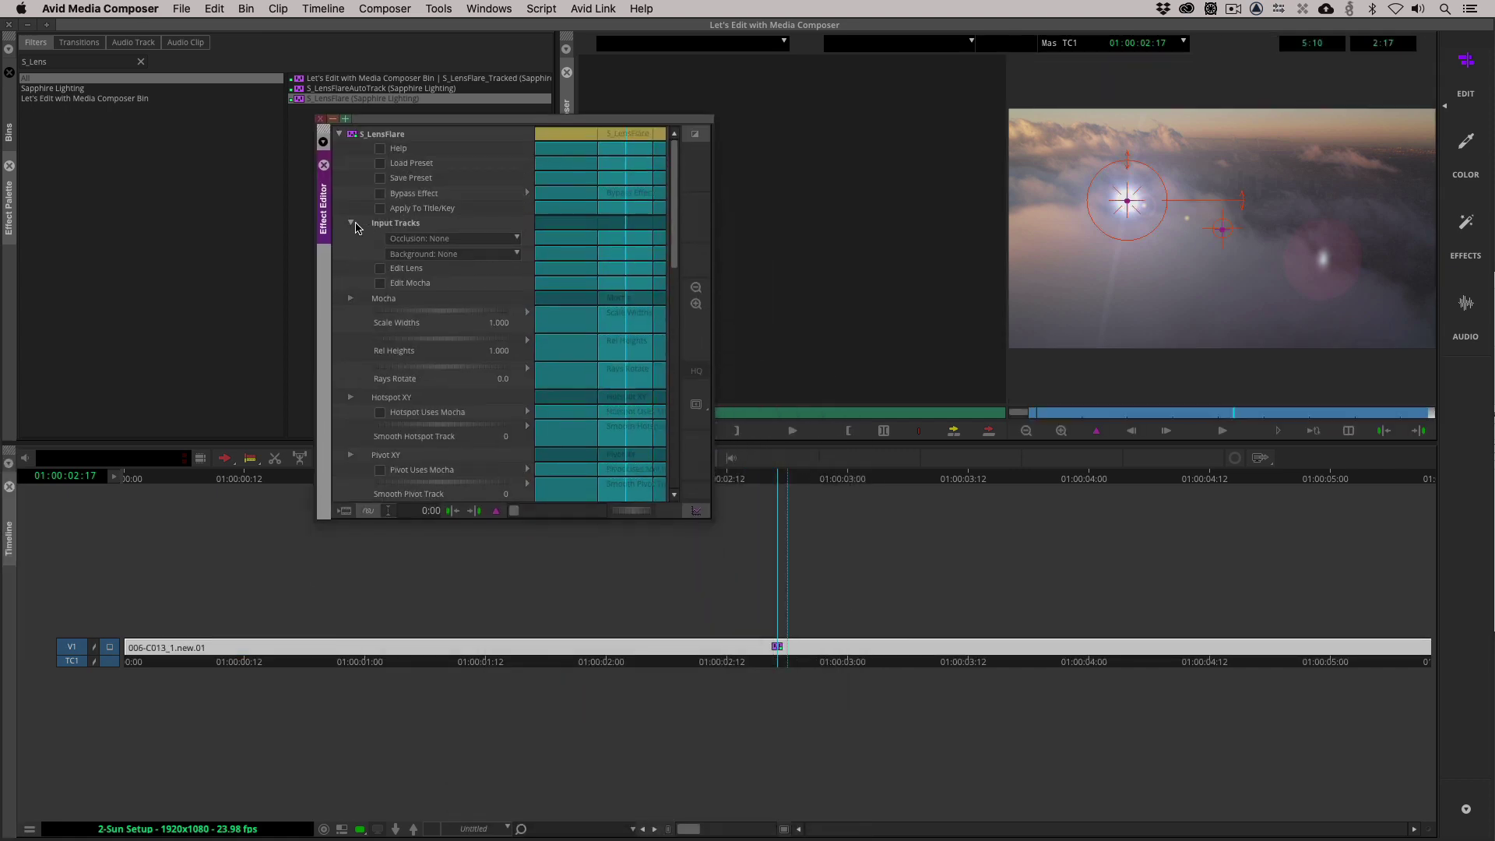
{"action": "left_click_drag", "start_coordinate": [323, 218], "coordinate": [18, 172]}
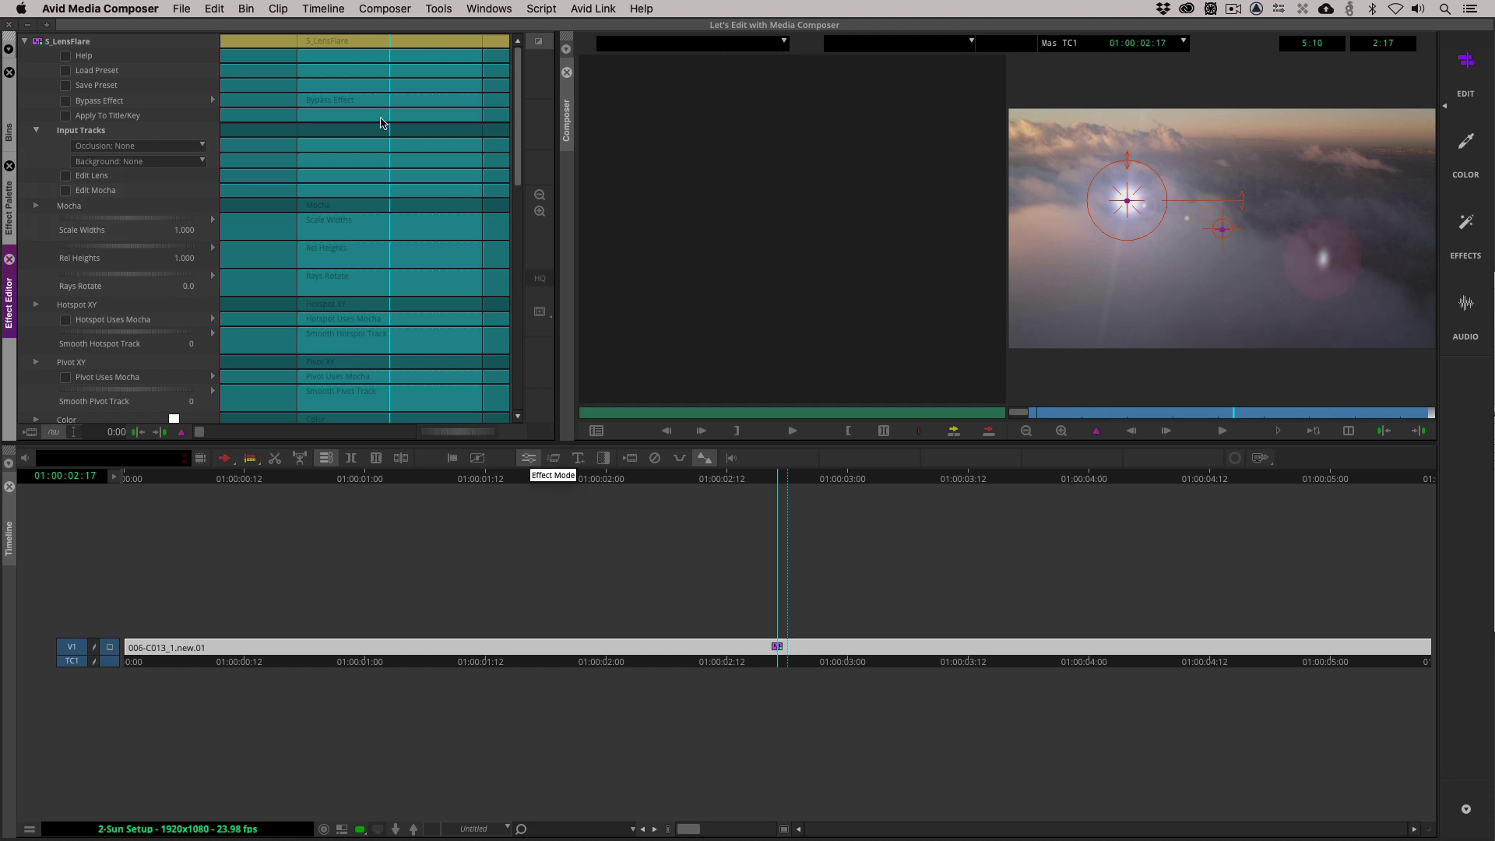
Load the Canon 24-70mm zoom preset into the S_LensFlare effect, previewing it on a late frame of the clip
{"action": "left_click", "coordinate": [93, 71]}
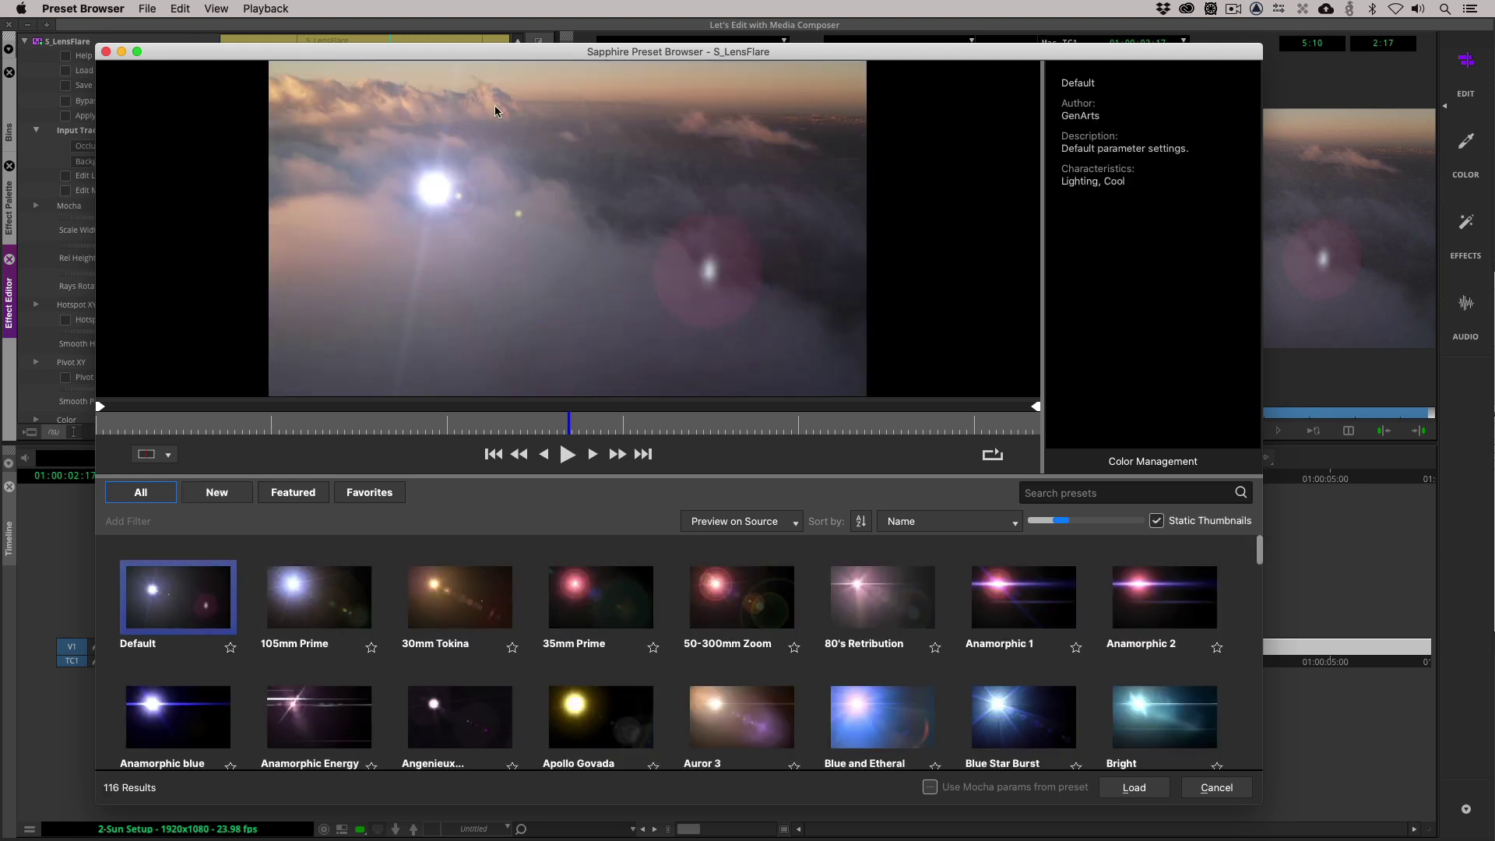
{"action": "left_click_drag", "start_coordinate": [537, 425], "coordinate": [930, 399]}
{"action": "left_click_drag", "start_coordinate": [883, 477], "coordinate": [883, 300]}
{"action": "left_click_drag", "start_coordinate": [1259, 397], "coordinate": [1214, 364]}
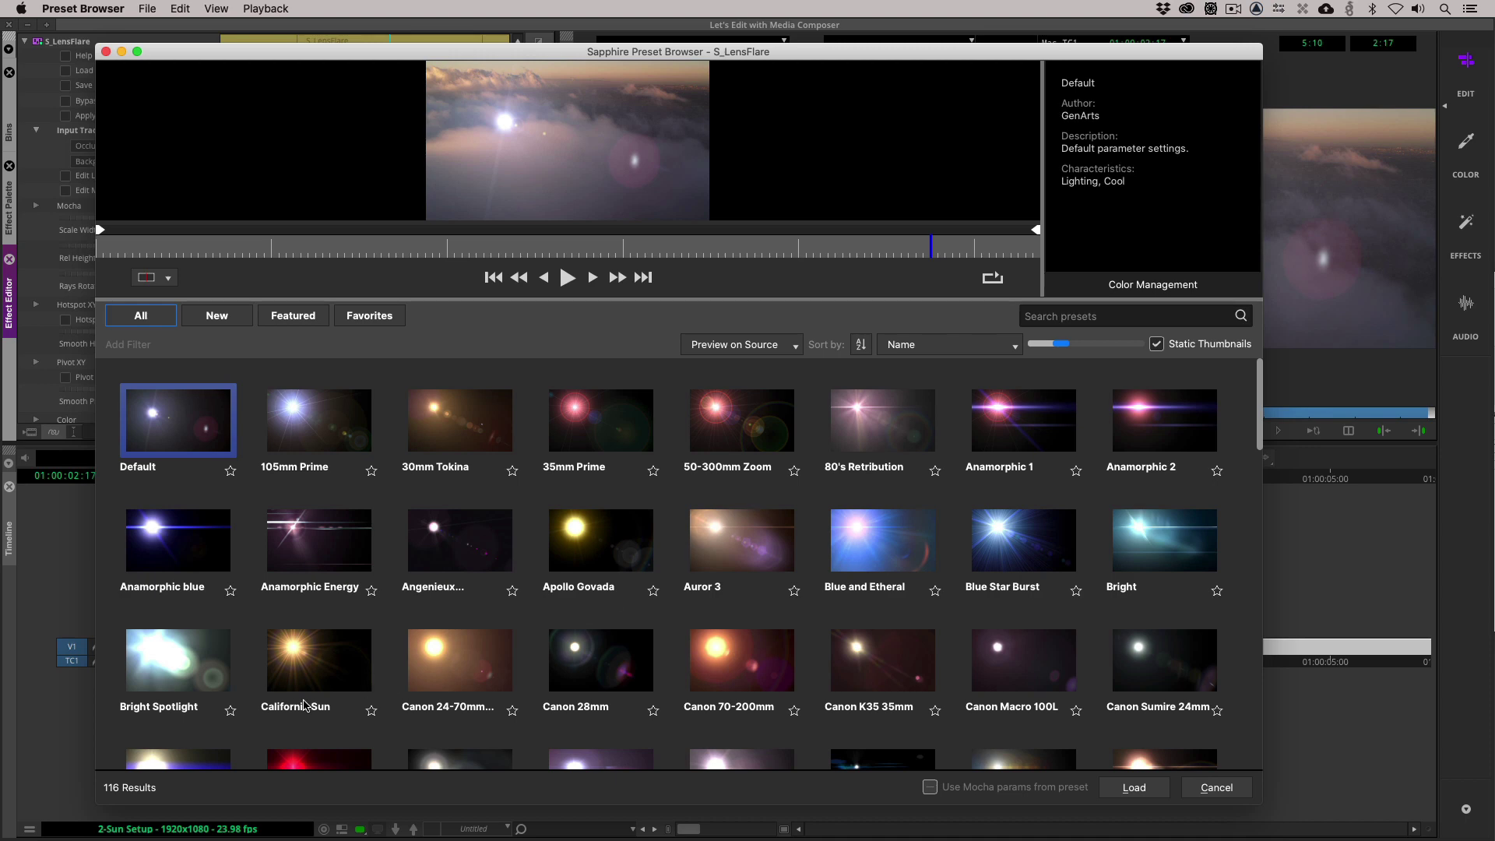
{"action": "mouse_move", "coordinate": [292, 705]}
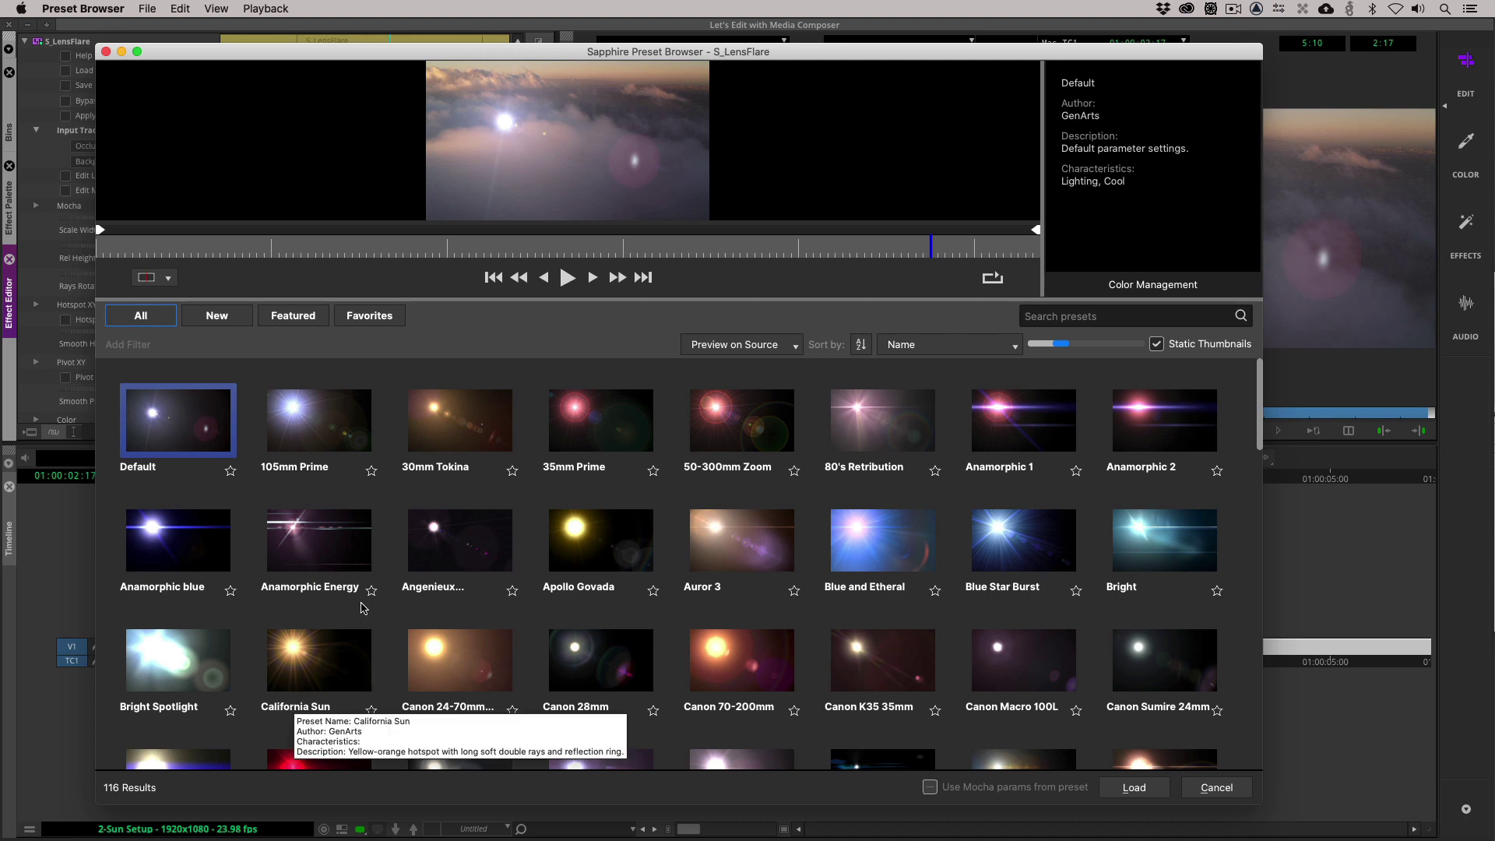
{"action": "left_click", "coordinate": [444, 677]}
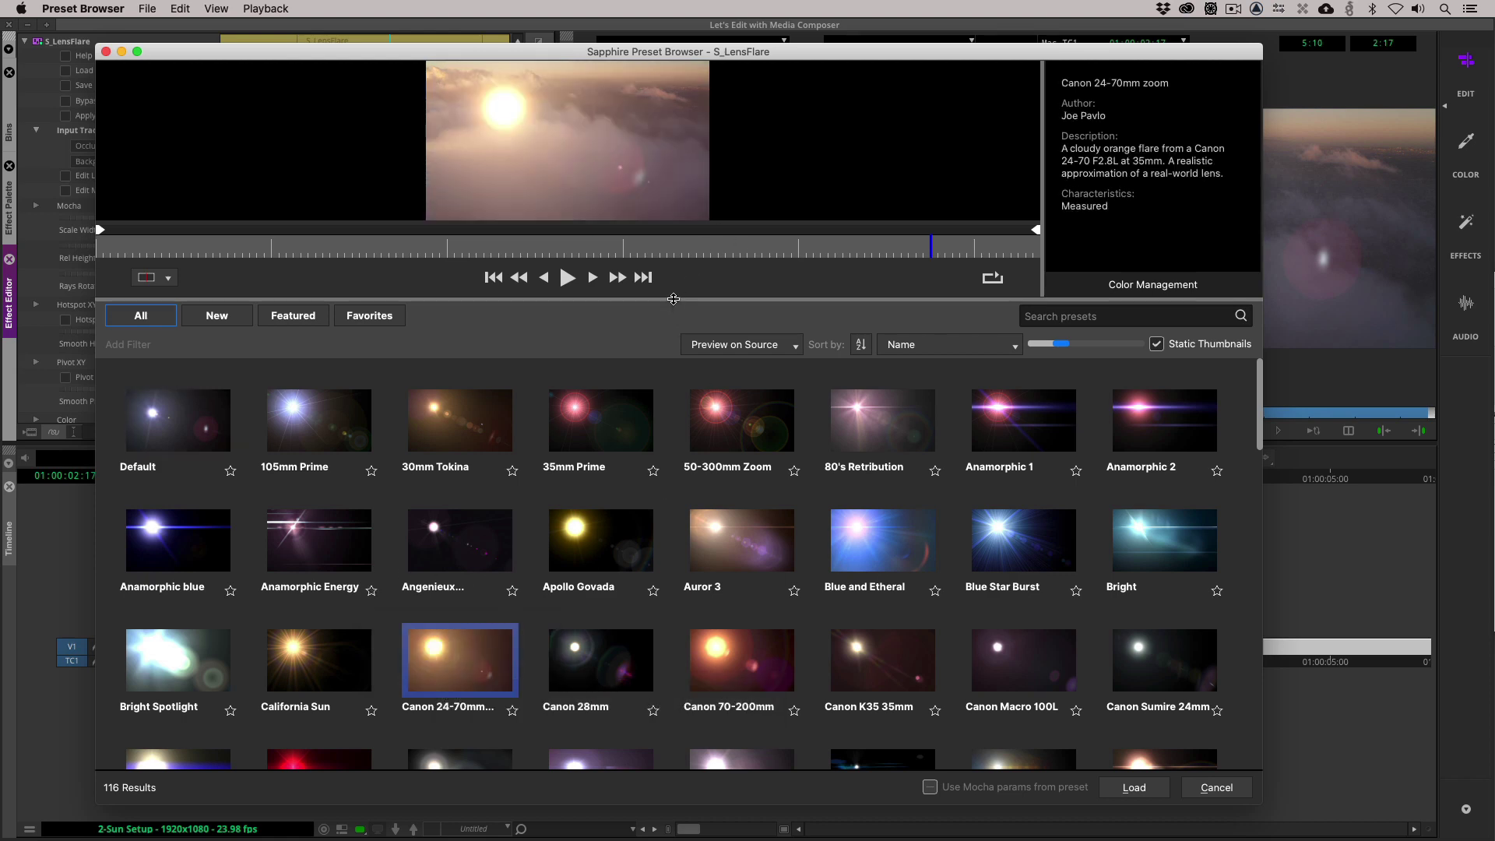
{"action": "left_click_drag", "start_coordinate": [673, 299], "coordinate": [674, 421]}
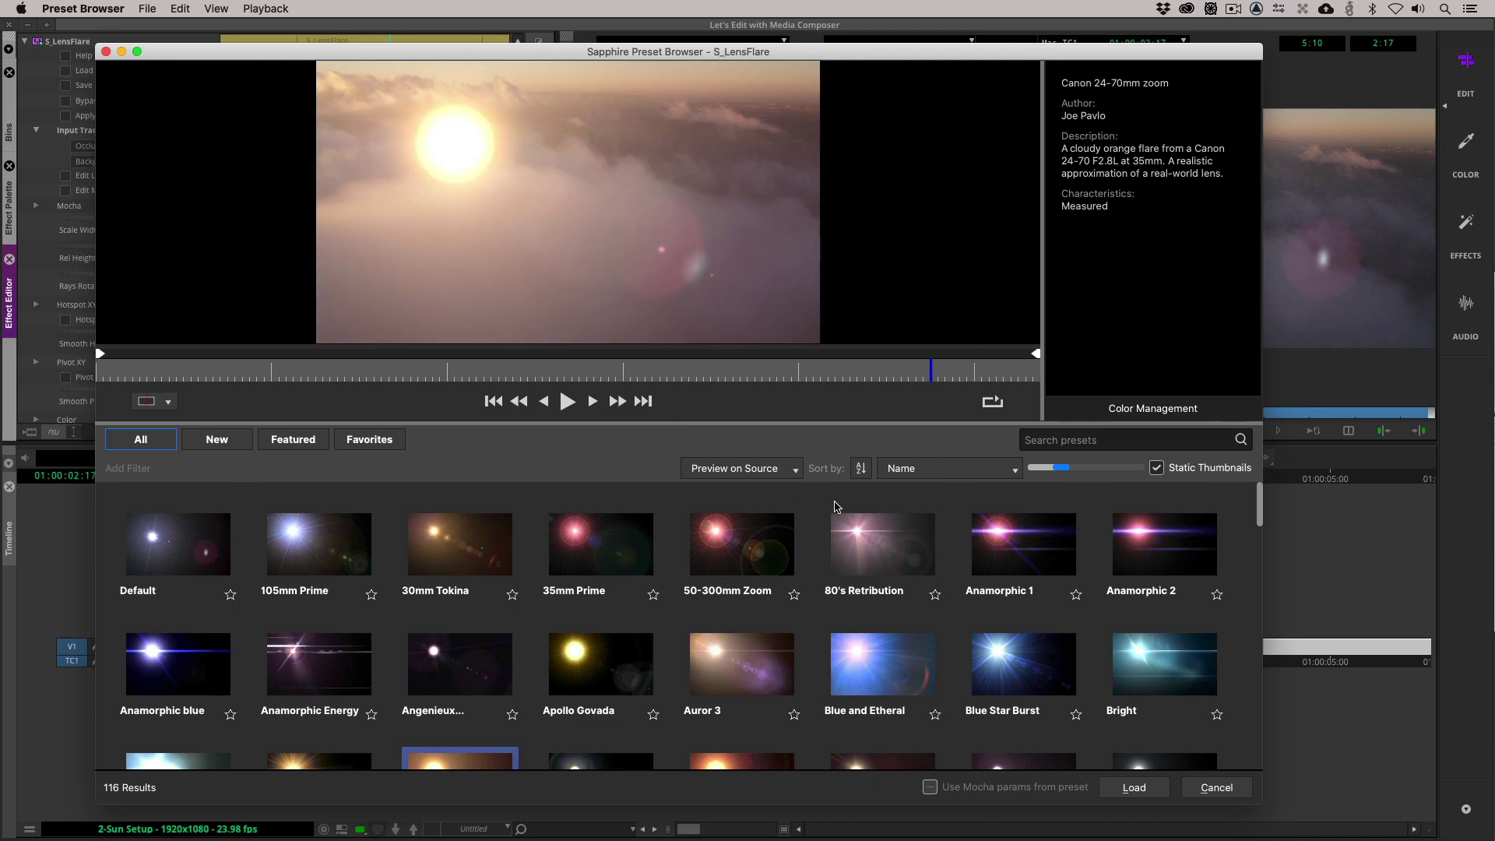
{"action": "left_click", "coordinate": [1122, 792]}
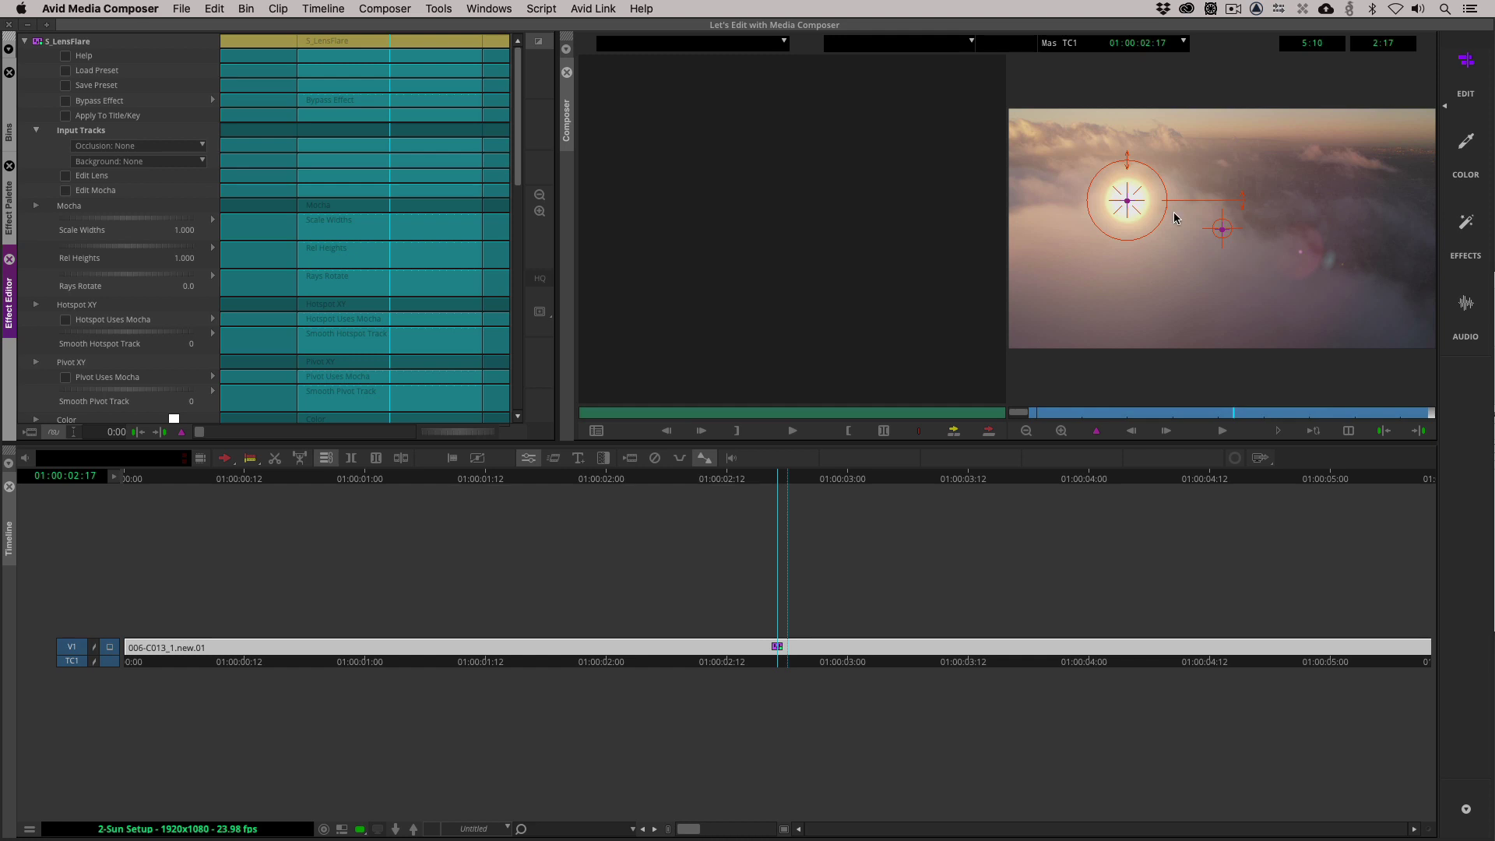
Move the flare's hotspot to the upper-right corner of the frame and back onto the pivot point at the center
{"action": "left_click_drag", "start_coordinate": [1128, 200], "coordinate": [1429, 117]}
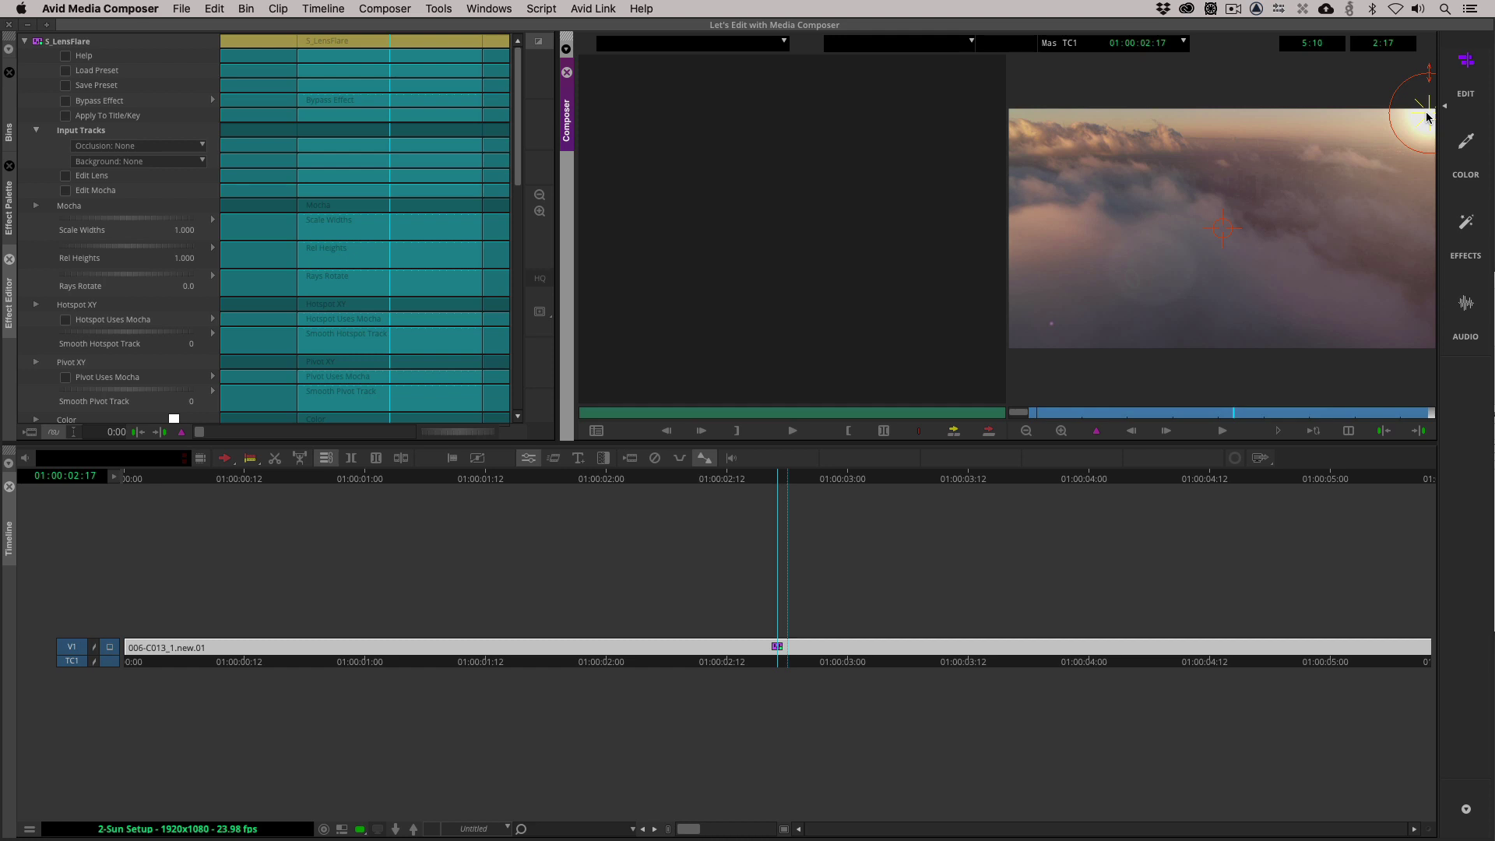
{"action": "left_click_drag", "start_coordinate": [1428, 117], "coordinate": [1220, 228]}
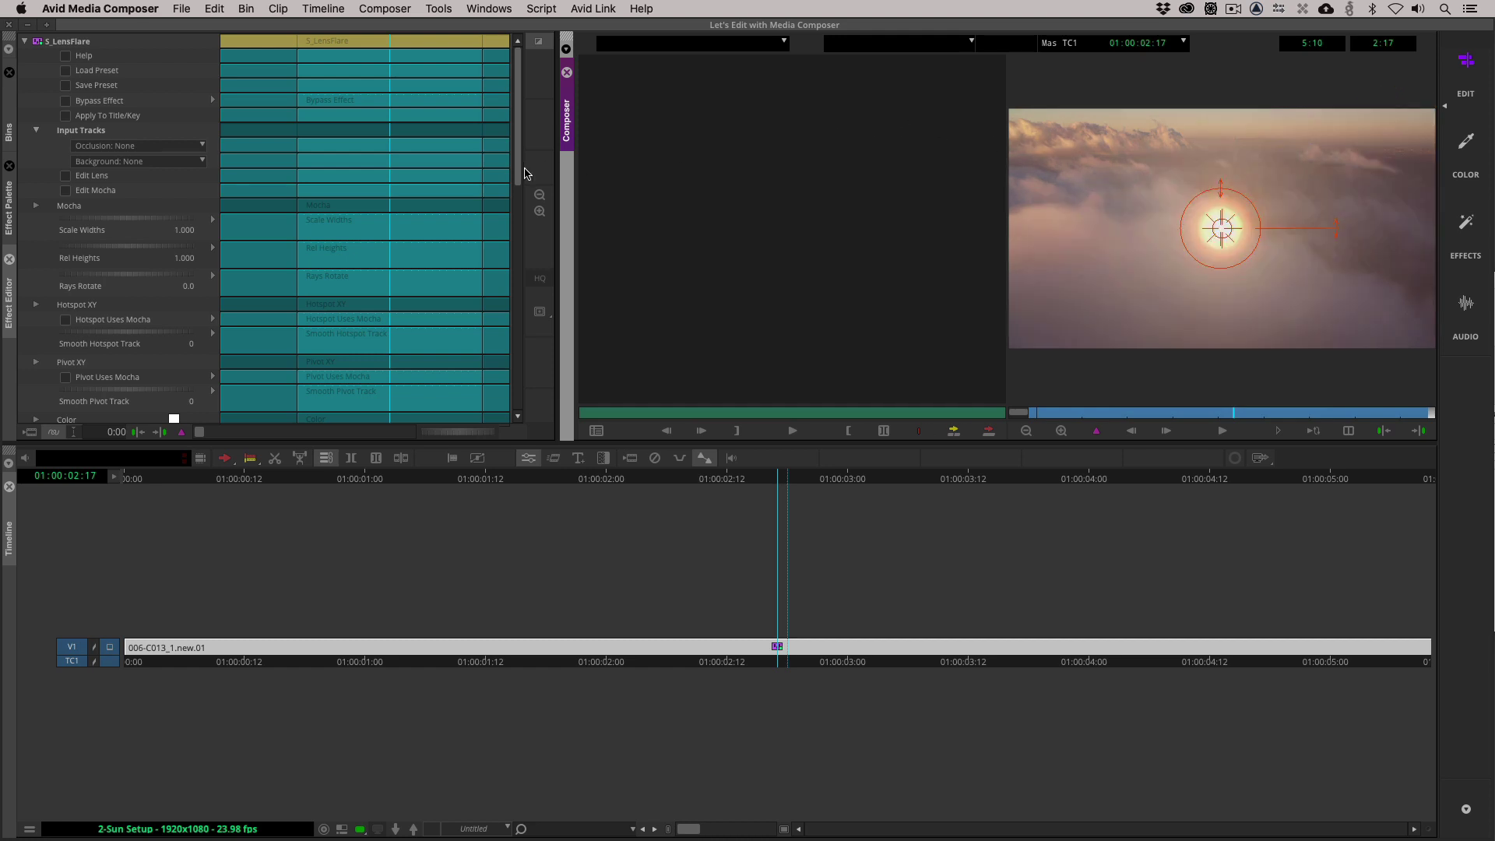
Inspect the flare in the Flare Designer at several hotspot positions, check the trigger preview modes, and close without changes
{"action": "left_click", "coordinate": [89, 177]}
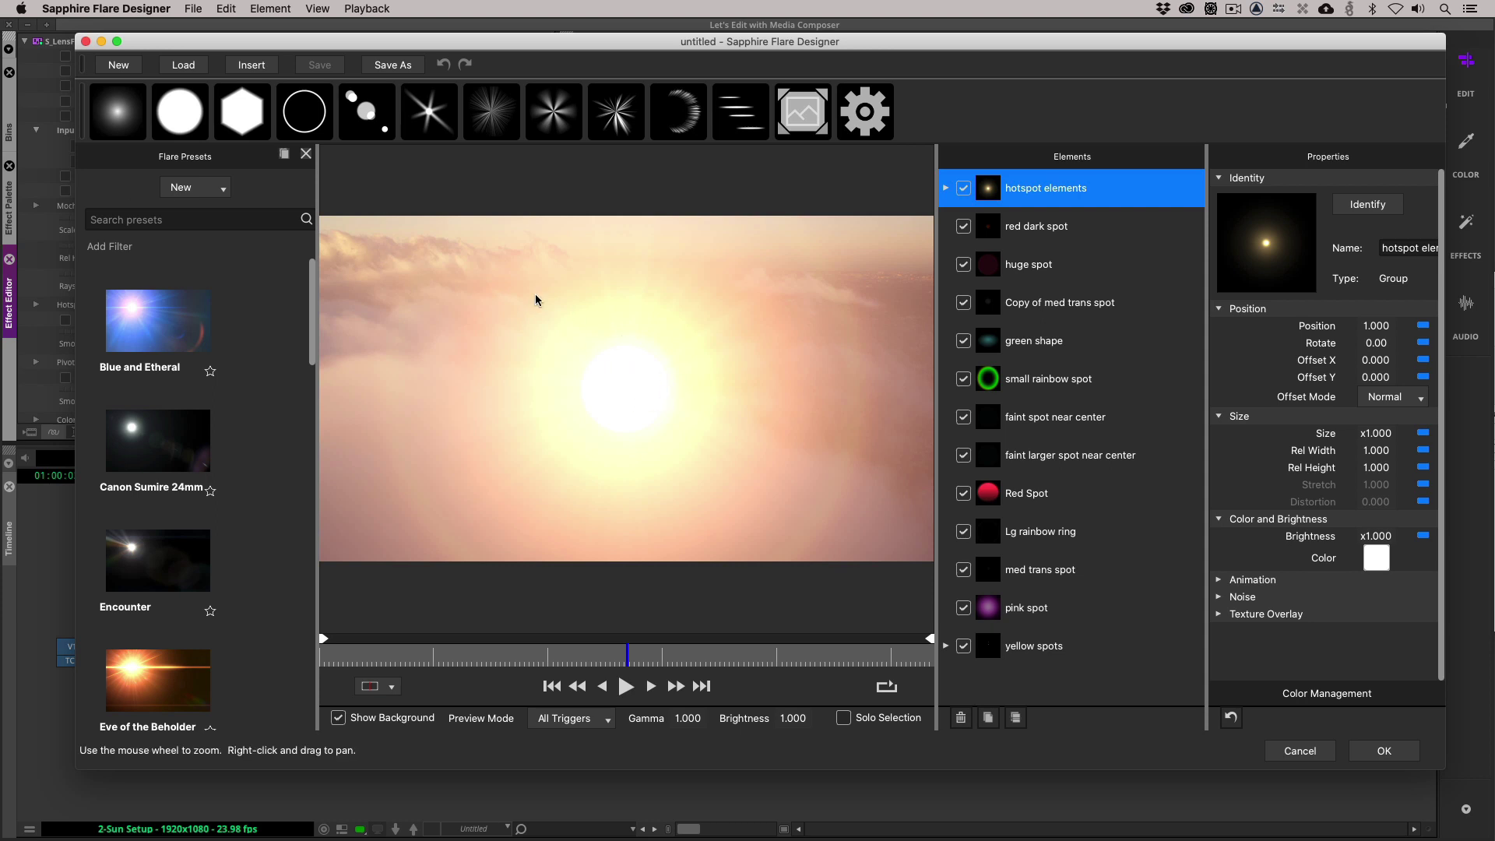
{"action": "left_click_drag", "start_coordinate": [637, 395], "coordinate": [486, 310]}
{"action": "left_click_drag", "start_coordinate": [588, 374], "coordinate": [470, 306]}
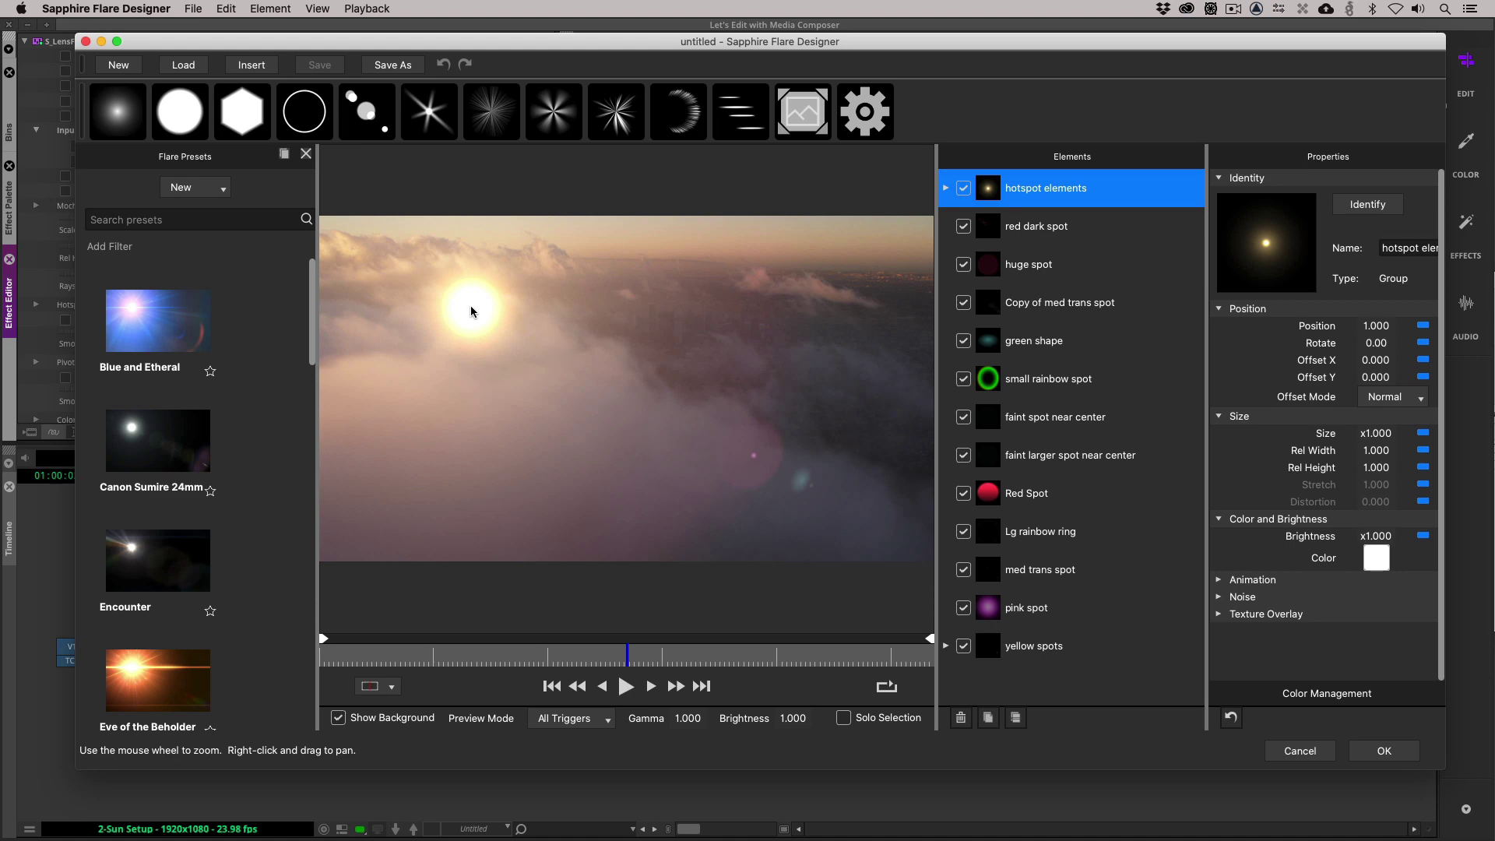
{"action": "left_click_drag", "start_coordinate": [470, 308], "coordinate": [731, 372]}
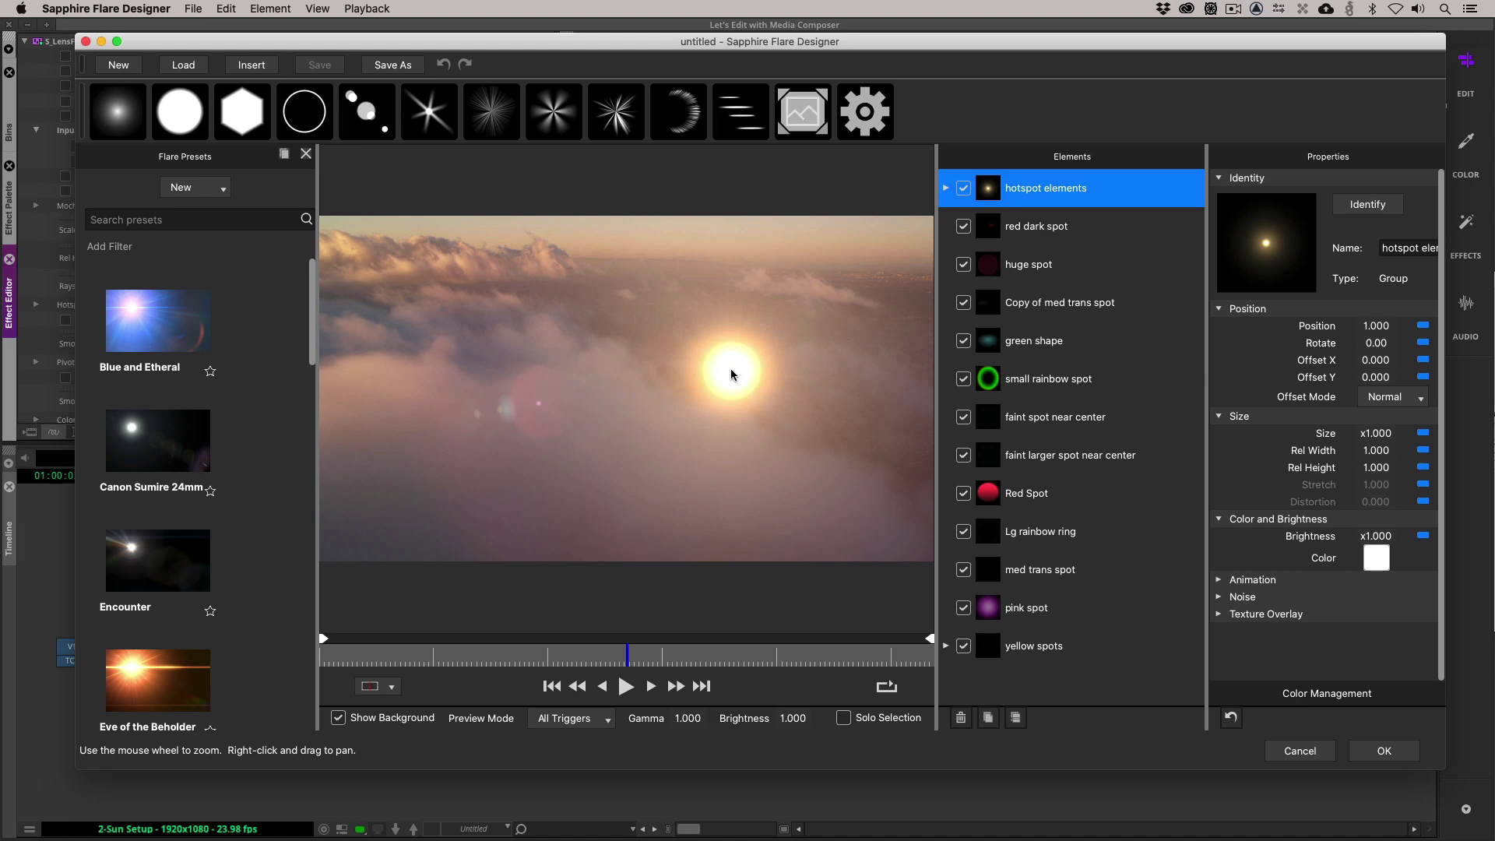
{"action": "left_click_drag", "start_coordinate": [700, 375], "coordinate": [555, 359]}
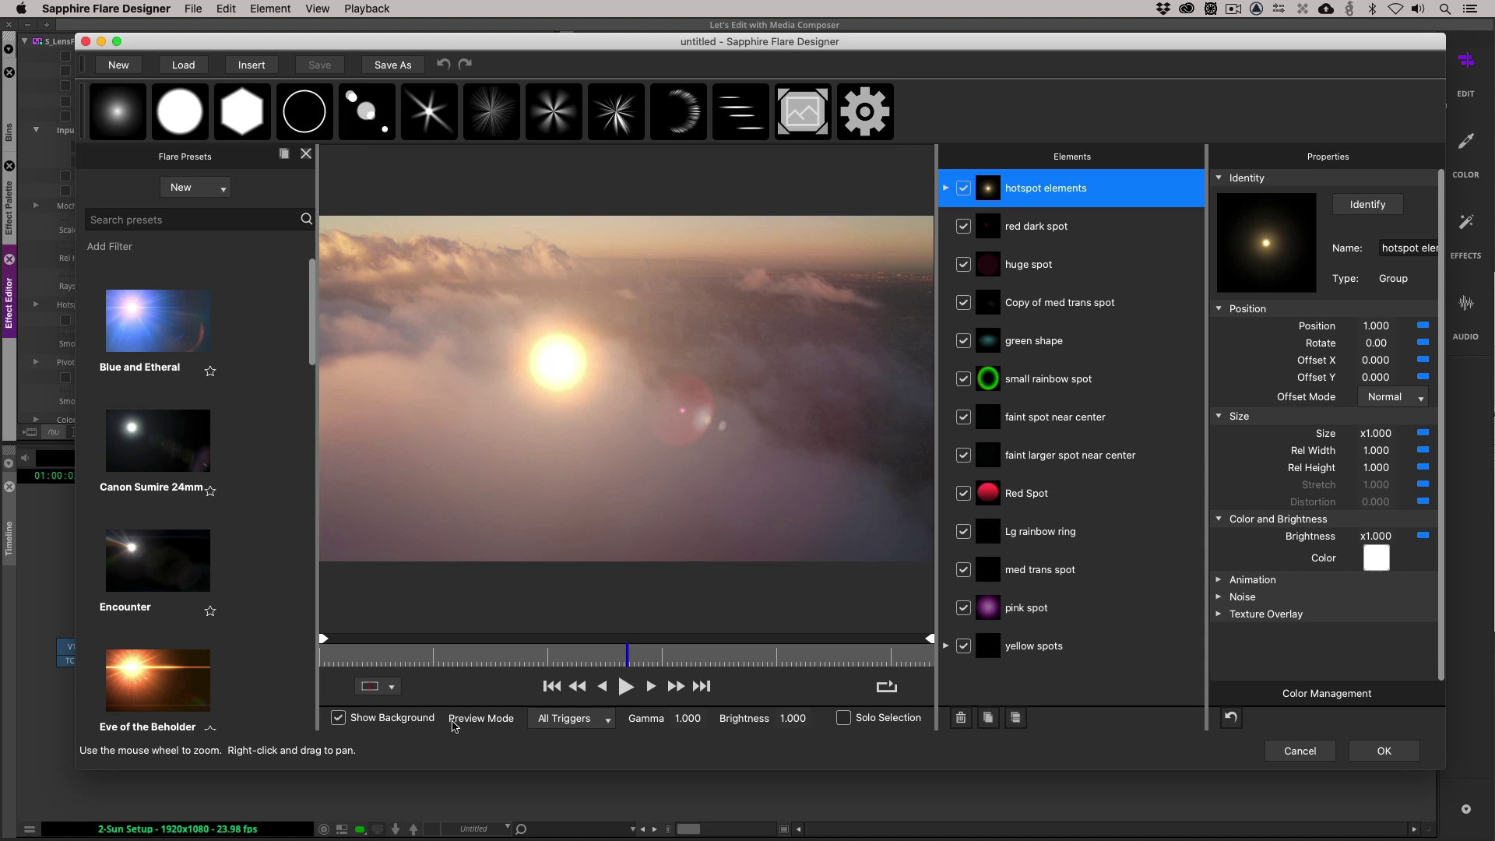
{"action": "left_click", "coordinate": [606, 720]}
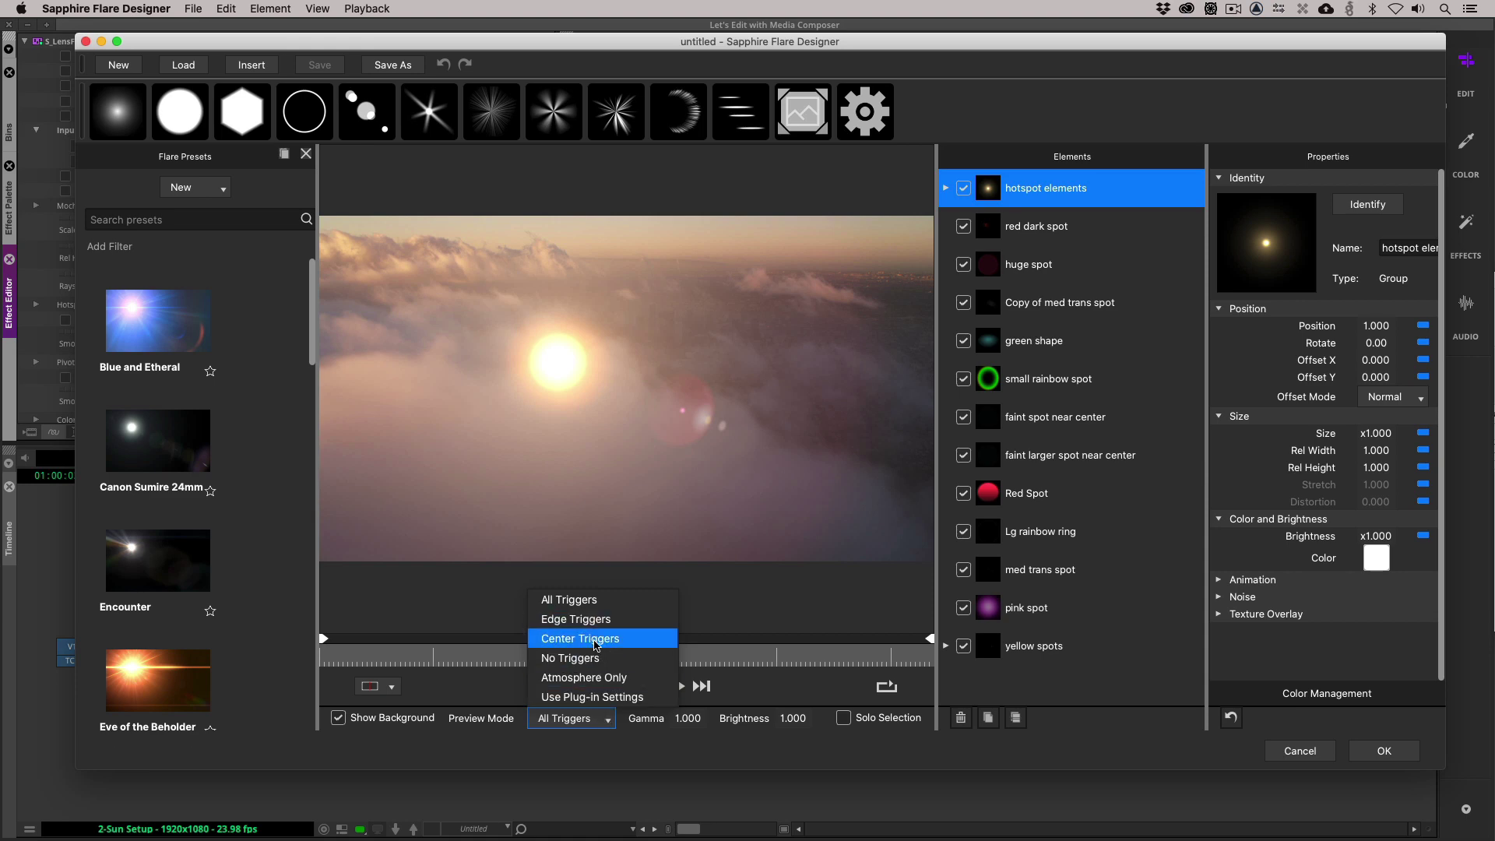
{"action": "key", "text": "Escape"}
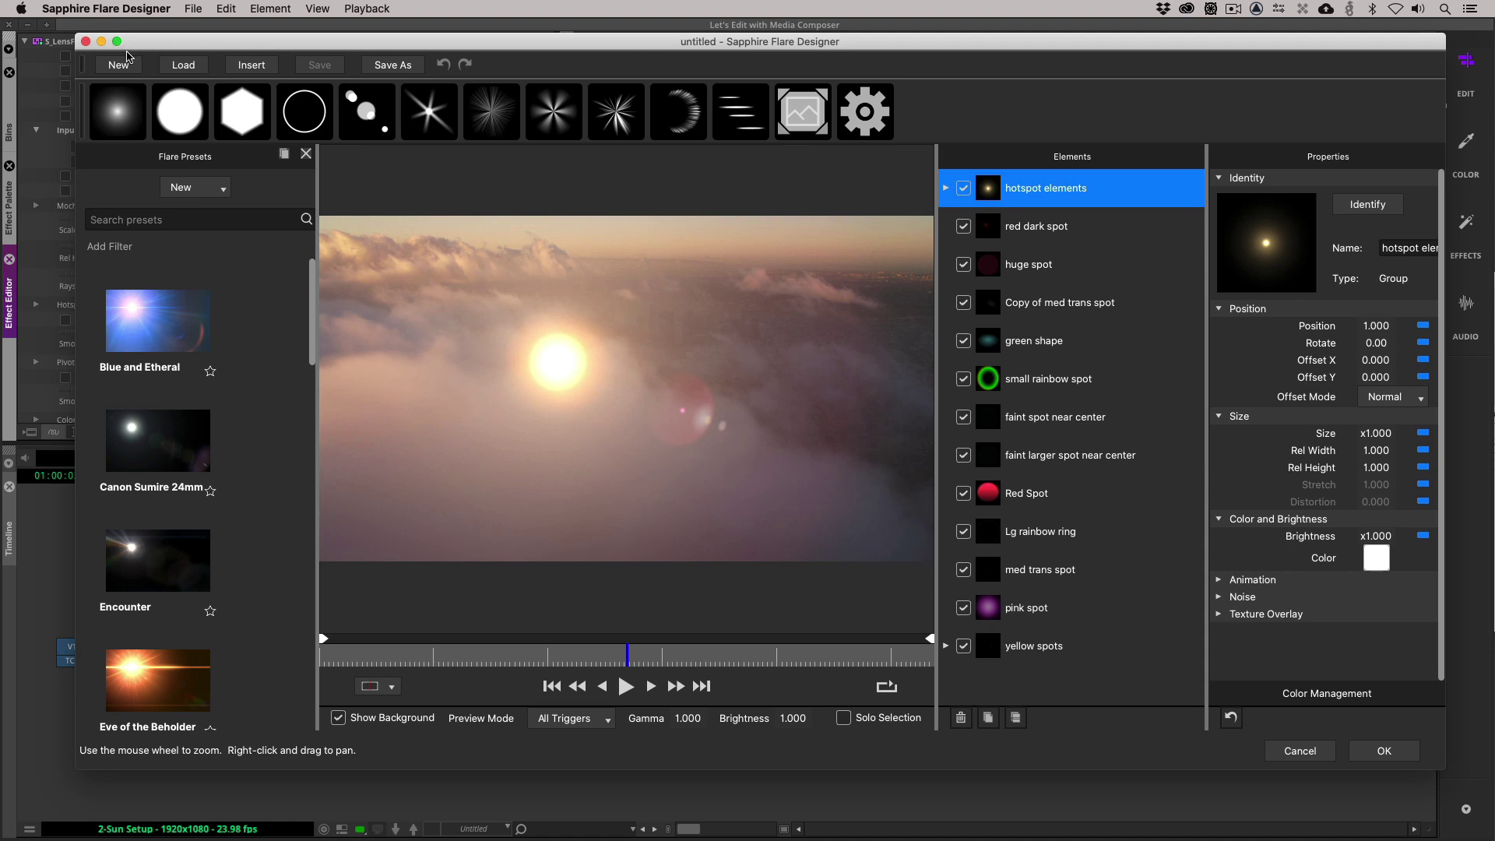
{"action": "left_click", "coordinate": [86, 41]}
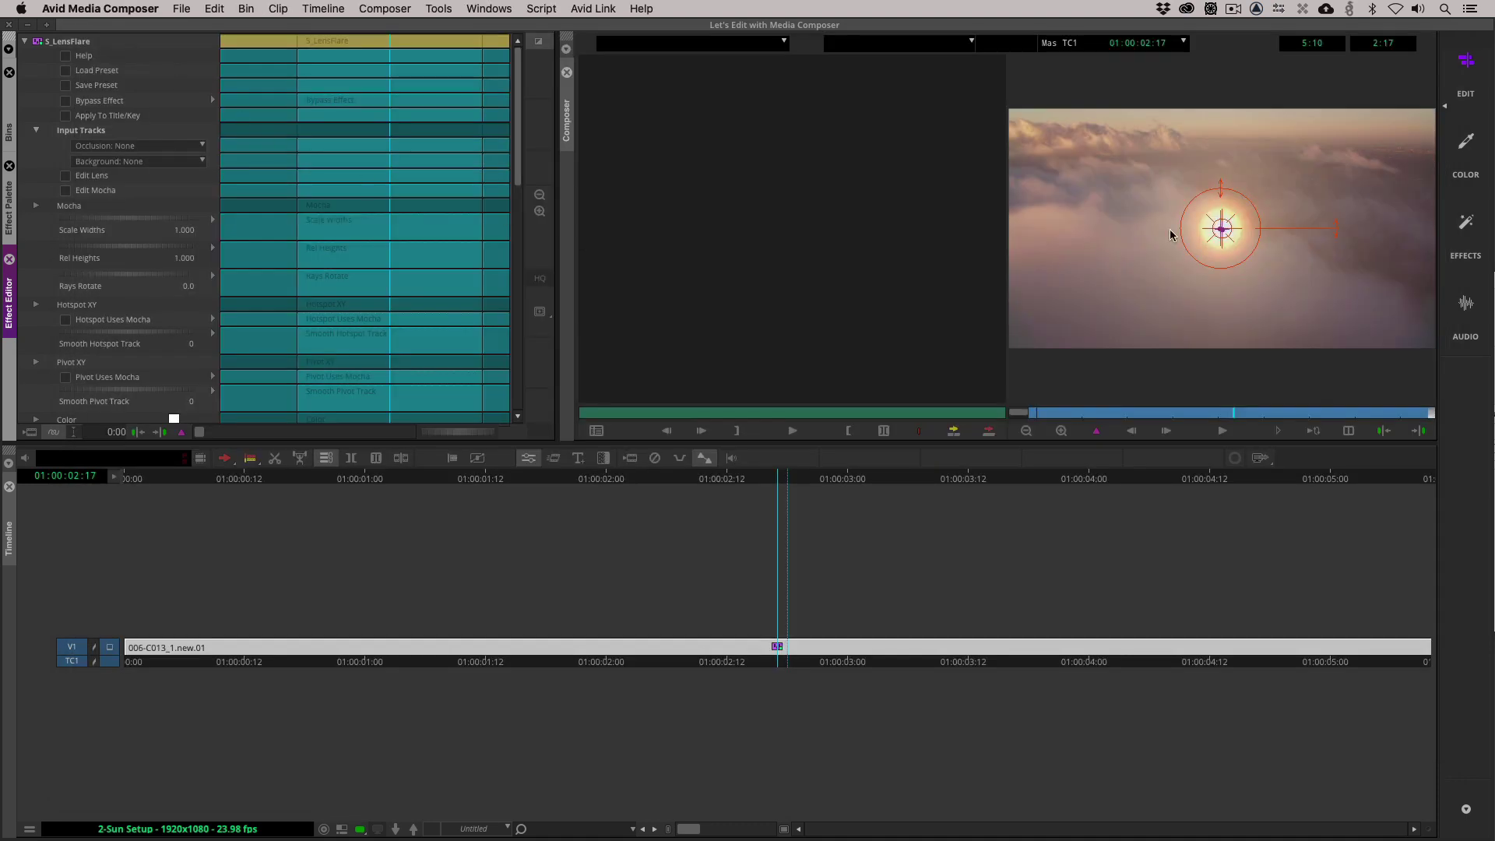
Try the flare's hotspot in the upper-right corner again and return it to just below and left of the pivot
{"action": "left_click_drag", "start_coordinate": [1228, 227], "coordinate": [1431, 115]}
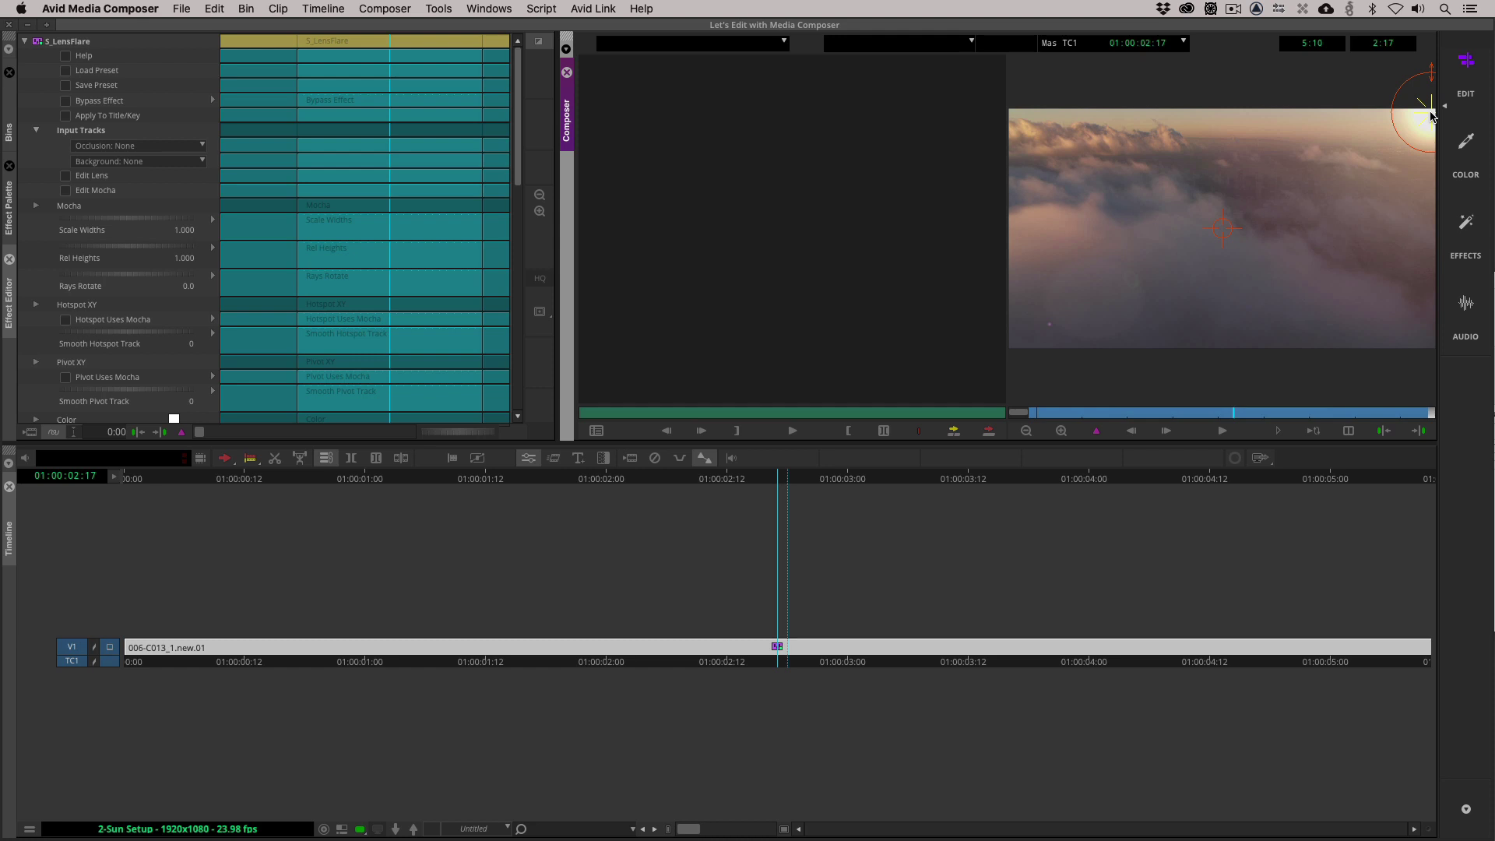
{"action": "left_click_drag", "start_coordinate": [1430, 117], "coordinate": [1203, 247]}
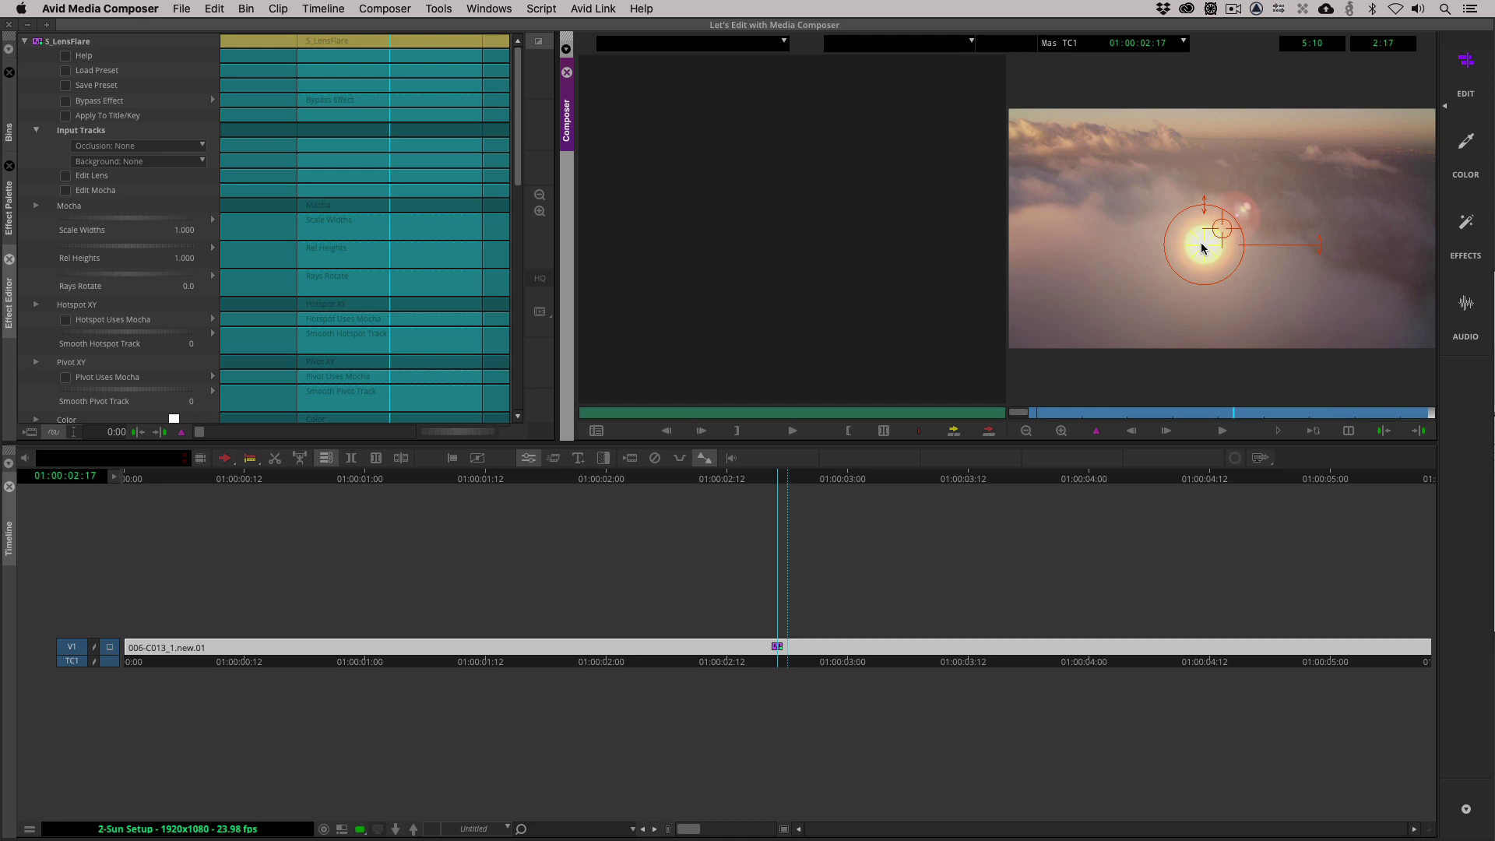
Turn on Show Edge Zones in the flare's Edge Triggers and shift the hotspot slightly up beside the pivot
{"action": "left_click_drag", "start_coordinate": [517, 173], "coordinate": [520, 427]}
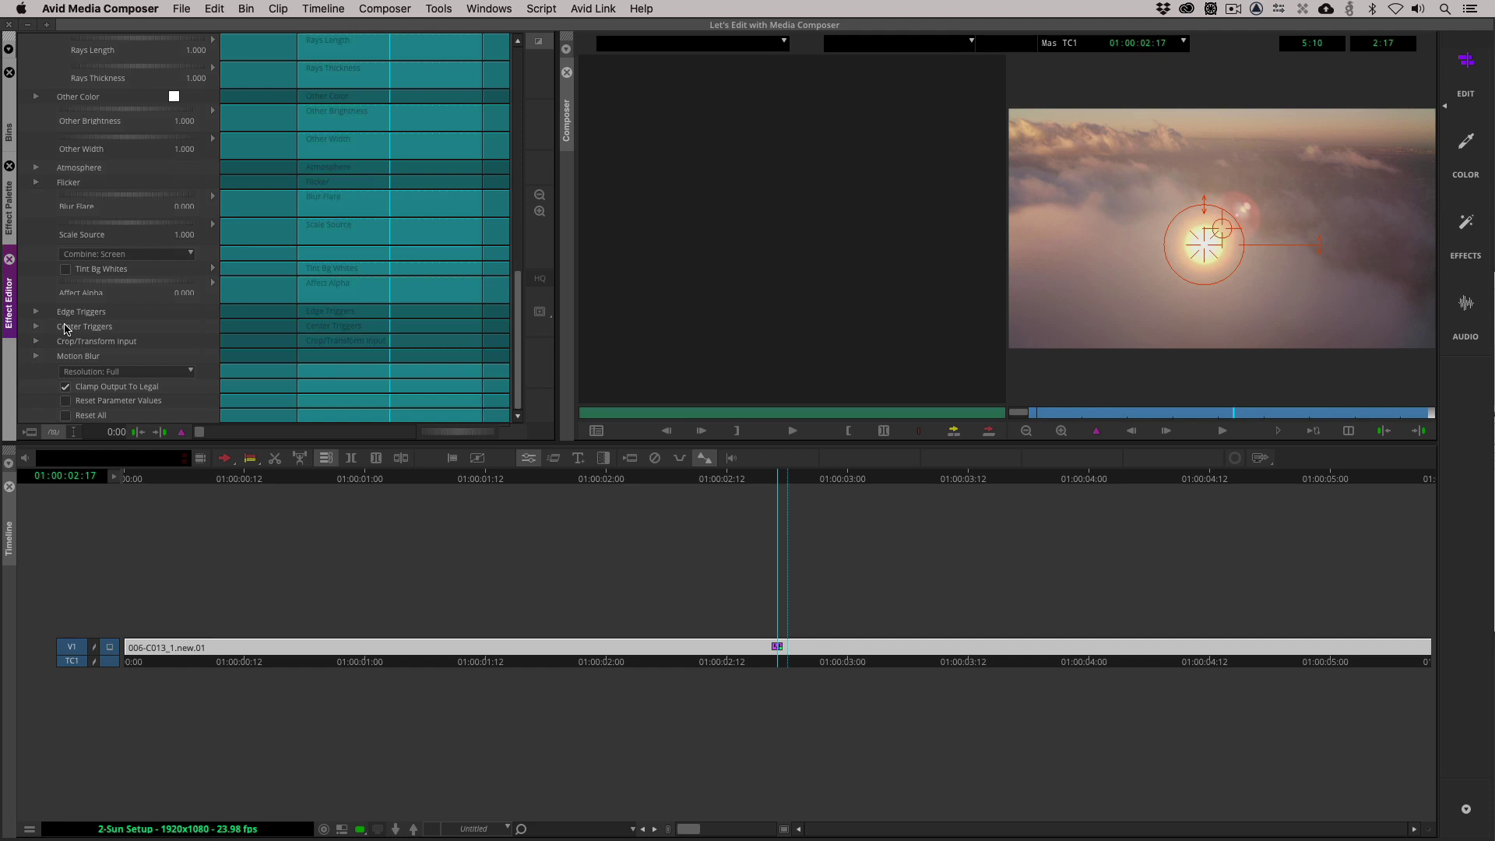
{"action": "left_click", "coordinate": [36, 311]}
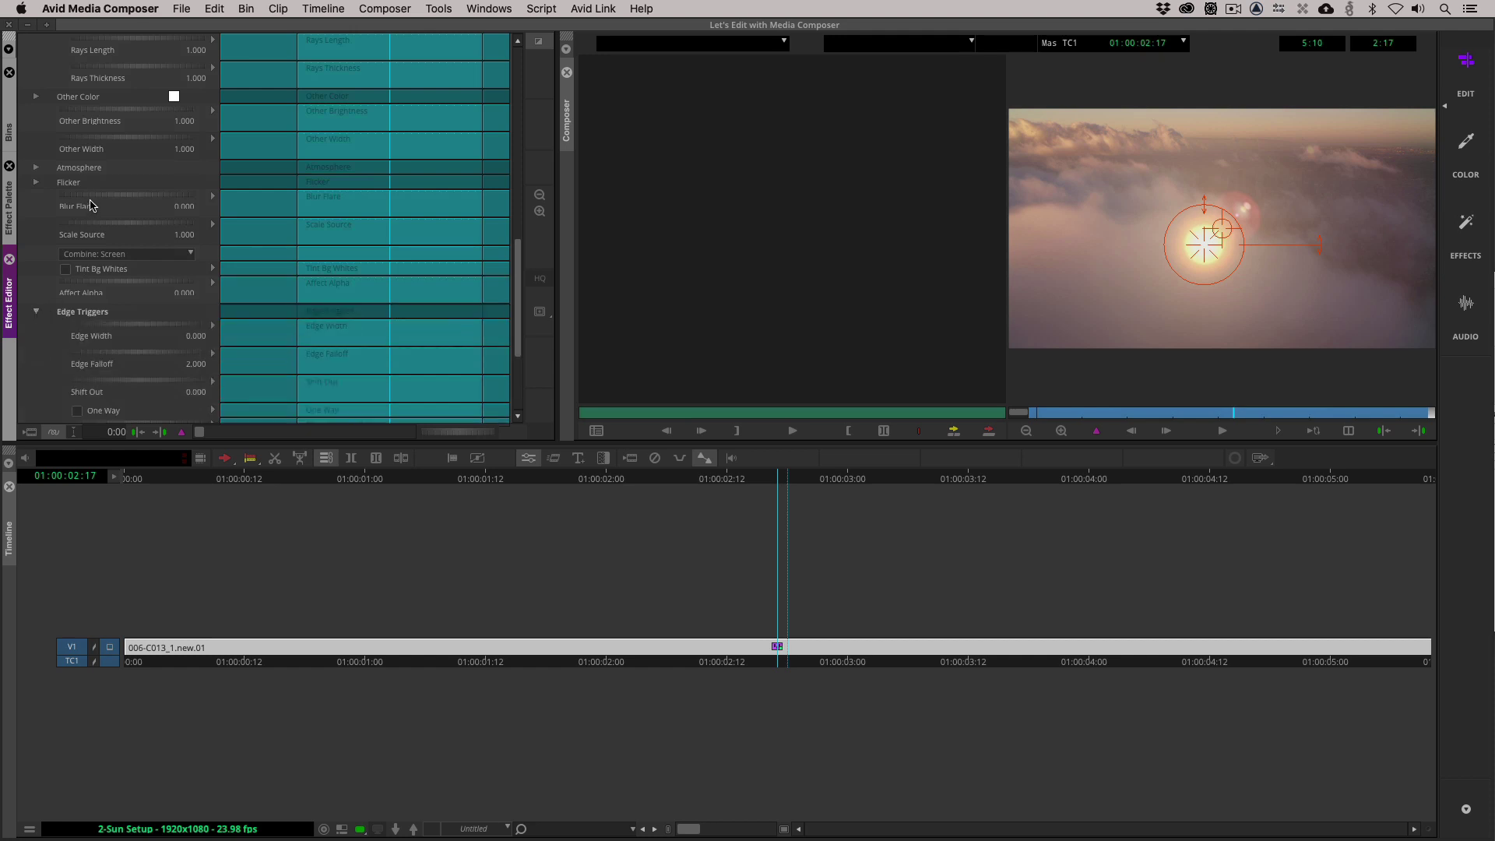
{"action": "scroll", "coordinate": [47, 288], "scroll_direction": "down", "scroll_amount": 5}
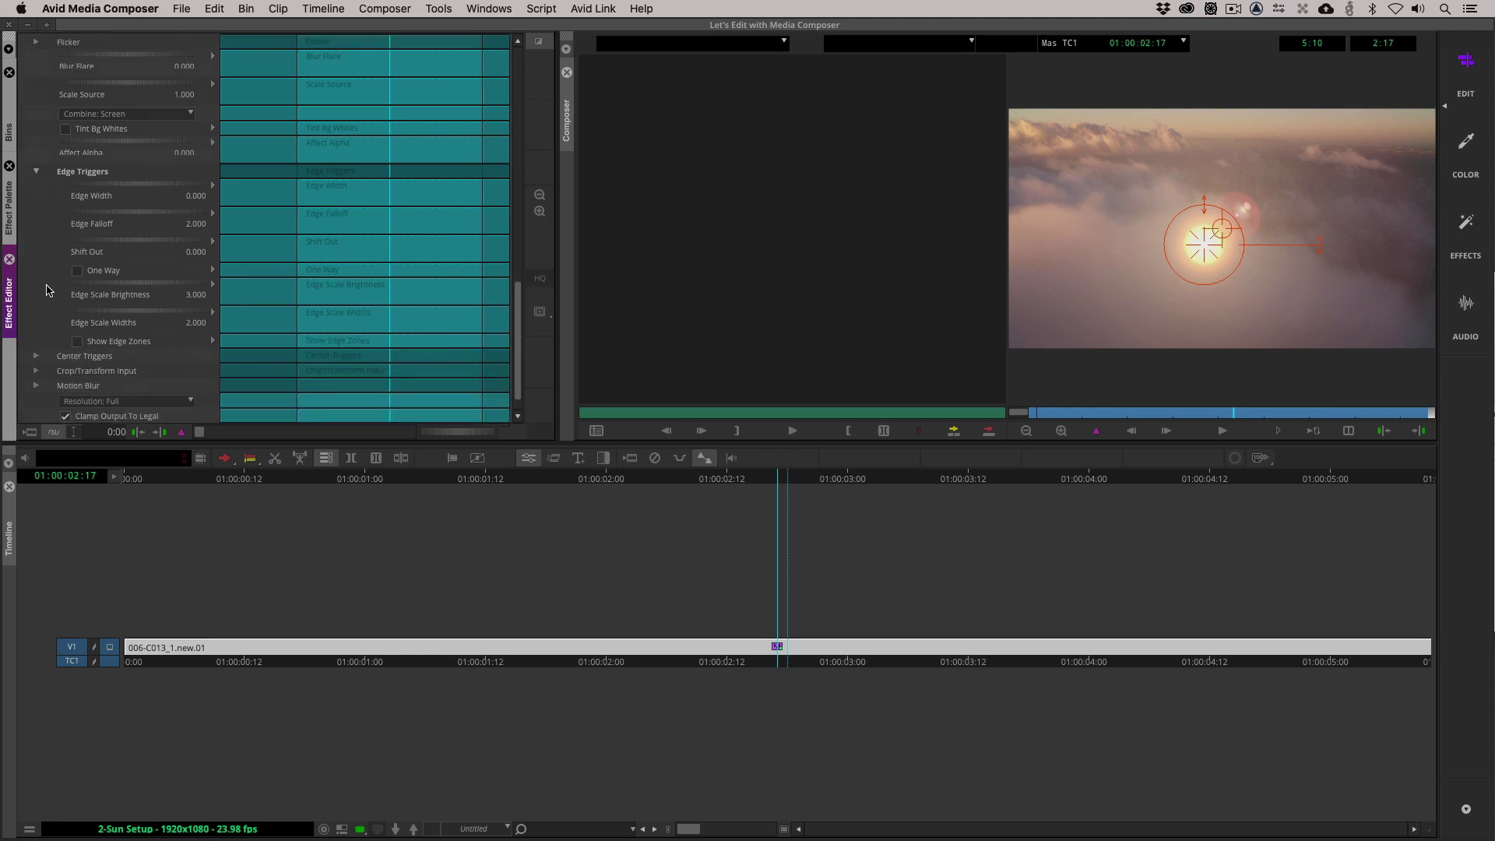
{"action": "left_click", "coordinate": [78, 342]}
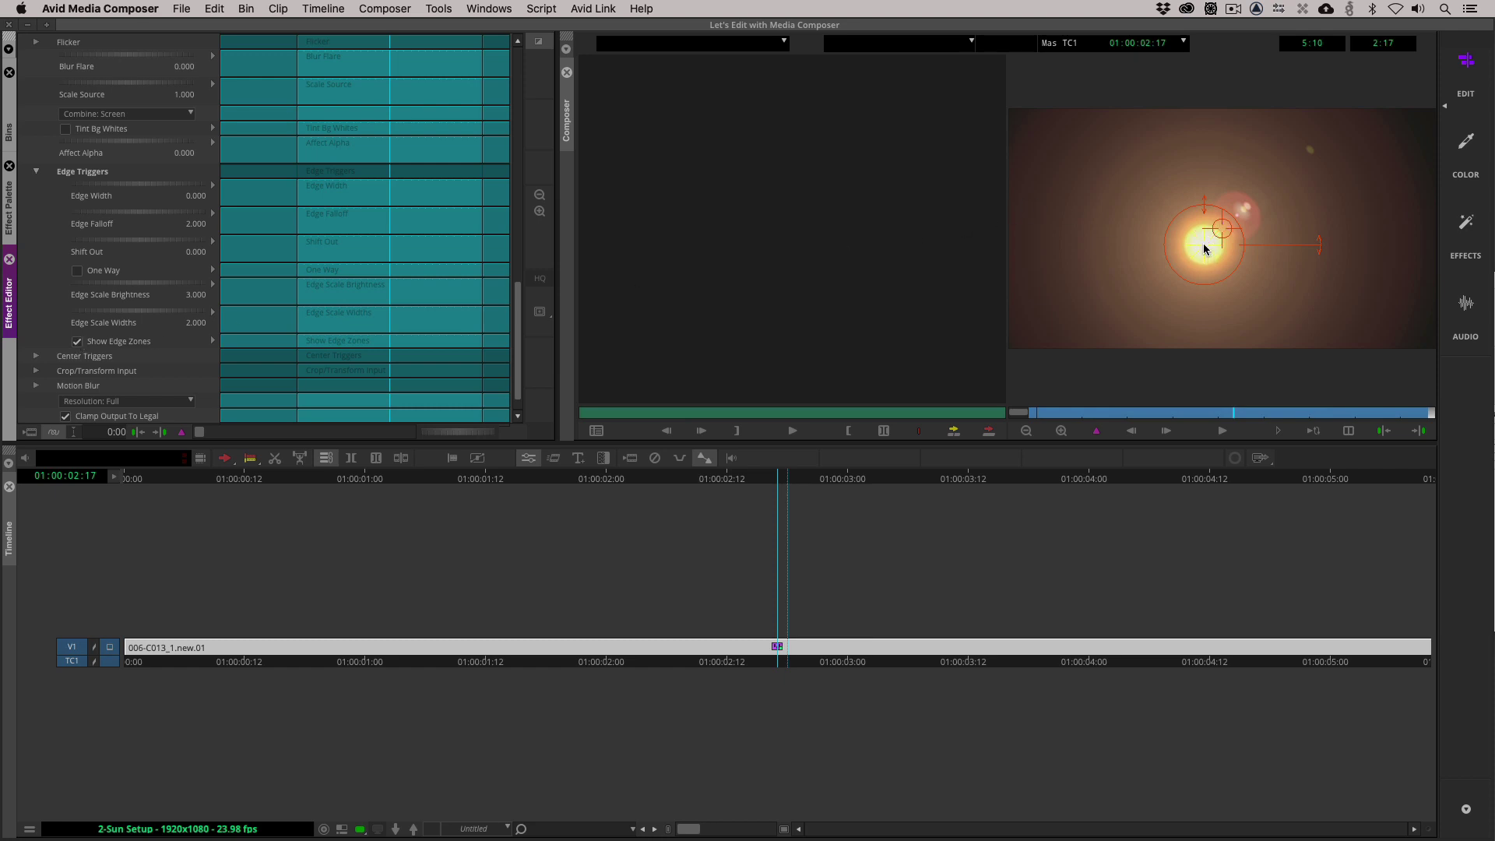
{"action": "mouse_move", "coordinate": [1203, 248]}
{"action": "left_mouse_down"}
{"action": "mouse_move", "coordinate": [1377, 174]}
{"action": "mouse_move", "coordinate": [1428, 174]}
{"action": "mouse_move", "coordinate": [1194, 225]}
{"action": "left_mouse_up"}
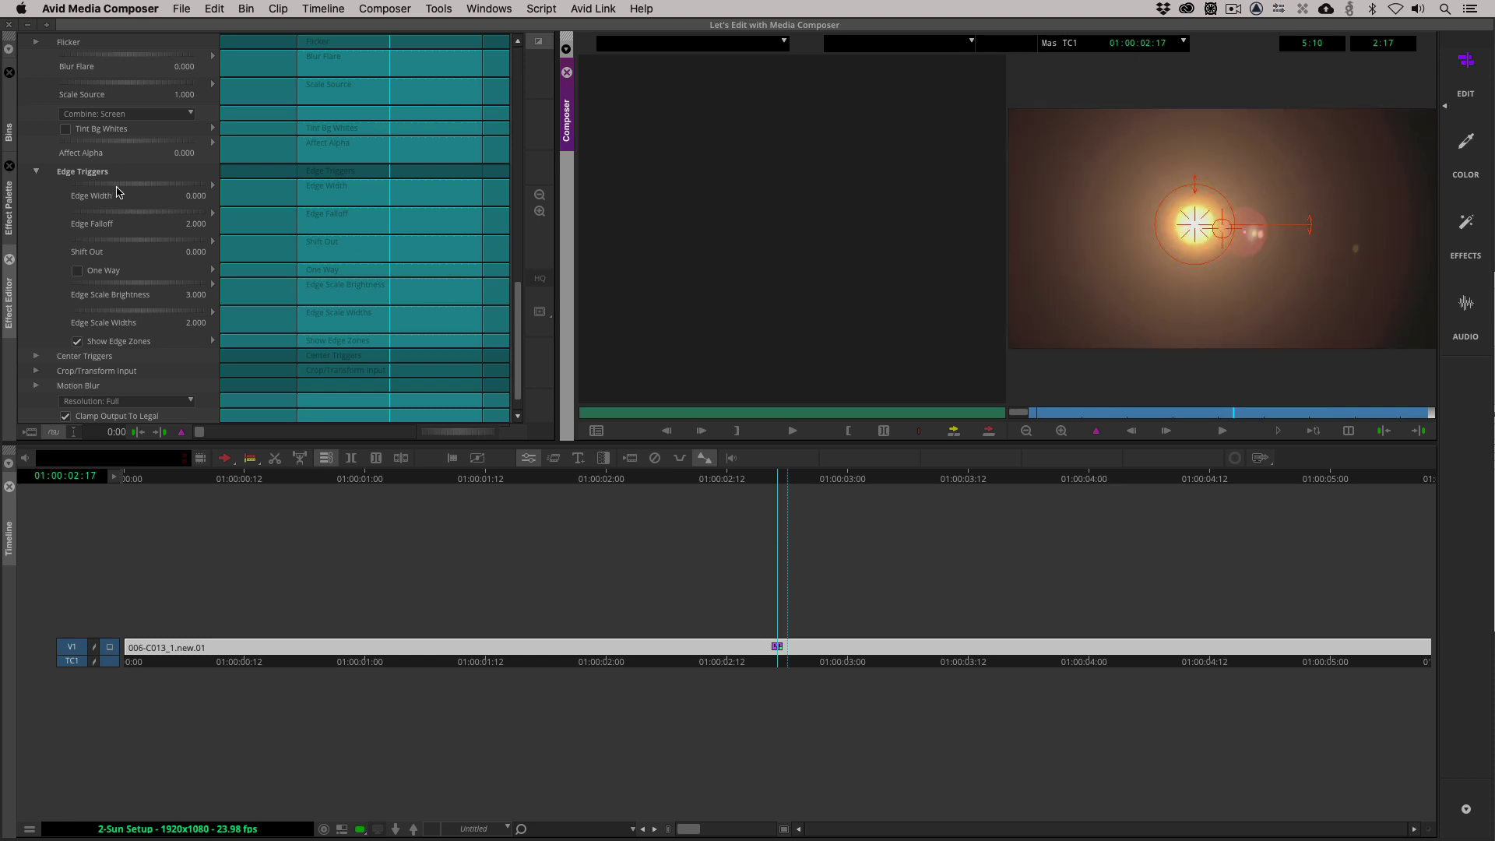
Set the Edge Width to 0.237 and move the flare's hotspot toward the right edge zone of the frame
{"action": "left_click_drag", "start_coordinate": [122, 186], "coordinate": [182, 188]}
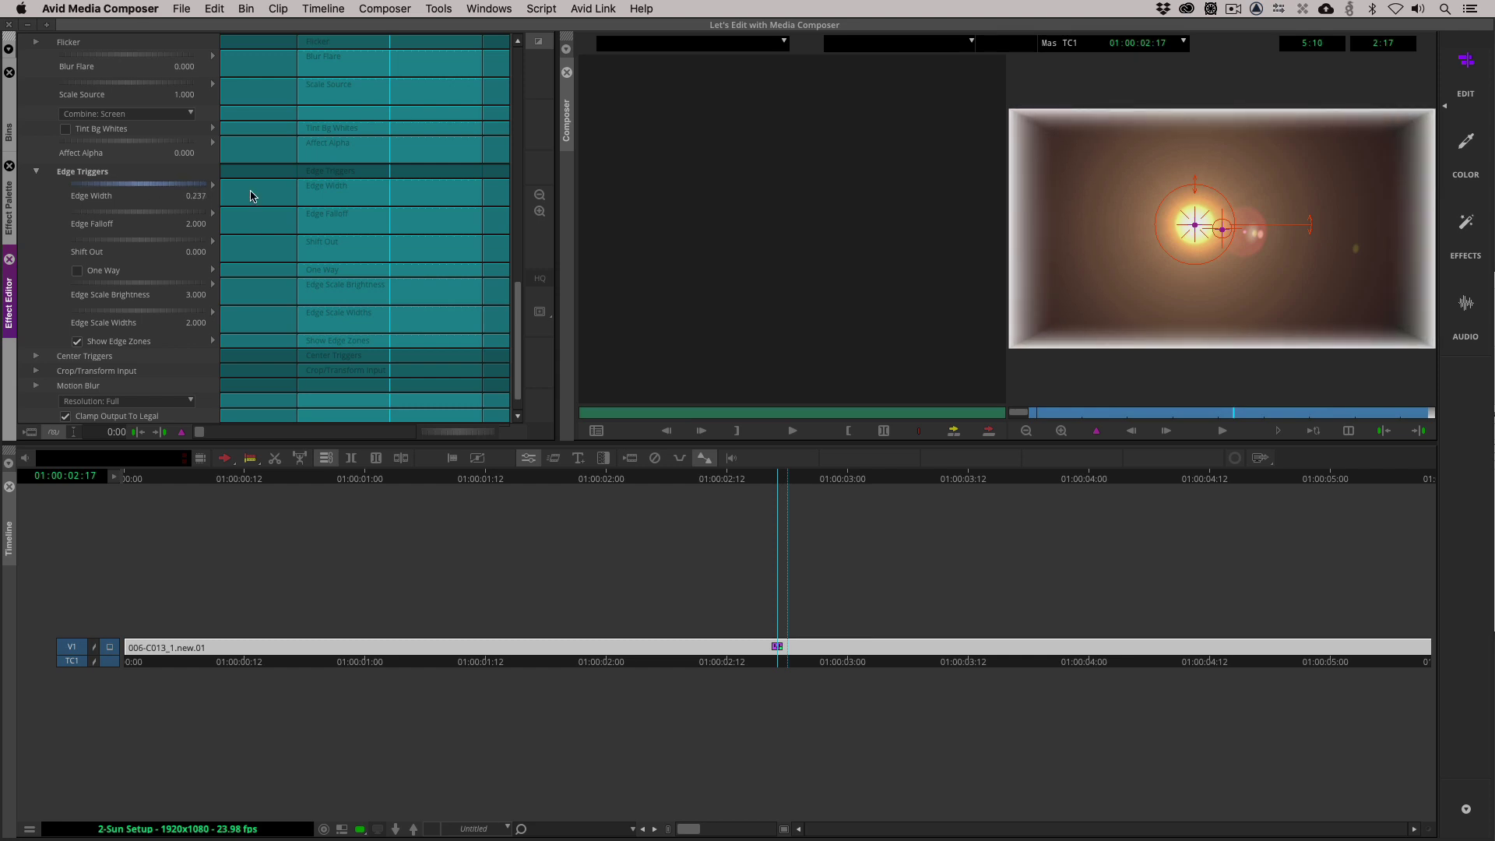
{"action": "left_click_drag", "start_coordinate": [1197, 227], "coordinate": [1390, 207]}
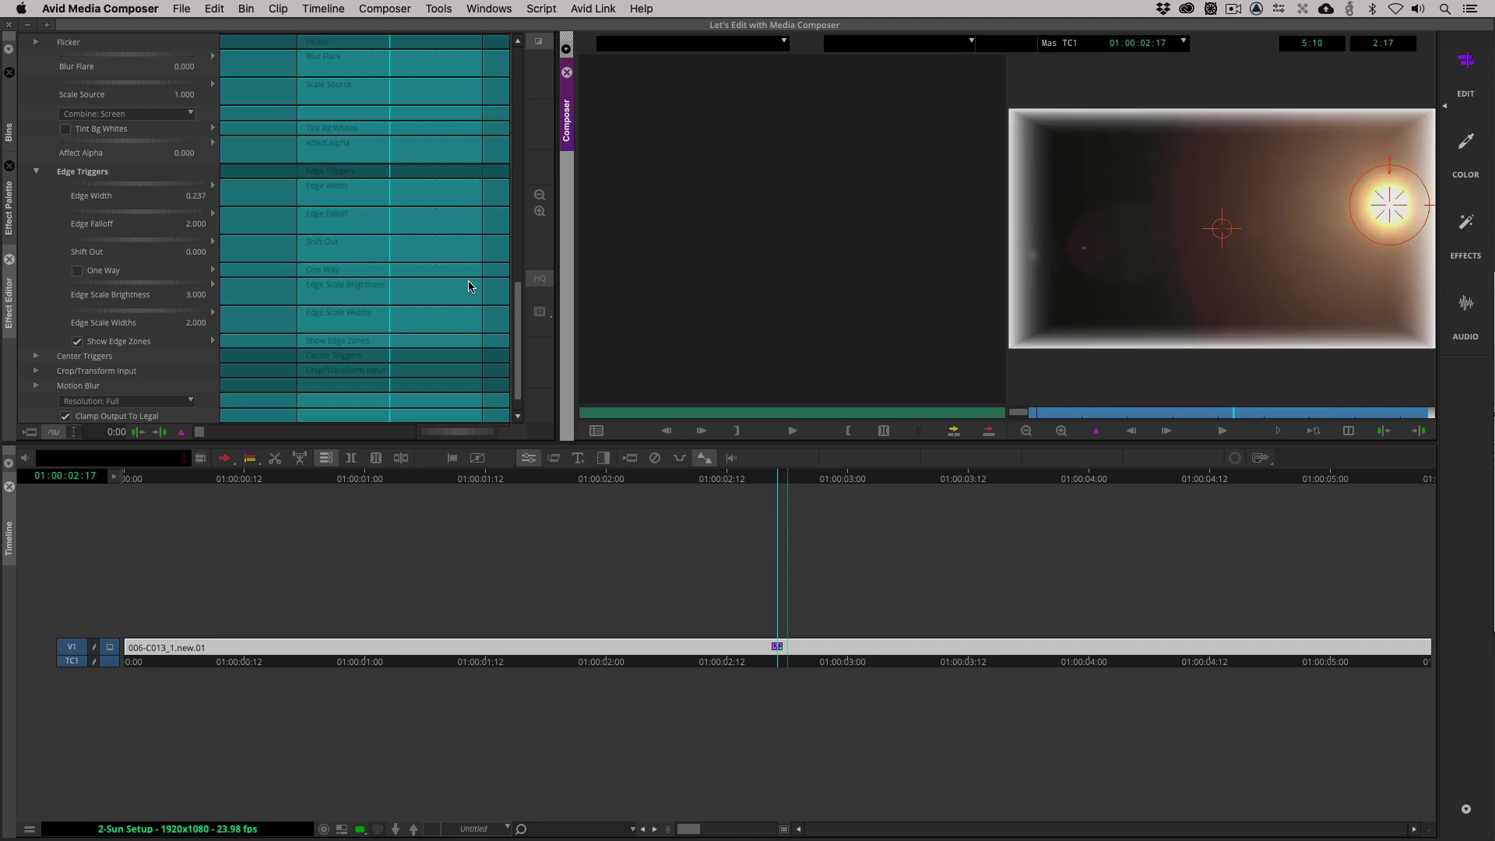
Set the flare's Edge Width to 0 and turn off Show Edge Zones in its Edge Triggers
{"action": "left_click_drag", "start_coordinate": [166, 189], "coordinate": [4, 207]}
{"action": "left_click", "coordinate": [42, 176]}
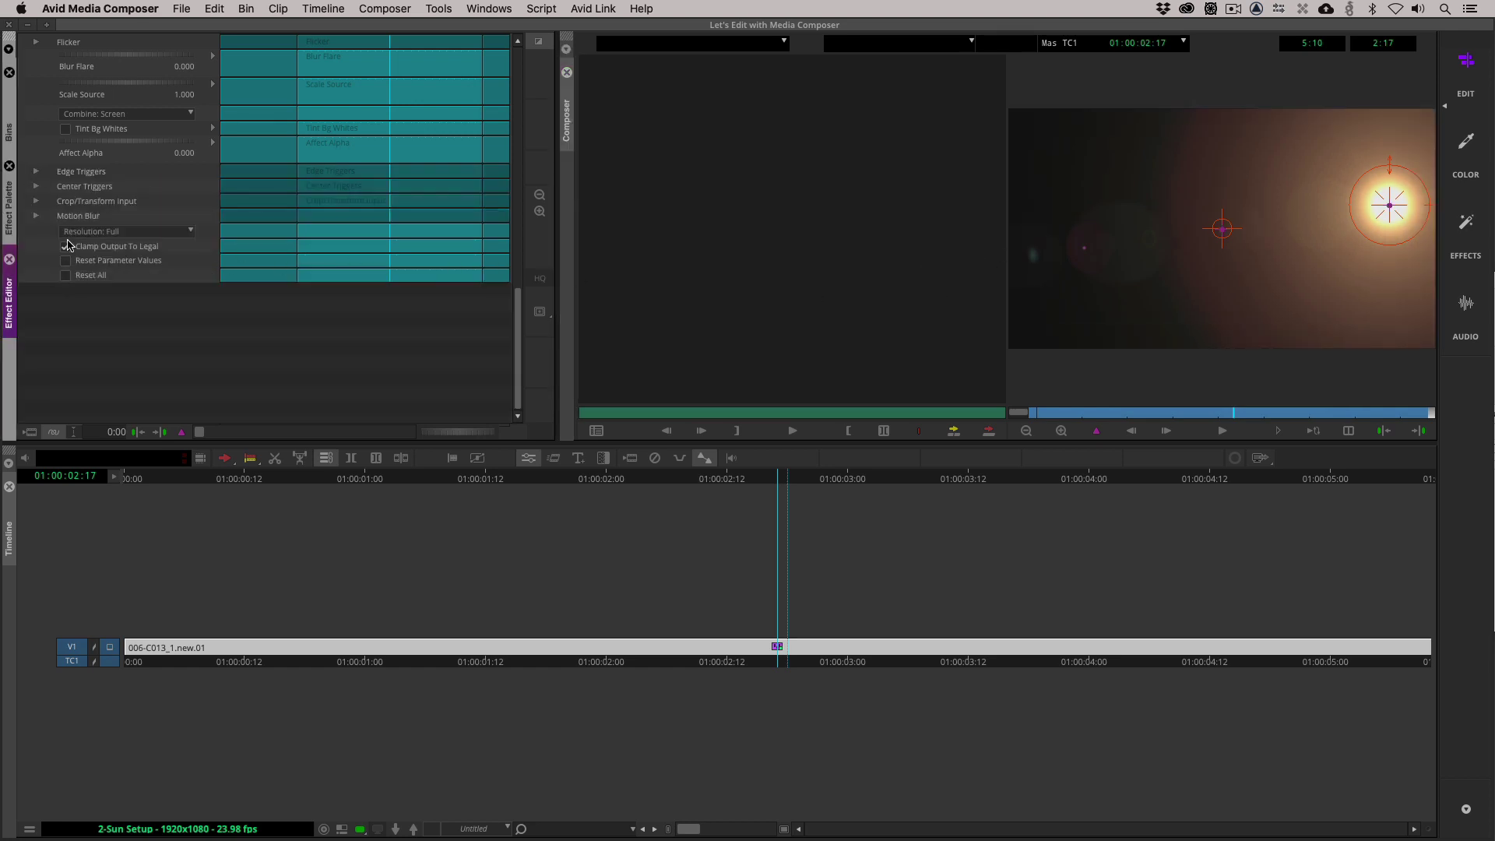
{"action": "left_click", "coordinate": [37, 172]}
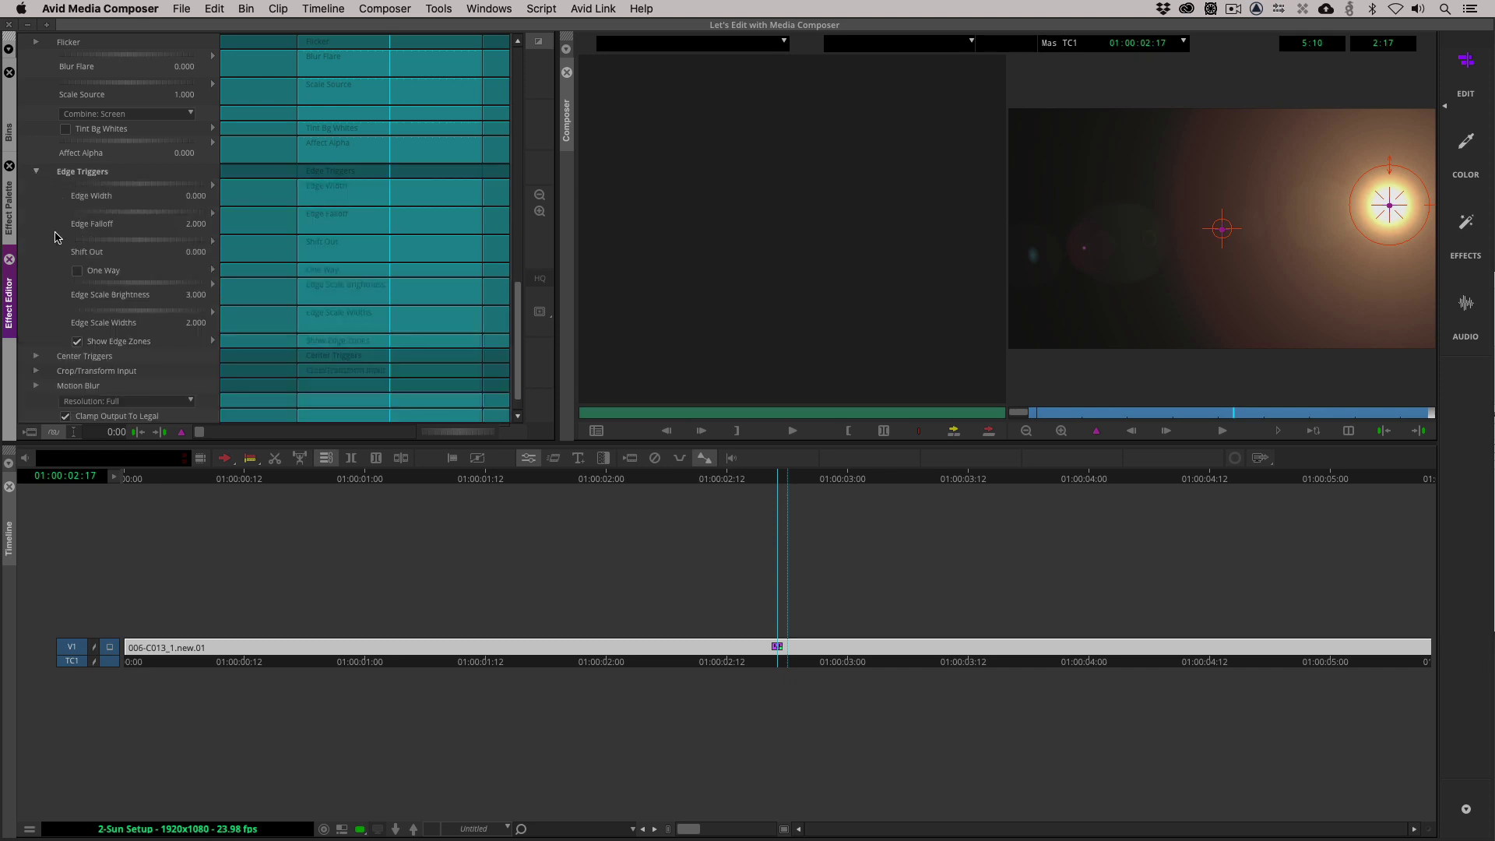
{"action": "left_click", "coordinate": [77, 341]}
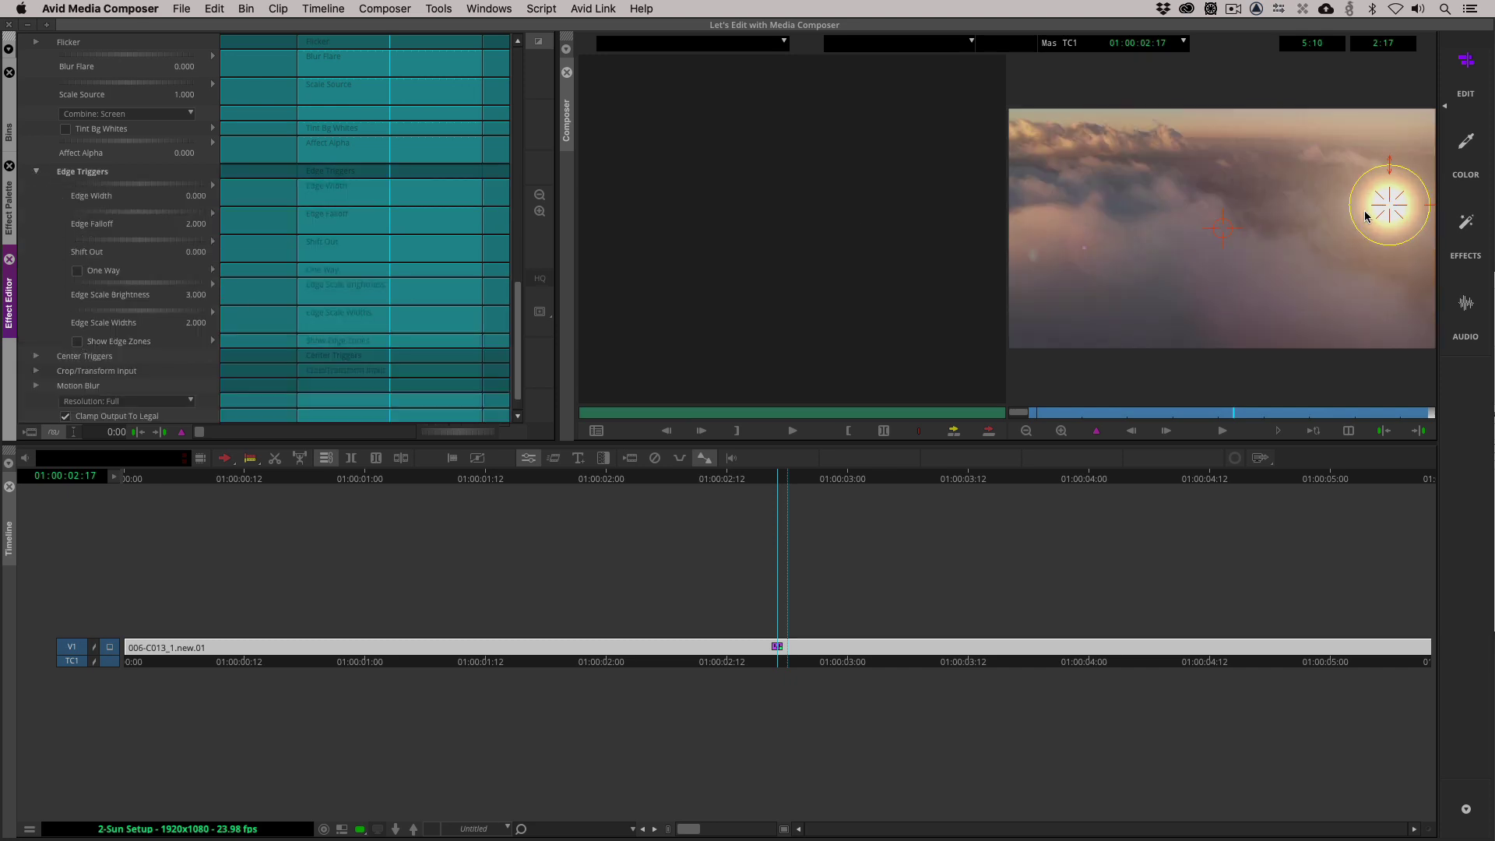
Place the flare's hotspot in the upper-right corner of the frame and move its pivot slightly above the frame's centre
{"action": "left_click_drag", "start_coordinate": [1388, 205], "coordinate": [1428, 118]}
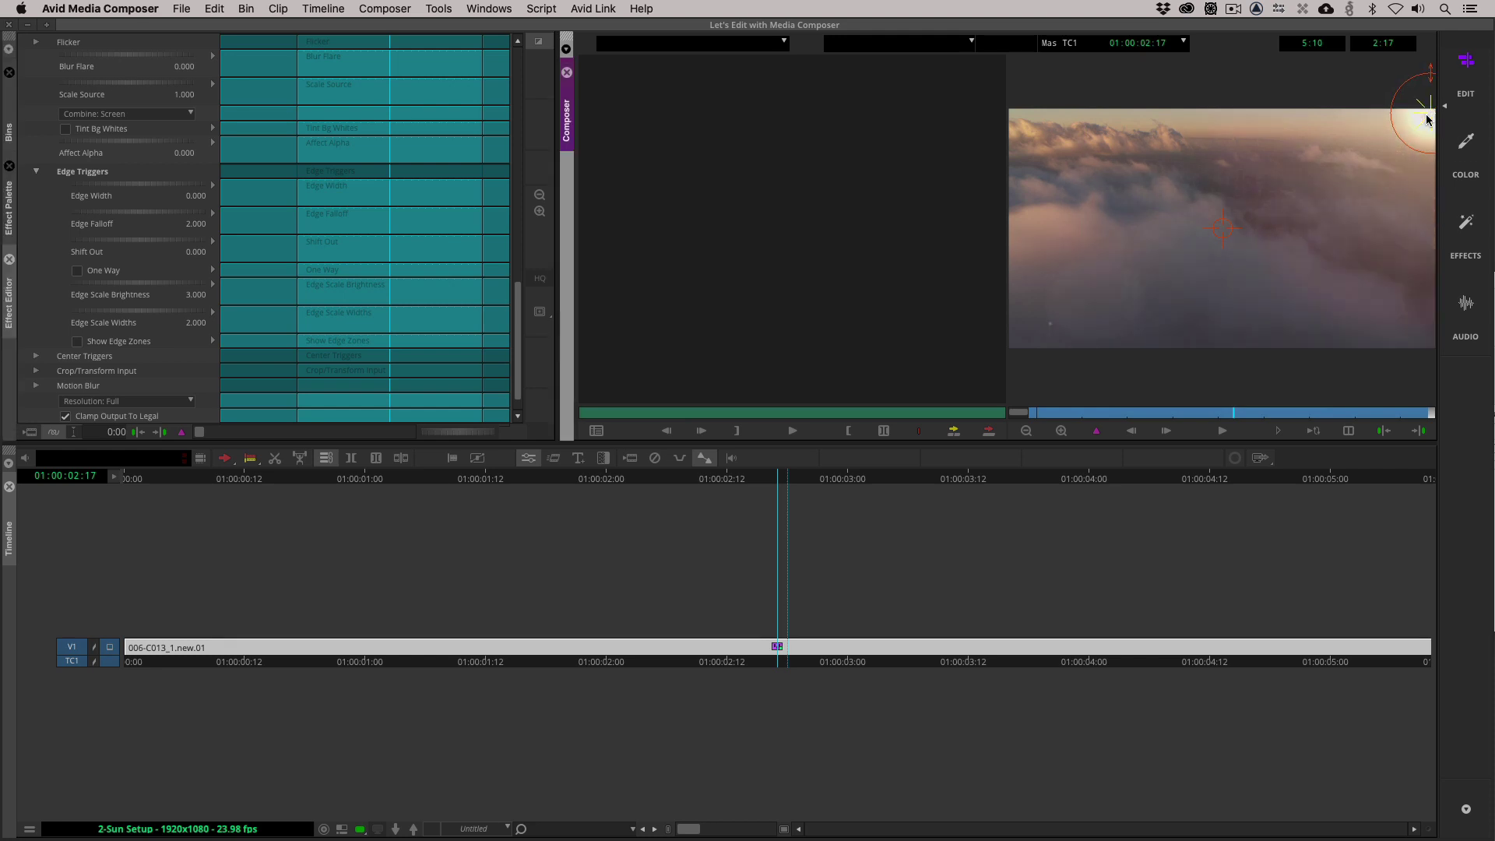
{"action": "left_click_drag", "start_coordinate": [516, 342], "coordinate": [516, 106]}
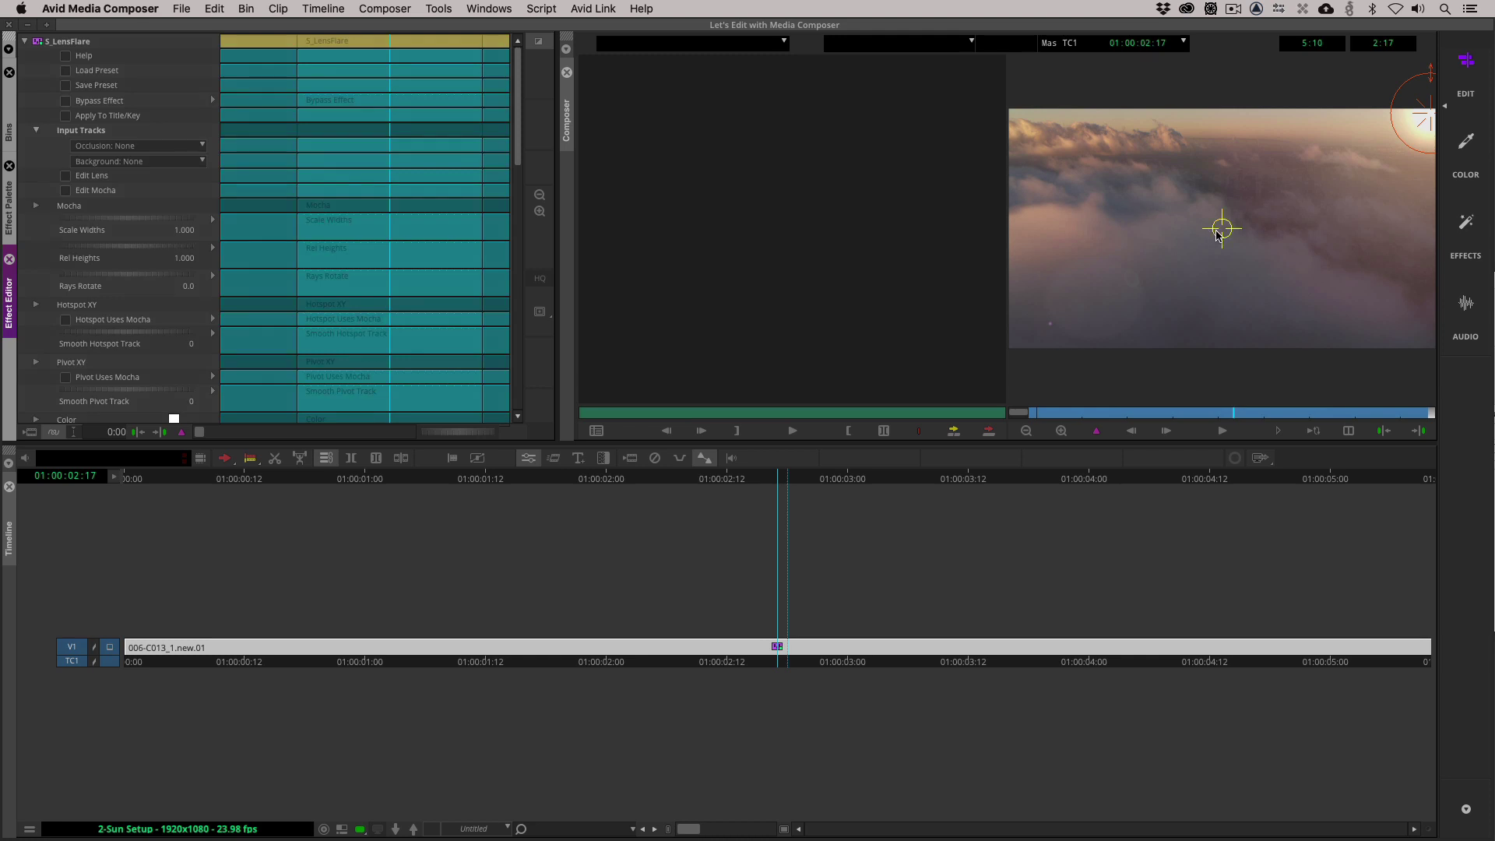
{"action": "left_click_drag", "start_coordinate": [1219, 235], "coordinate": [1206, 166]}
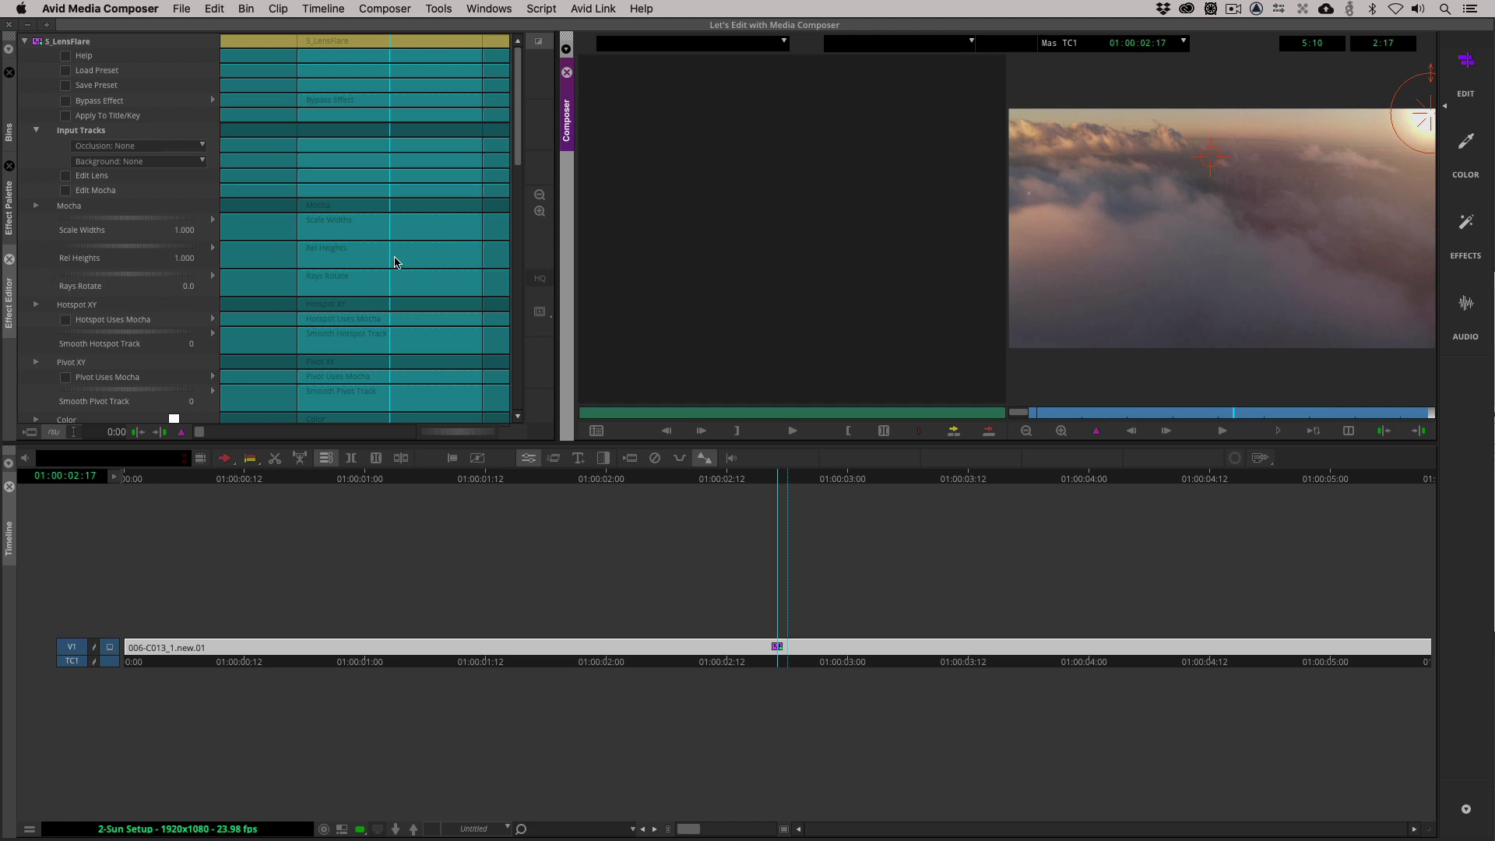
Keyframe Pivot XY at the clip's first and last frames, moving the pivot right and down at the end, and review the animation
{"action": "left_click_drag", "start_coordinate": [394, 258], "coordinate": [239, 258]}
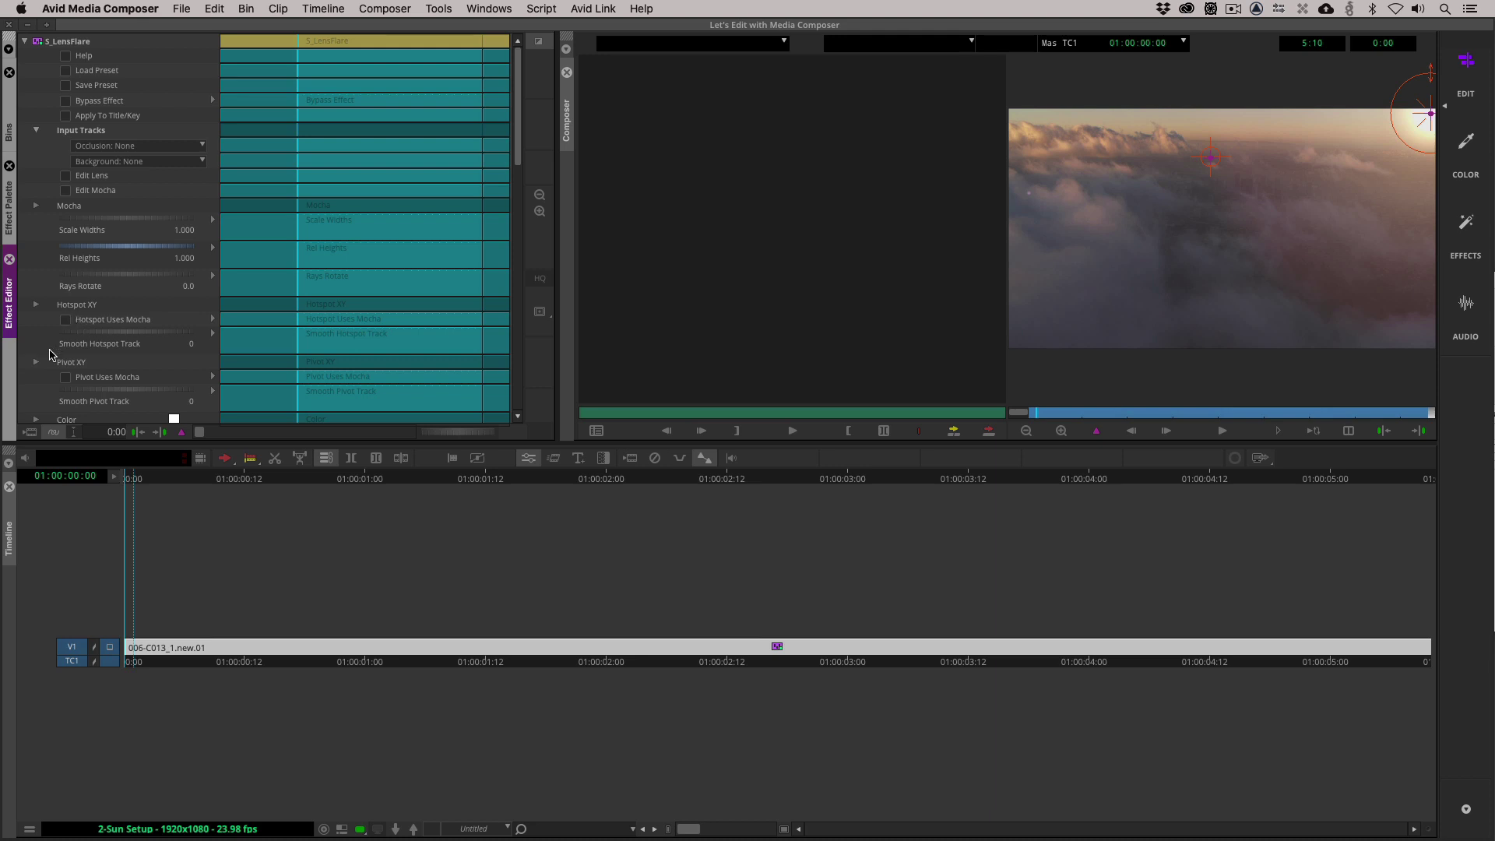
{"action": "right_click", "coordinate": [317, 362]}
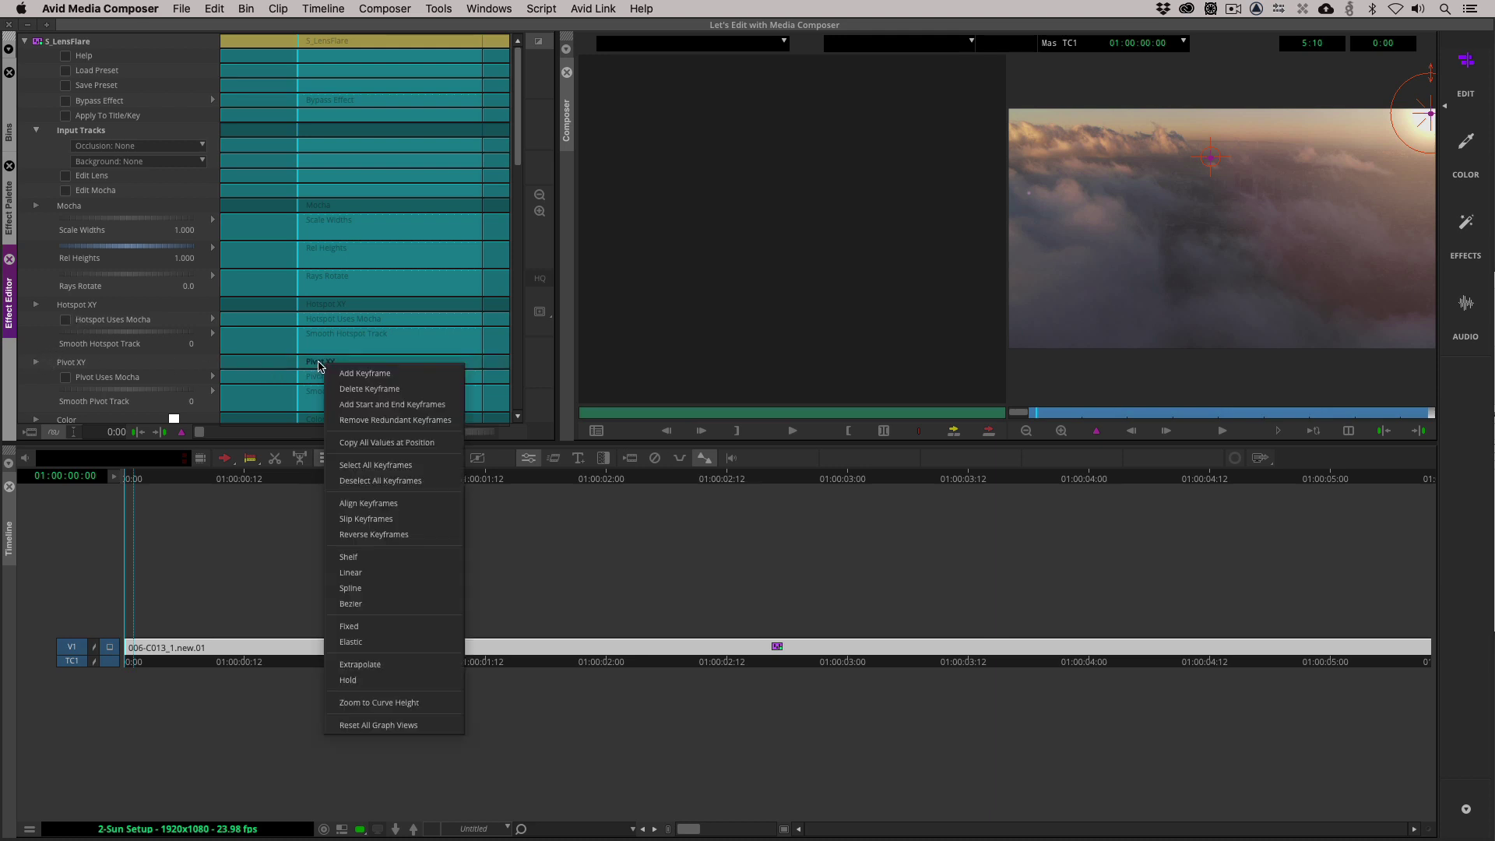
{"action": "left_click", "coordinate": [327, 372]}
{"action": "key", "text": "End"}
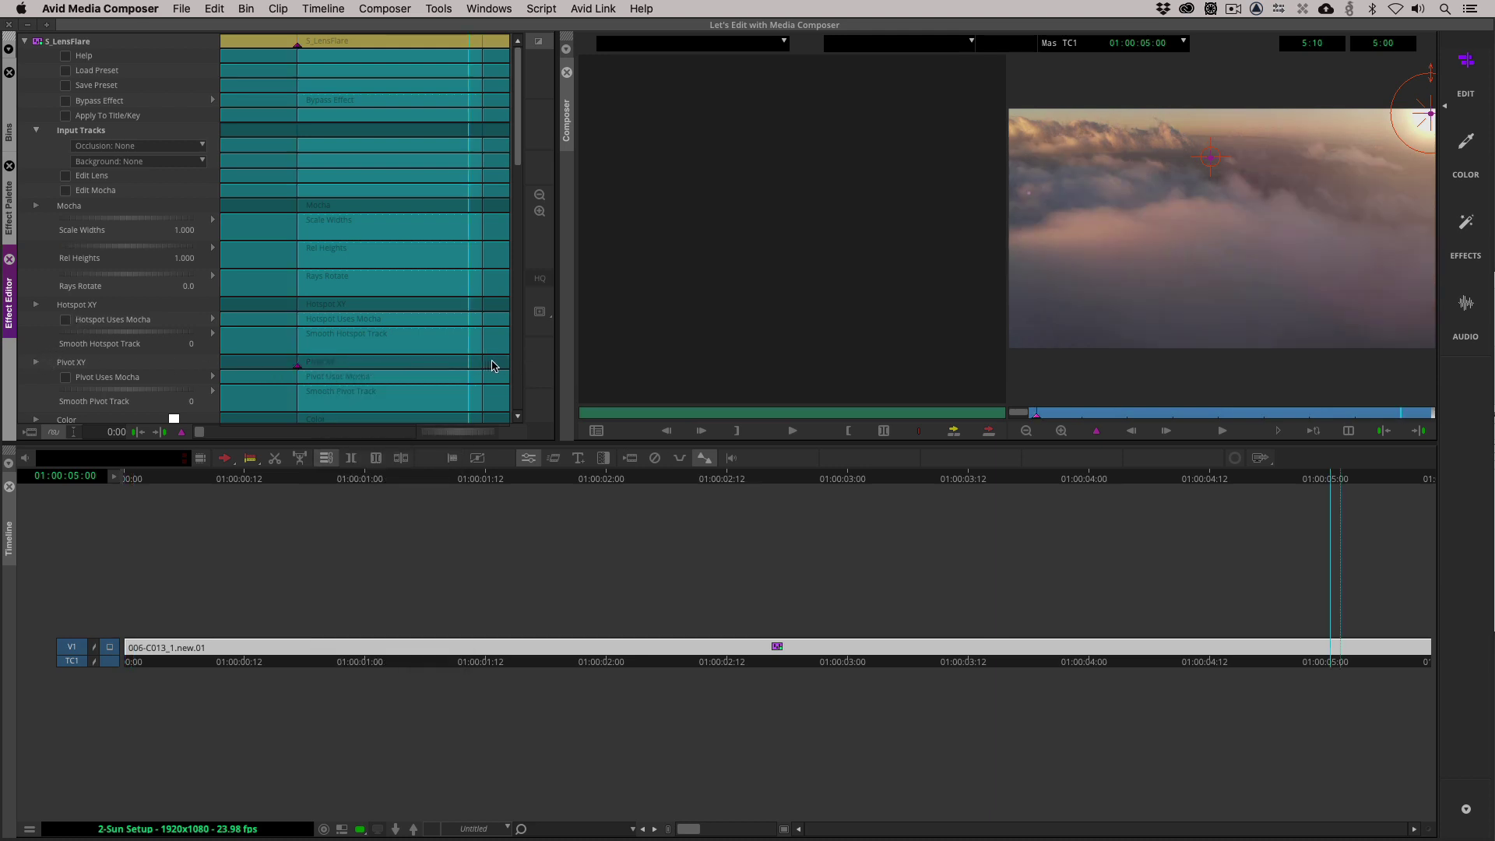
{"action": "left_click_drag", "start_coordinate": [1211, 157], "coordinate": [1371, 211]}
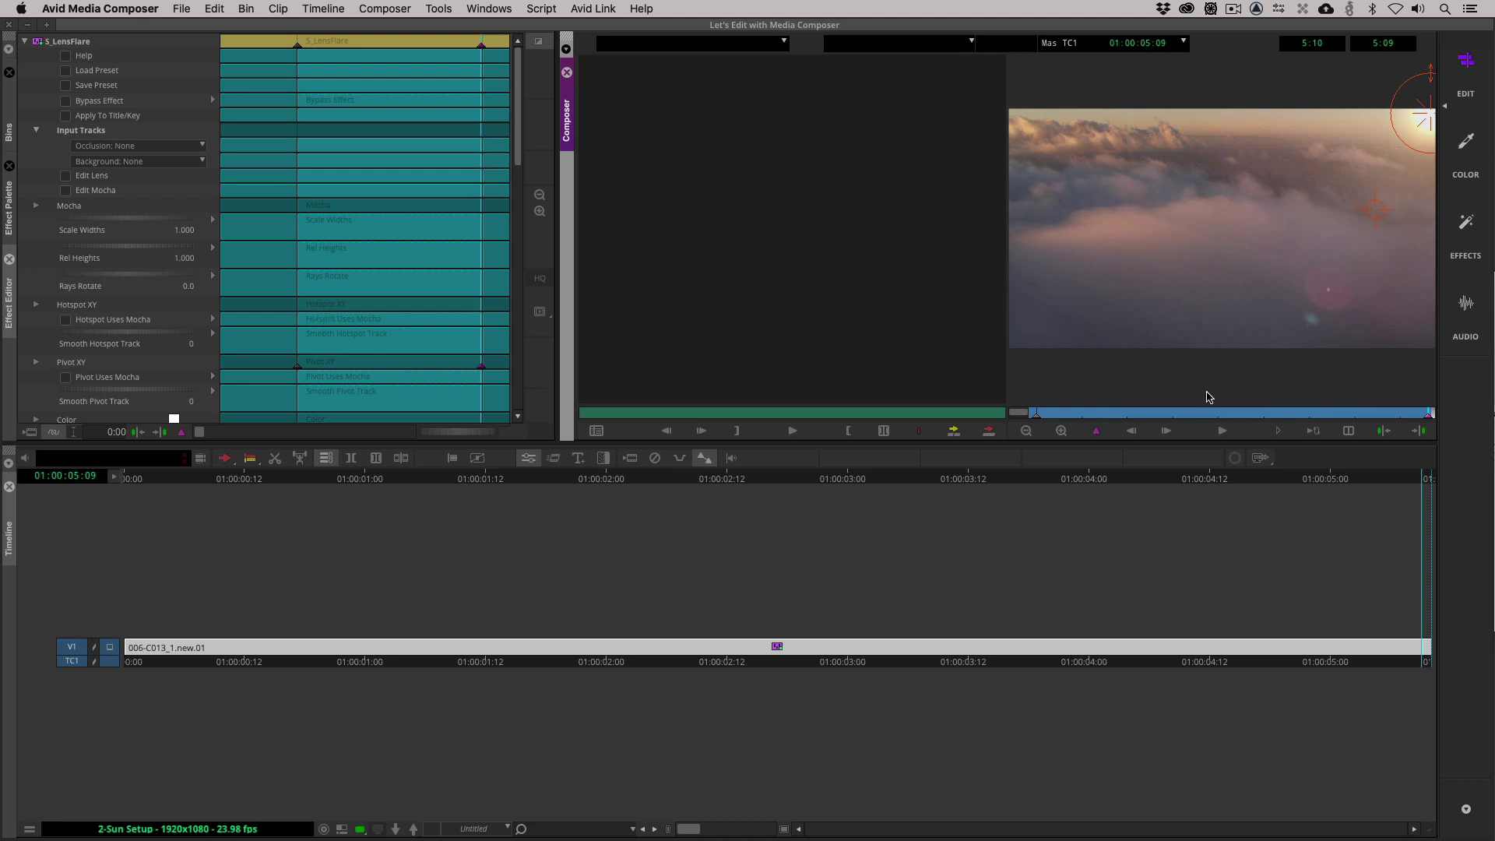
{"action": "left_click", "coordinate": [1355, 413]}
{"action": "left_click_drag", "start_coordinate": [1328, 420], "coordinate": [1358, 424]}
{"action": "key", "text": "space"}
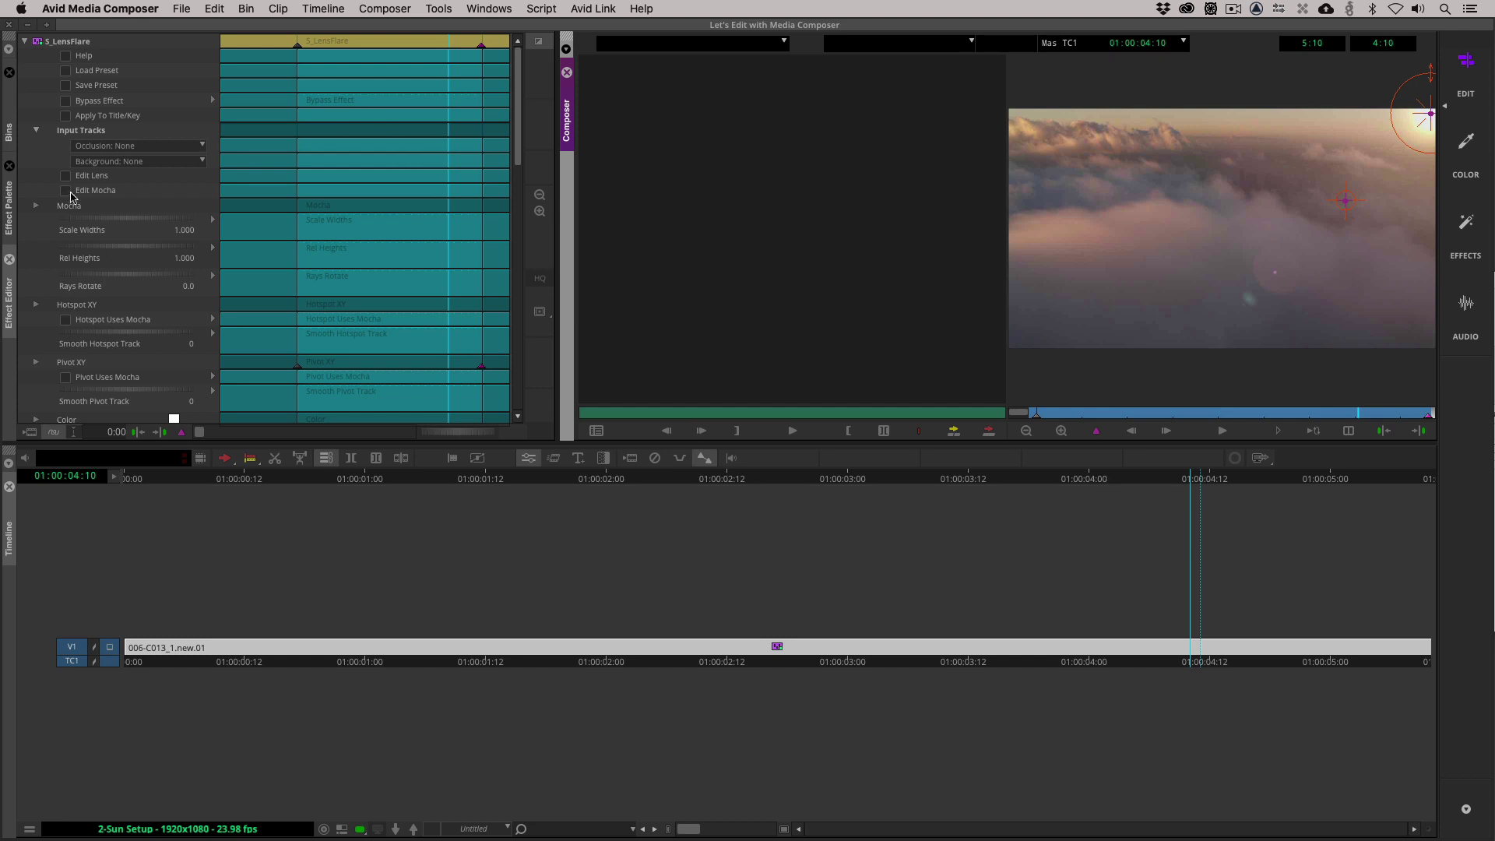
Load the 3-Mocha Track Final sequence from the bin and scrub through its tracked red flare
{"action": "left_click", "coordinate": [9, 134]}
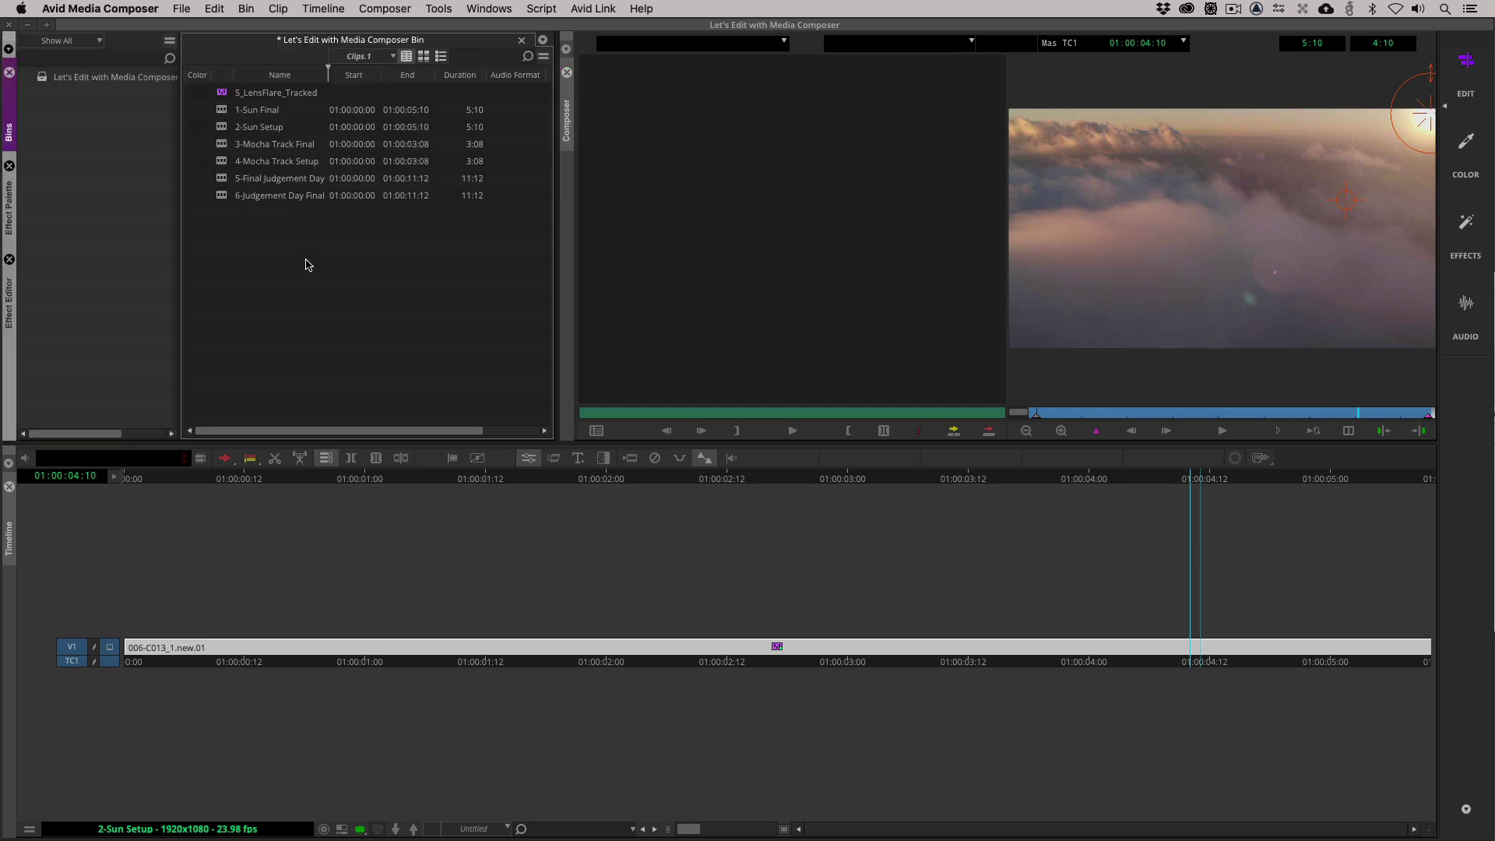
{"action": "double_click", "coordinate": [219, 146]}
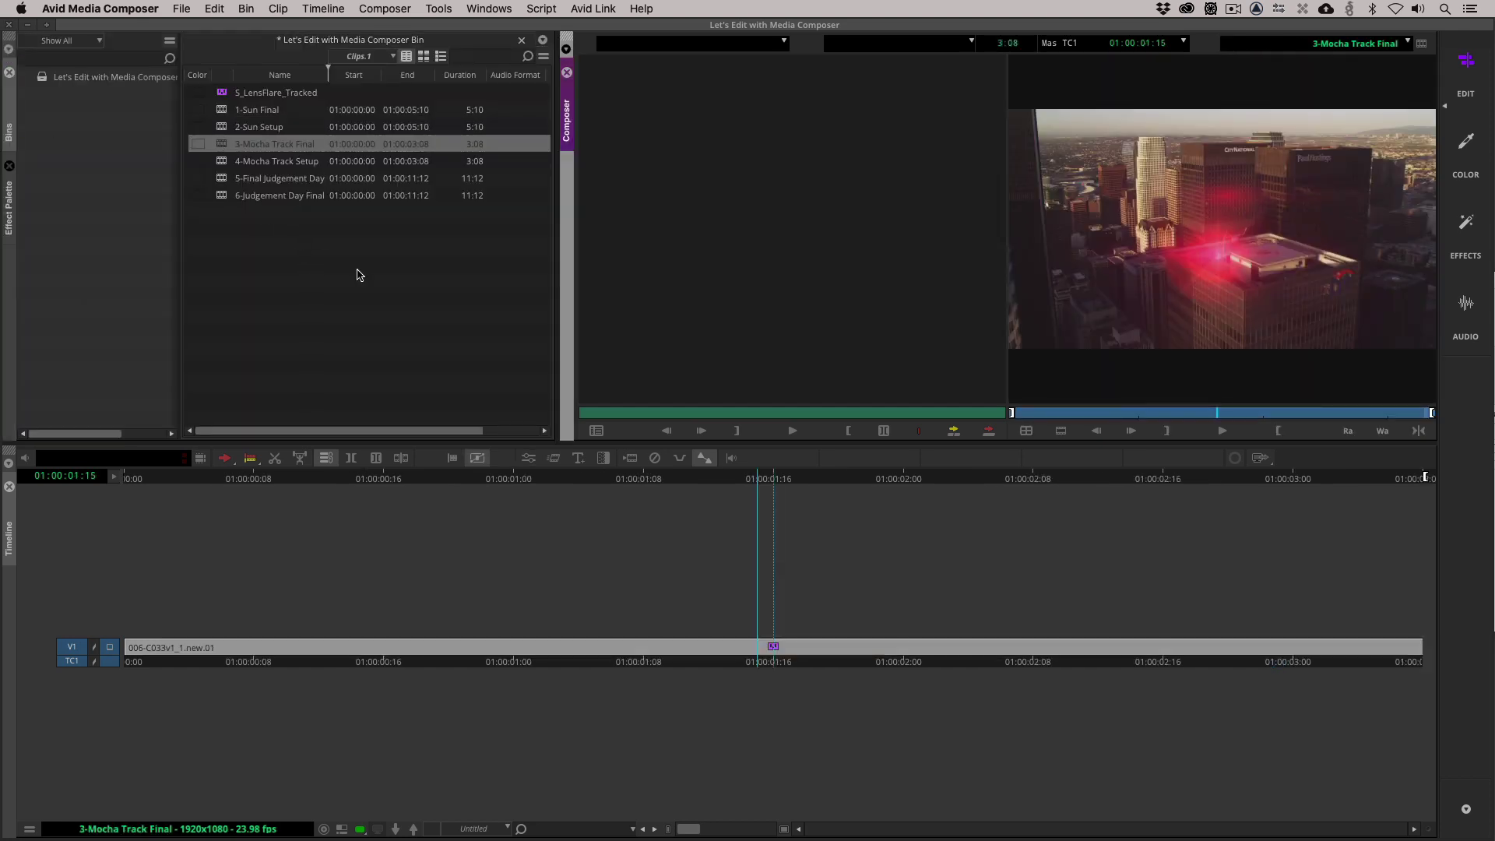
{"action": "left_click", "coordinate": [757, 649]}
{"action": "left_click_drag", "start_coordinate": [757, 650], "coordinate": [417, 835]}
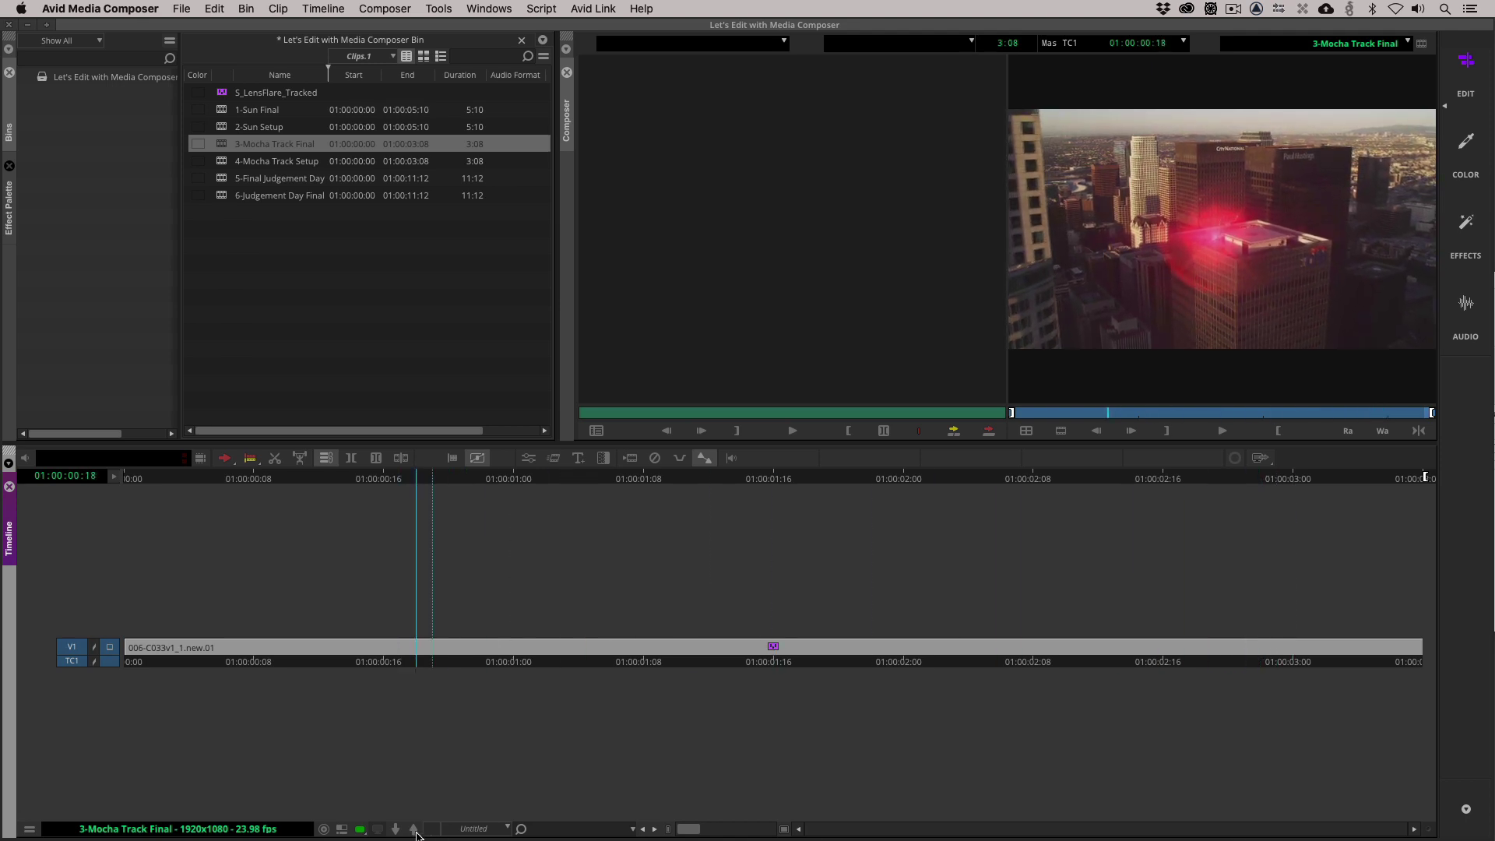
{"action": "left_click", "coordinate": [300, 301]}
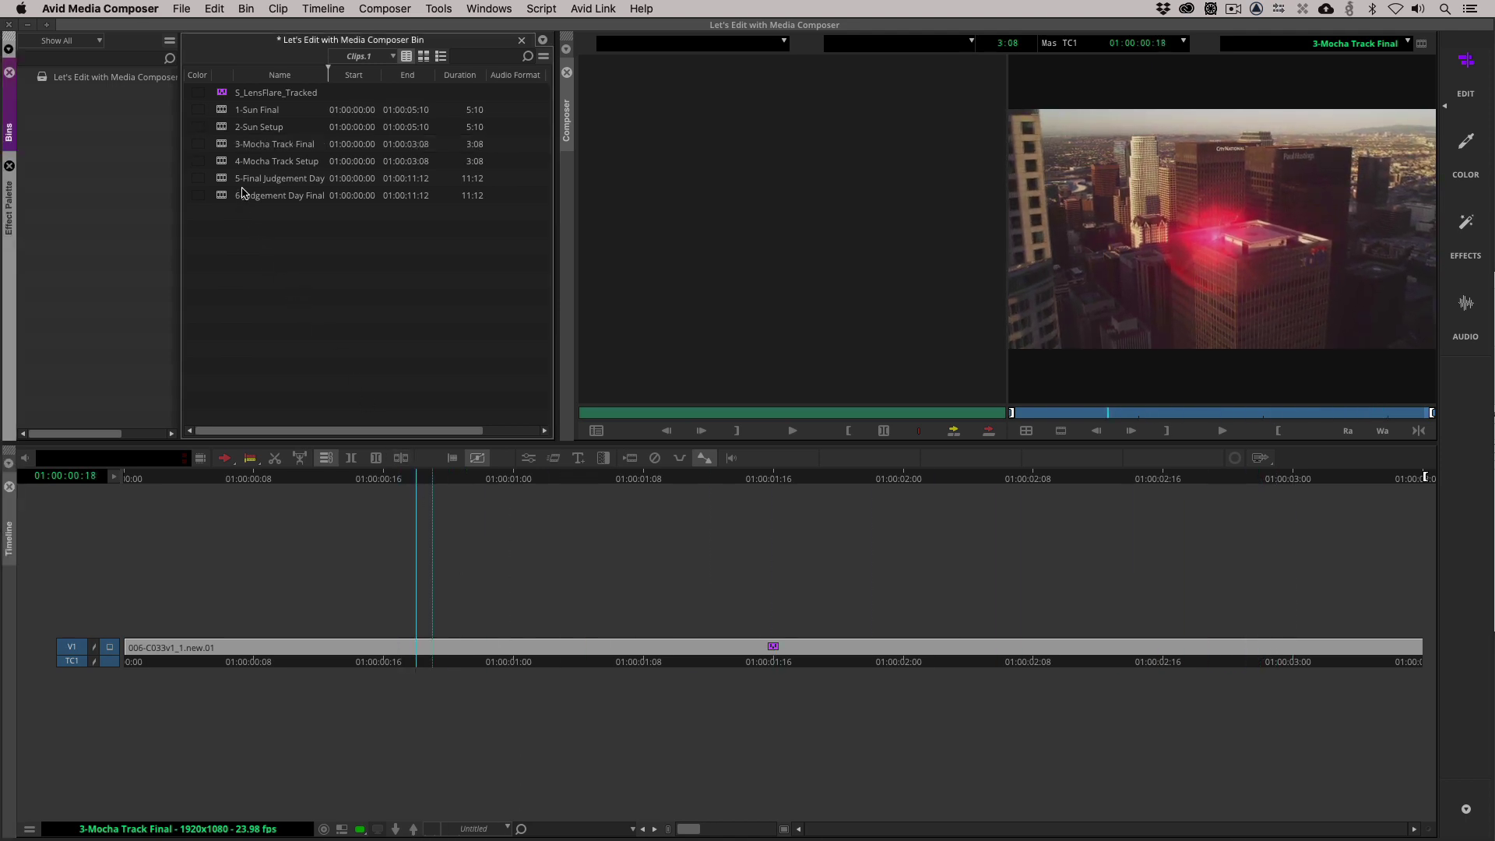
Load the 4-Mocha Track Setup sequence, apply Sapphire S_LensFlare to its clip, and show the effect's parameters
{"action": "double_click", "coordinate": [227, 162]}
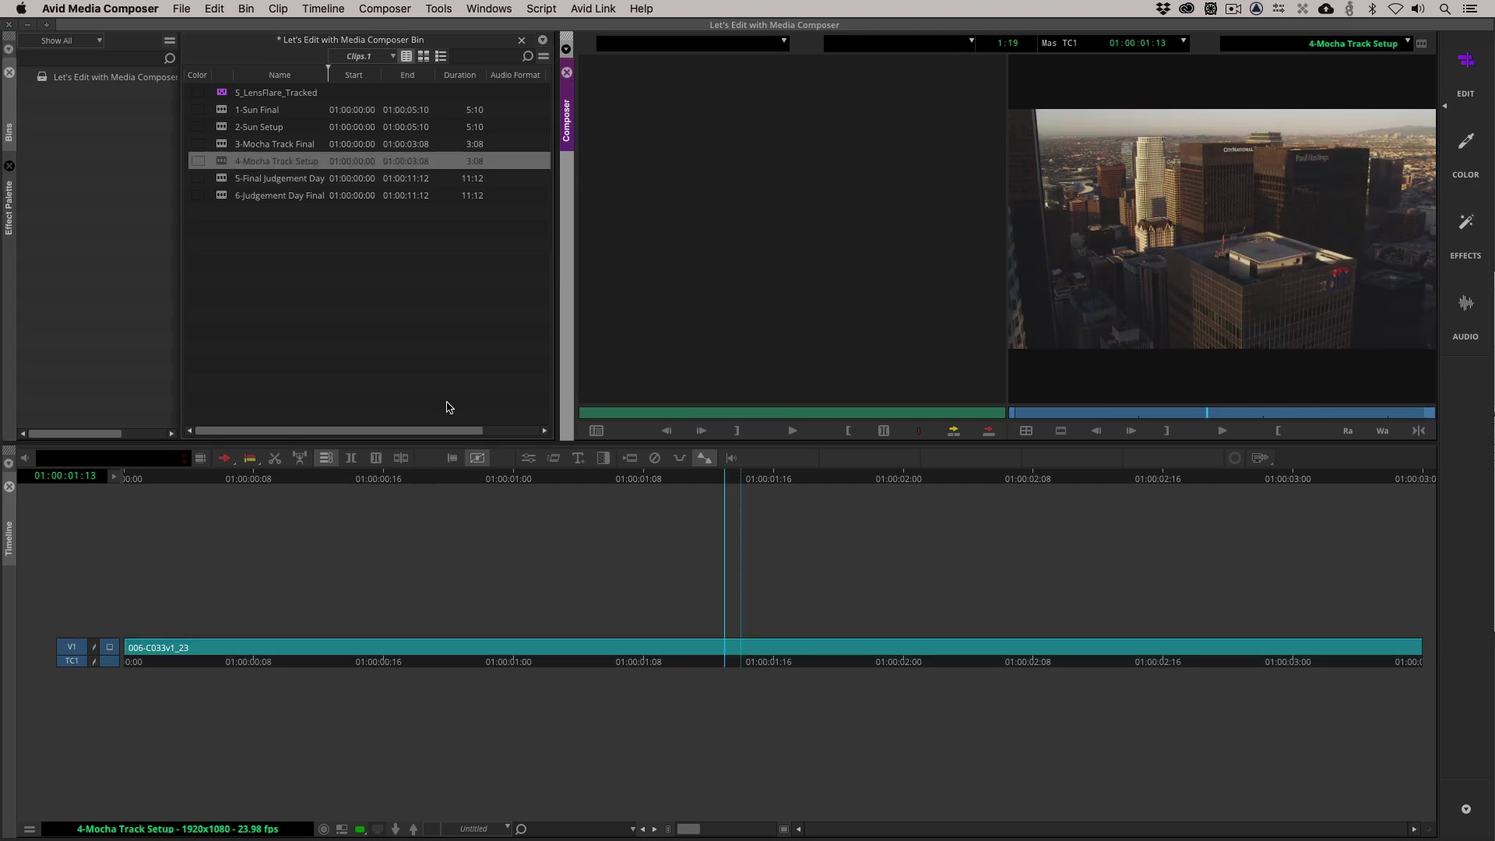
{"action": "left_click", "coordinate": [756, 656]}
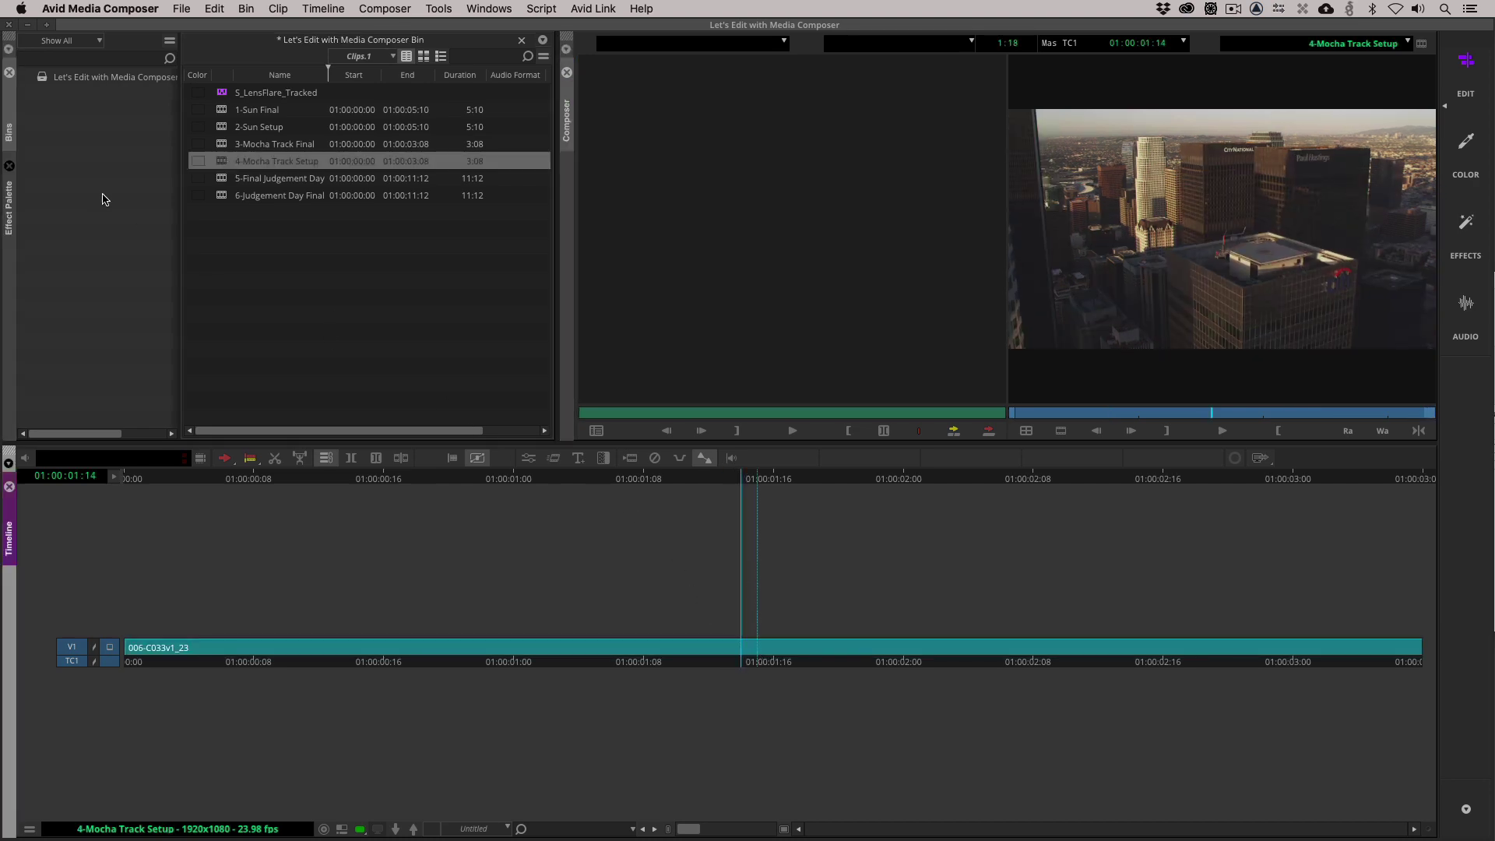
{"action": "key", "text": "super+8"}
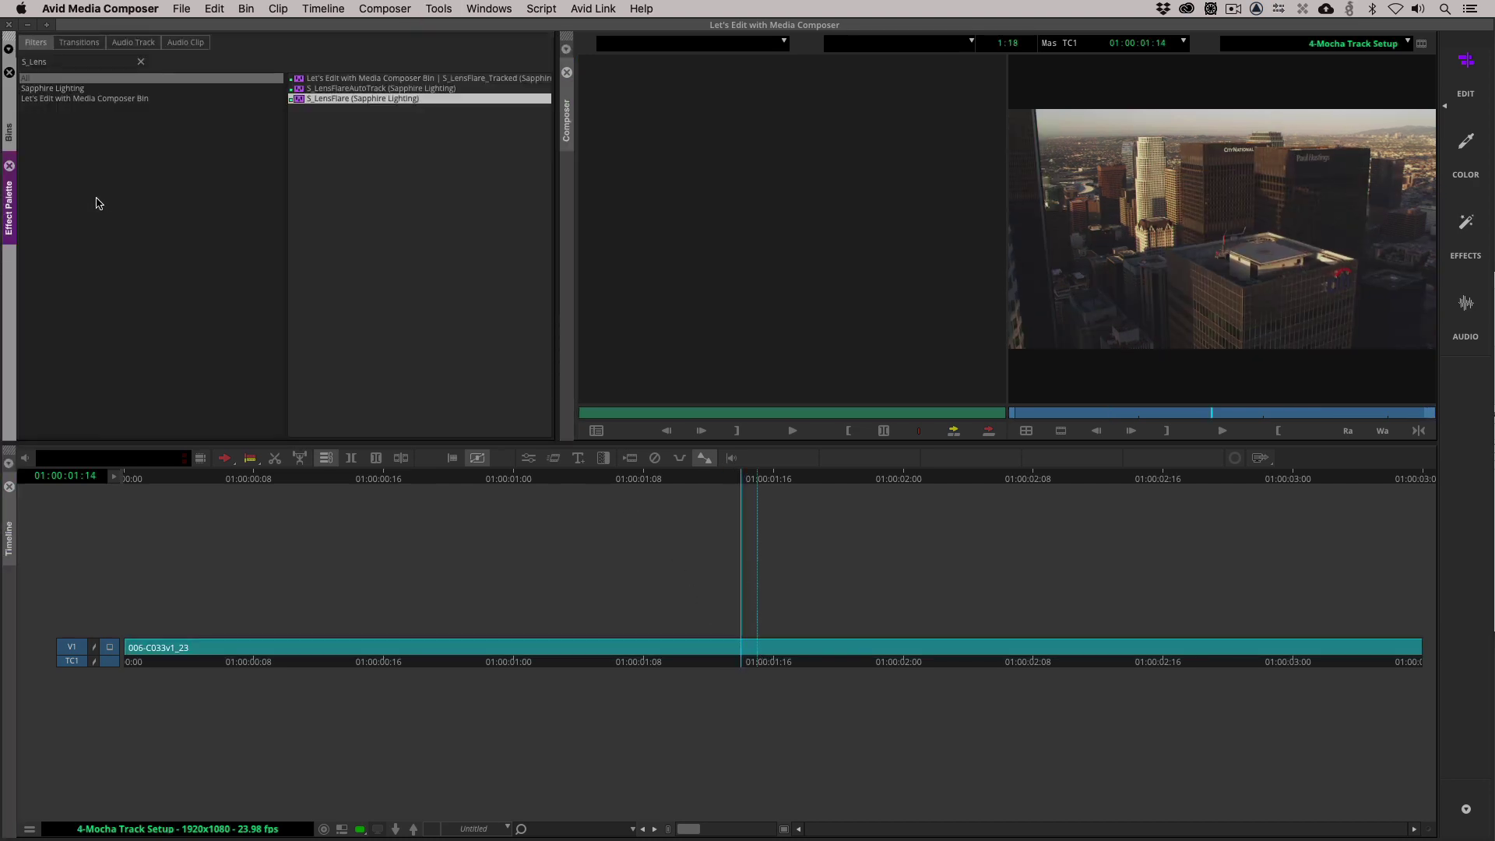
{"action": "left_click_drag", "start_coordinate": [564, 294], "coordinate": [724, 642]}
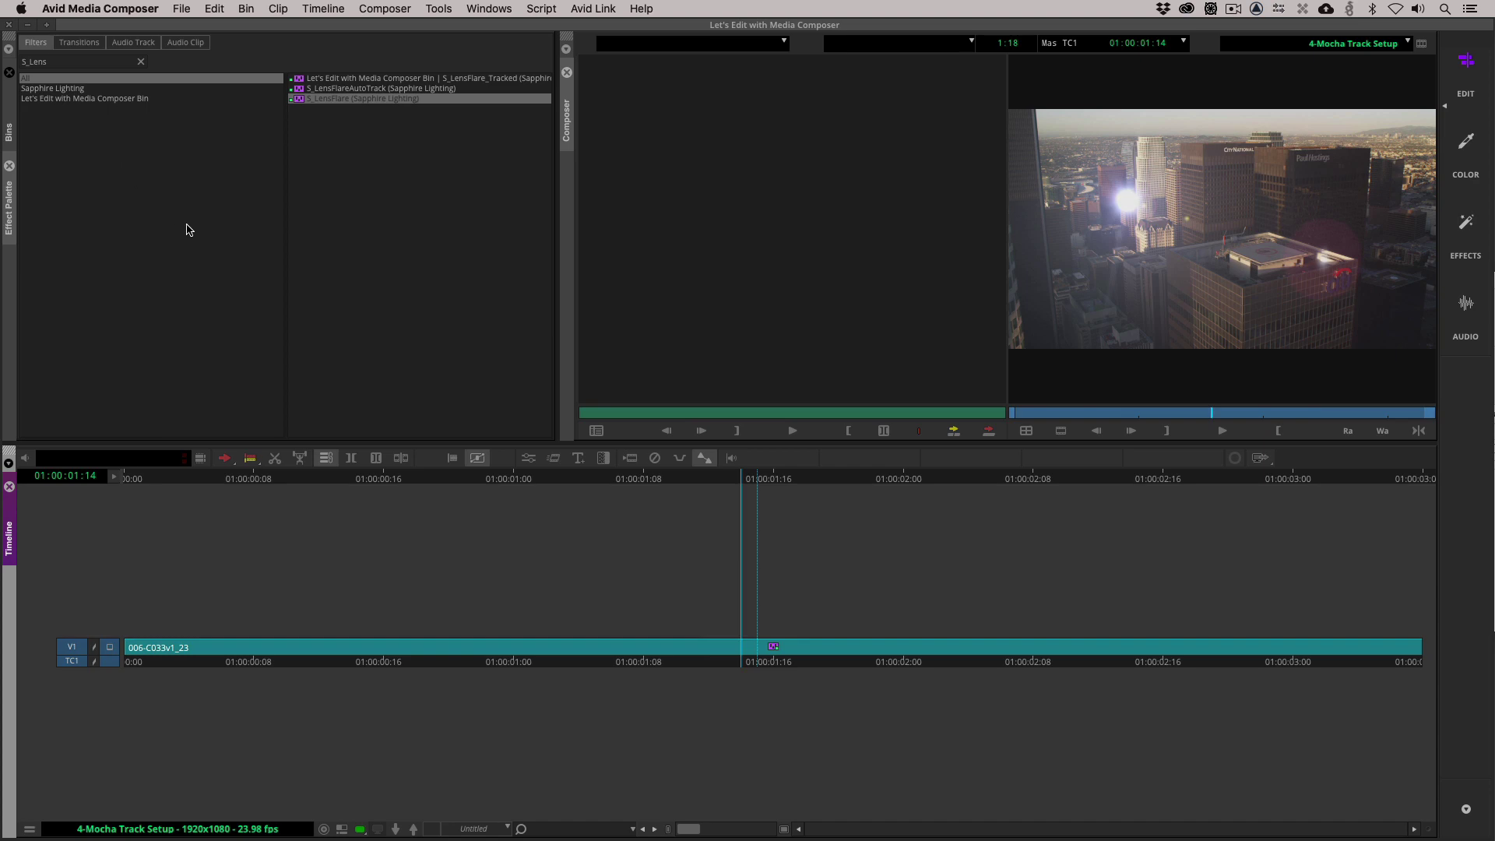
{"action": "left_click", "coordinate": [528, 457]}
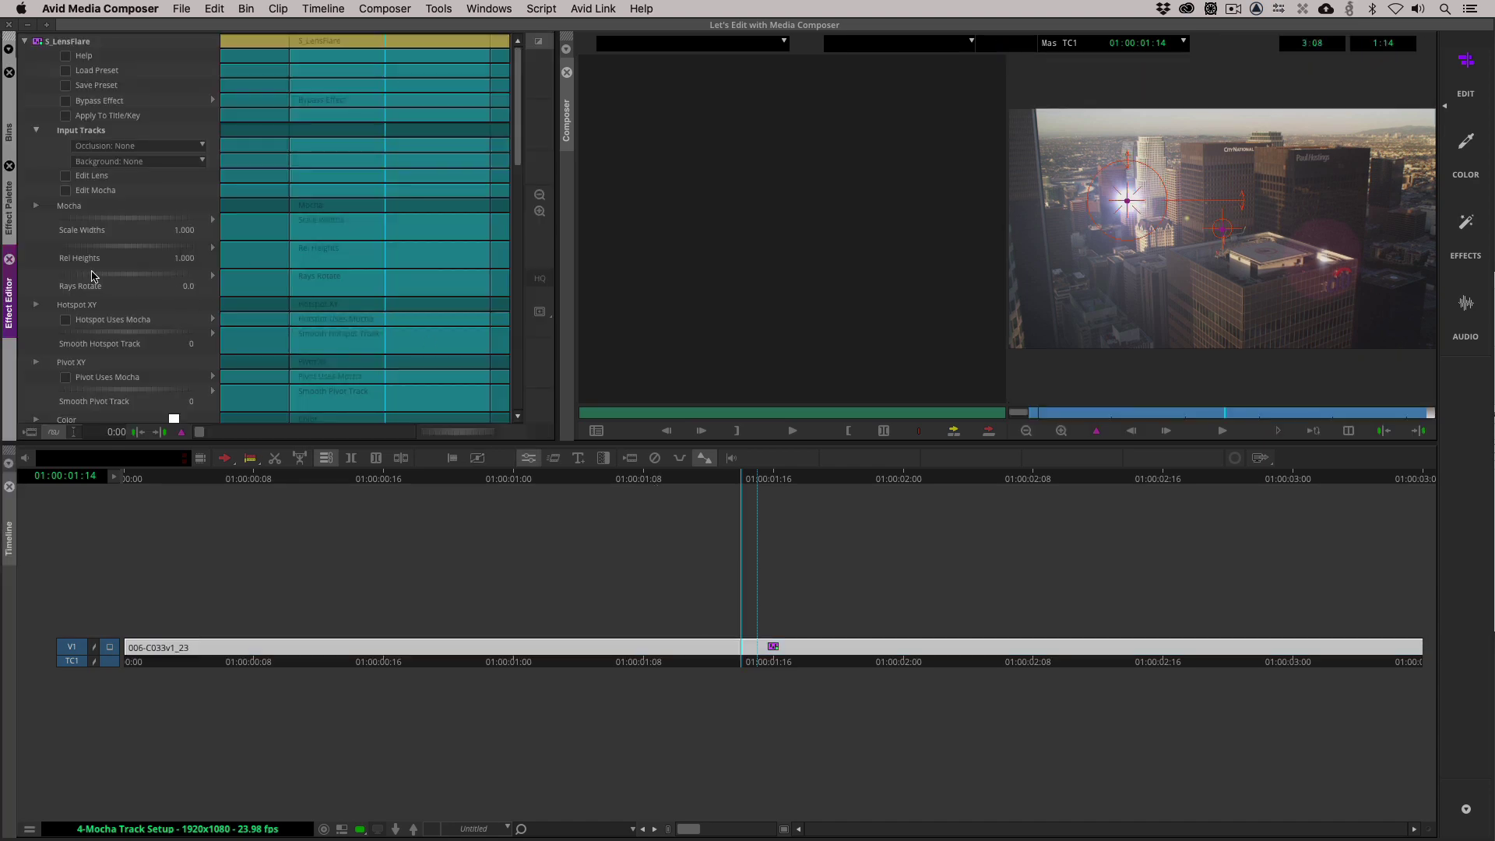
Launch Mocha from the lens flare and switch off both visibility and processing of the Pivot layer
{"action": "left_click", "coordinate": [97, 191]}
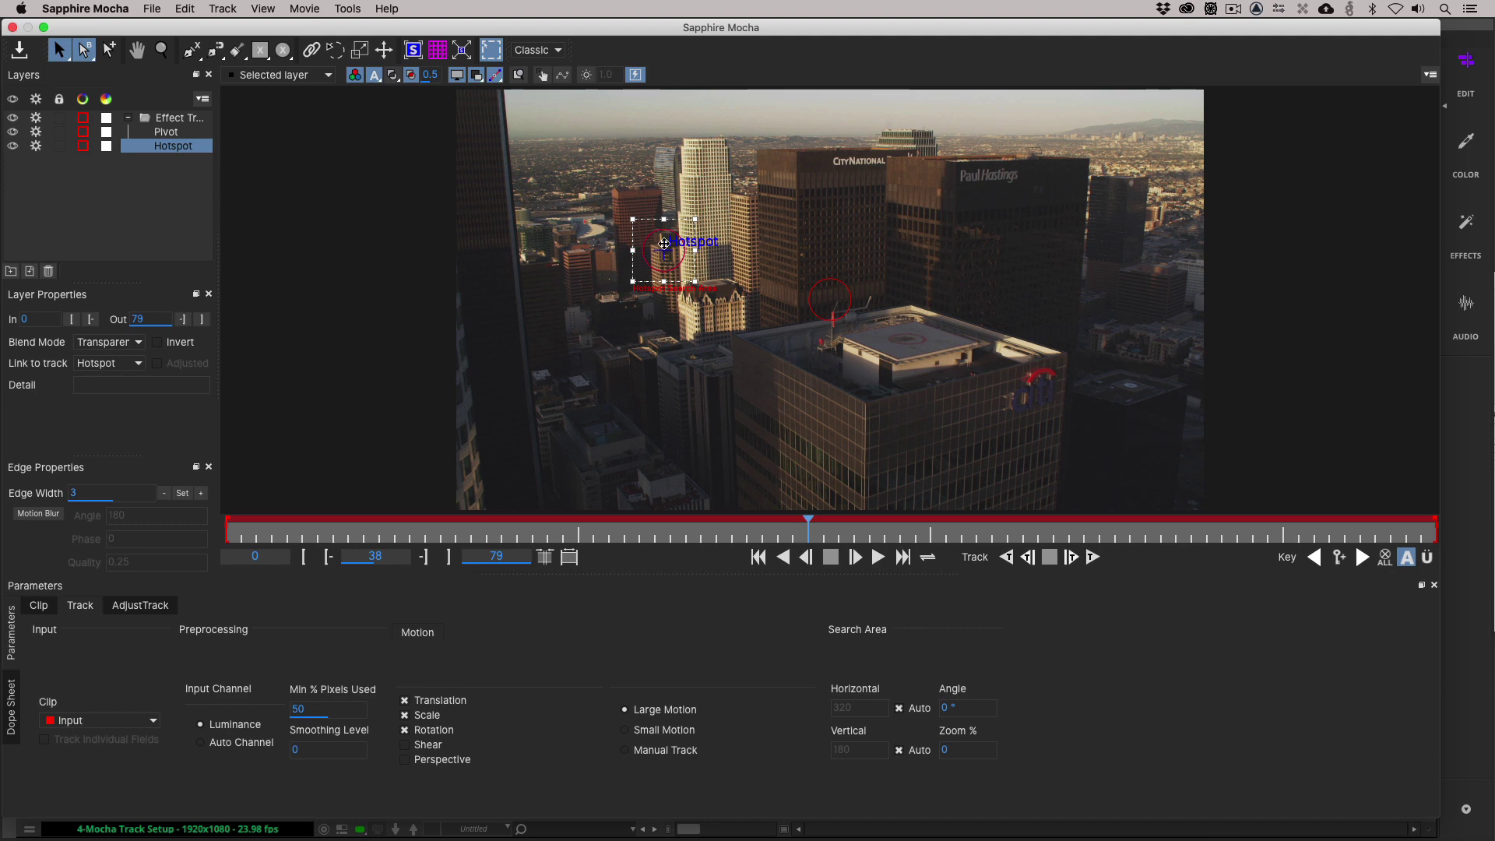
{"action": "left_click", "coordinate": [815, 327]}
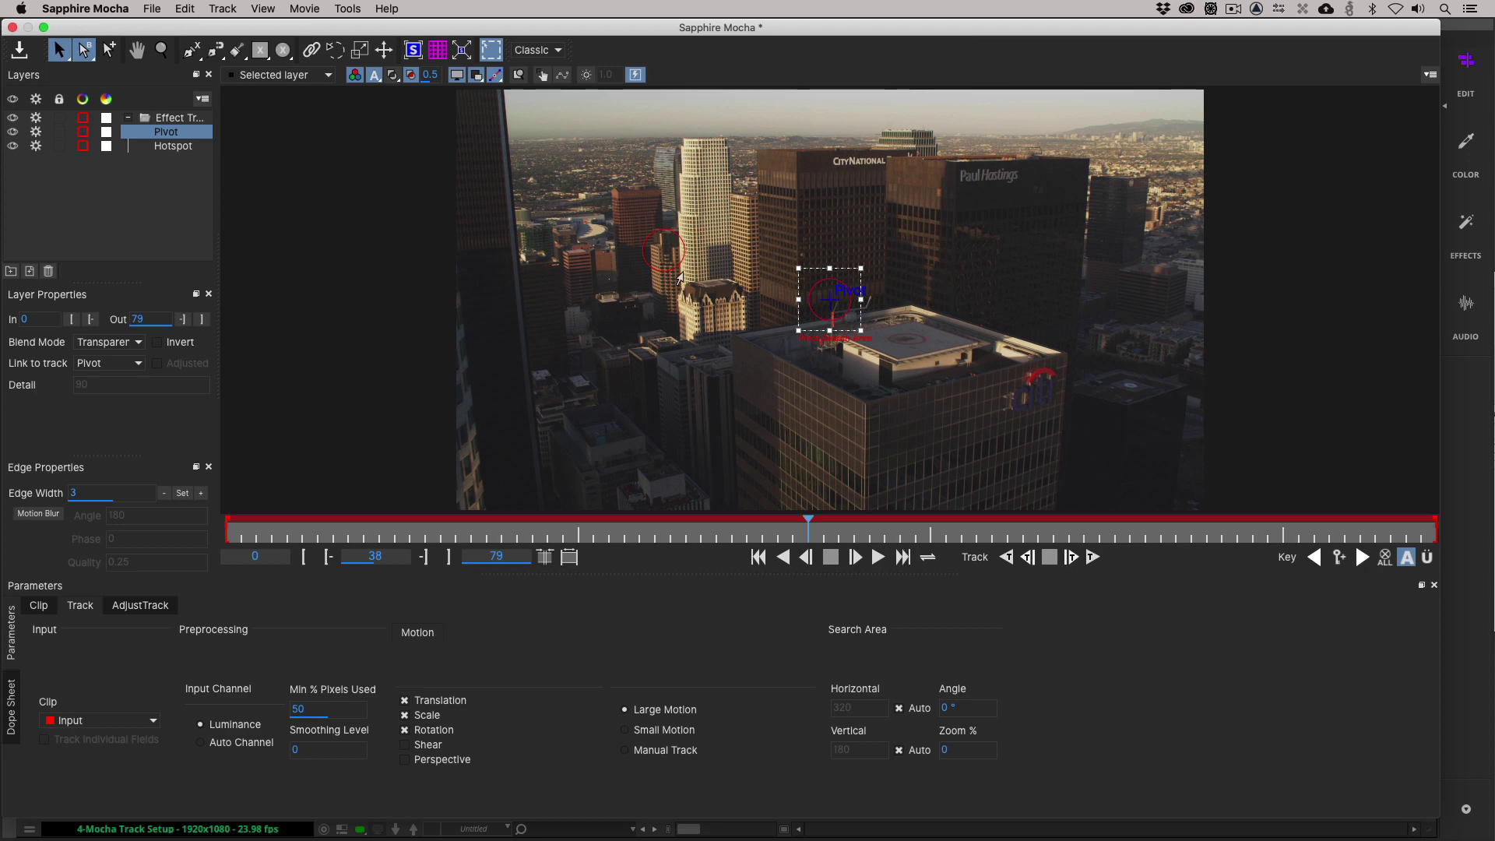
{"action": "left_click", "coordinate": [668, 271]}
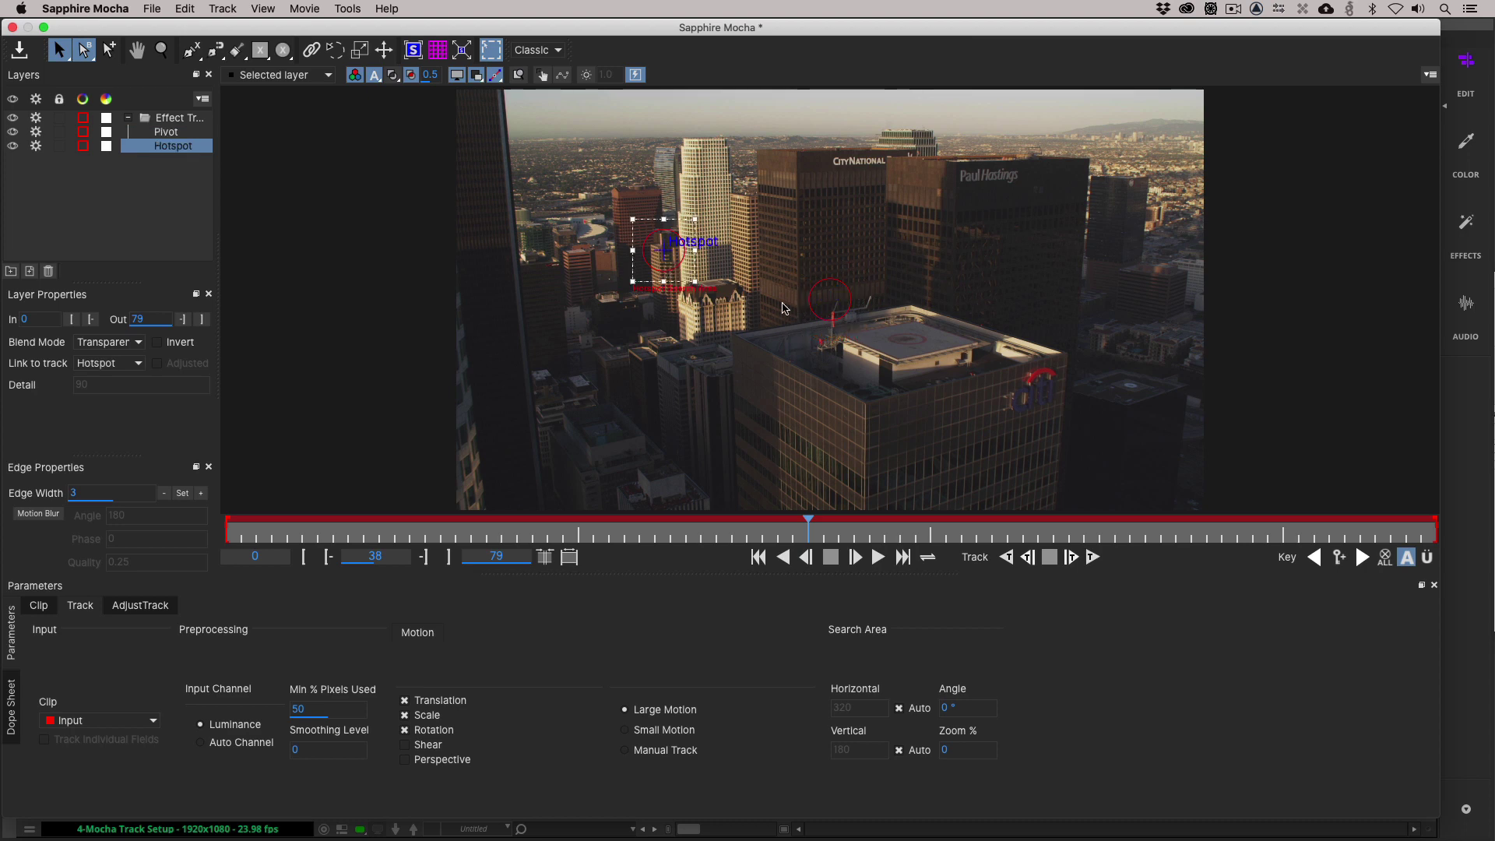
{"action": "left_click", "coordinate": [807, 311]}
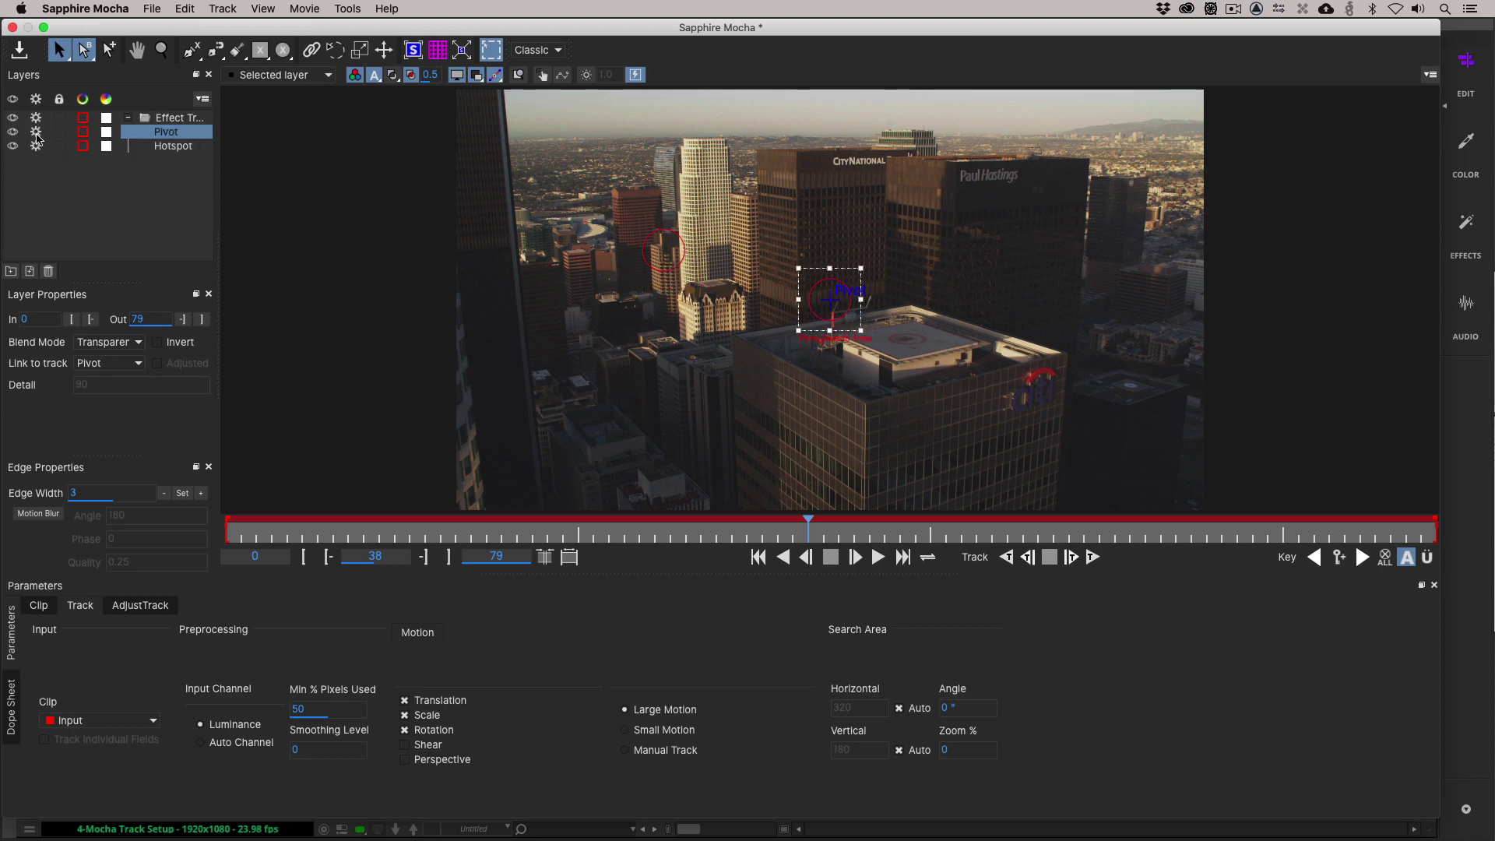
{"action": "left_click", "coordinate": [36, 132]}
{"action": "left_click", "coordinate": [12, 131]}
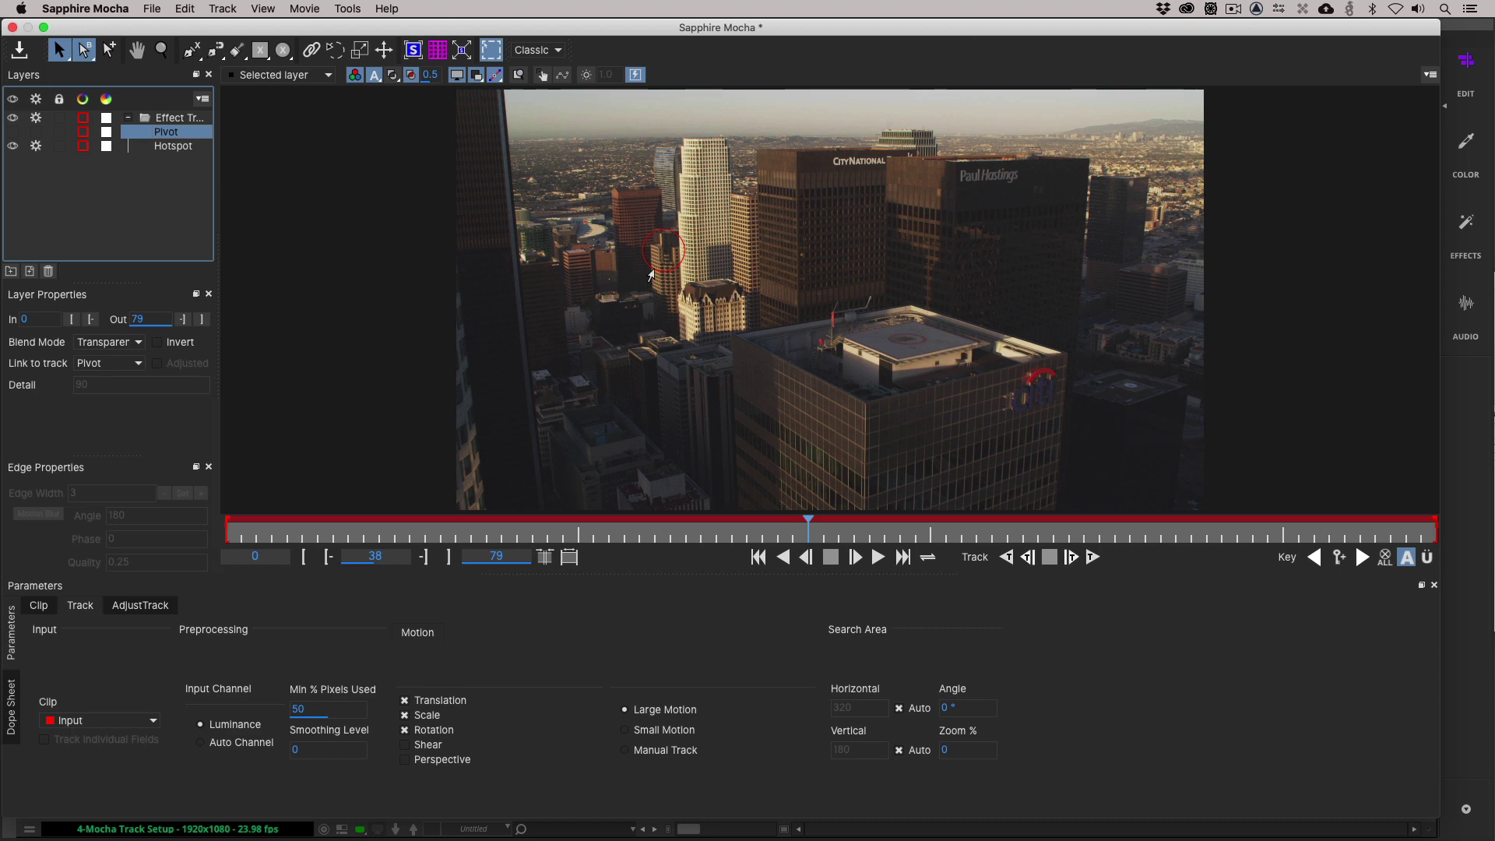
Fit the Hotspot tracking shape around the antennas on the near rooftop, try shifting the hotspot point toward them, and close Mocha
{"action": "left_click", "coordinate": [651, 274]}
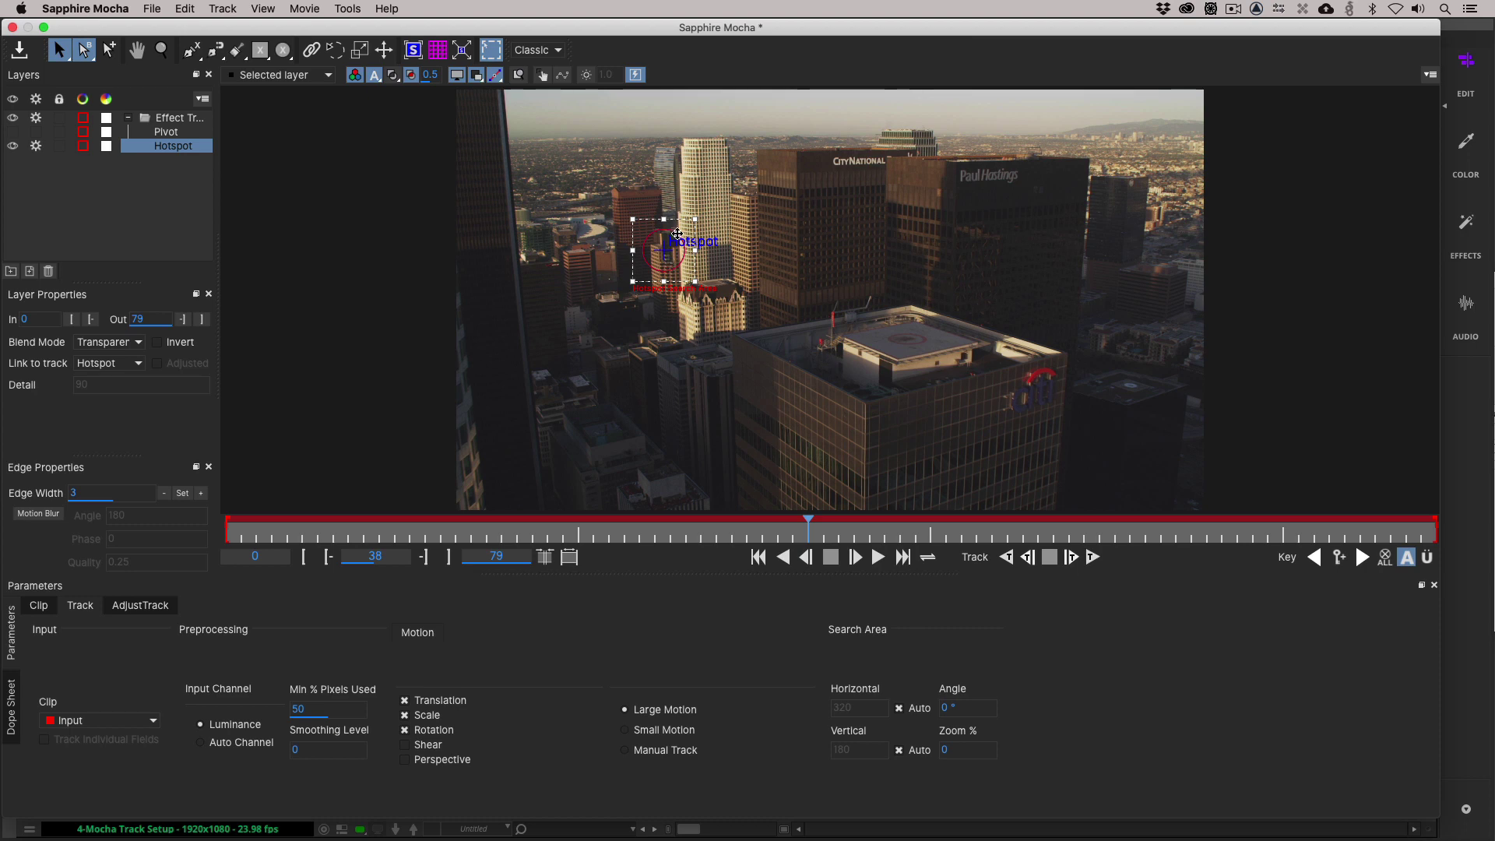
{"action": "left_click_drag", "start_coordinate": [677, 236], "coordinate": [850, 305]}
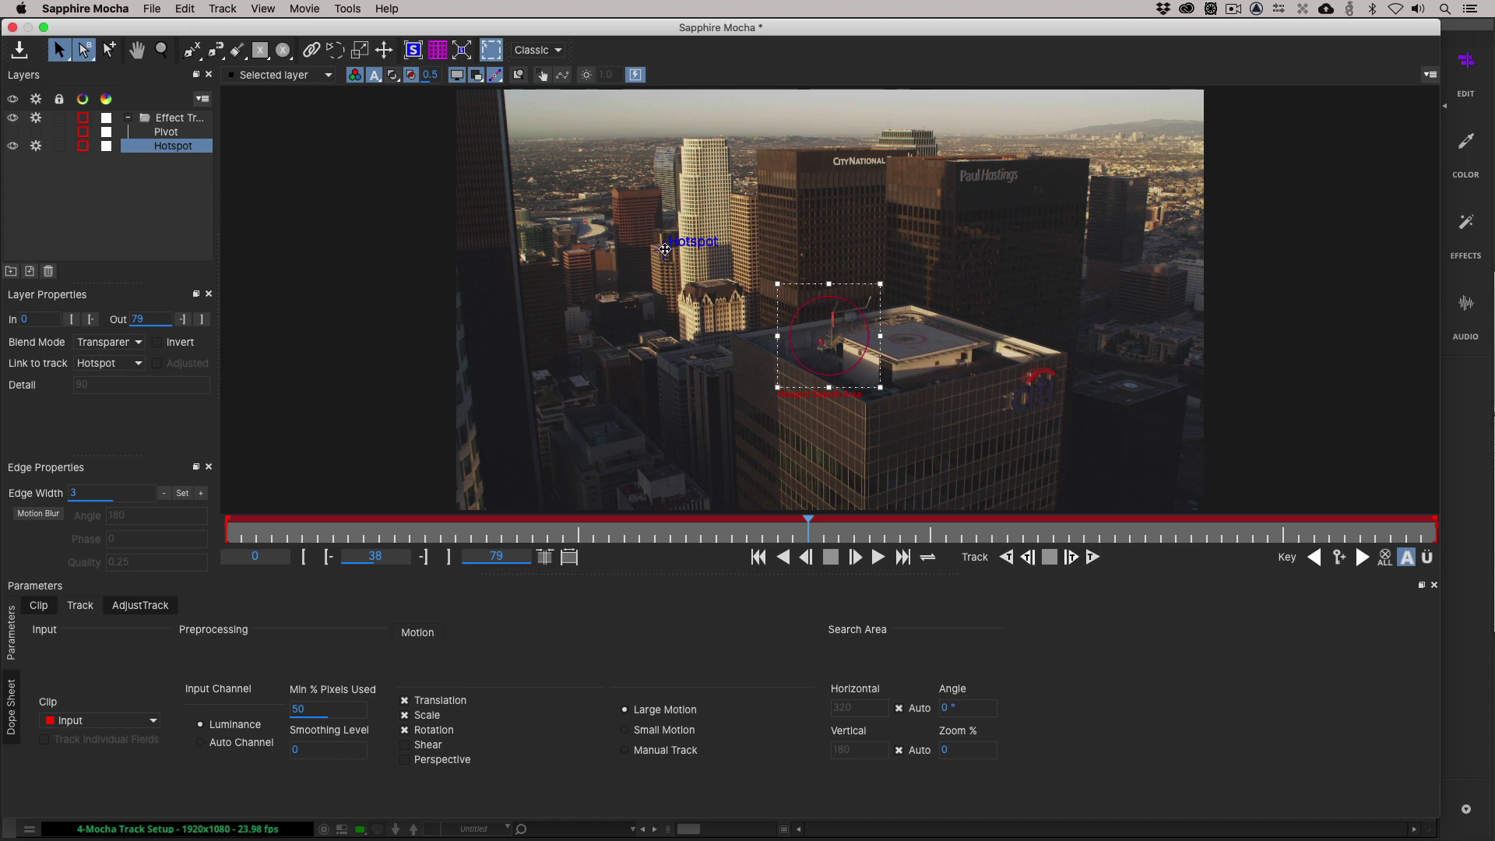
{"action": "left_click_drag", "start_coordinate": [664, 250], "coordinate": [791, 322]}
{"action": "key", "text": "cmd+z"}
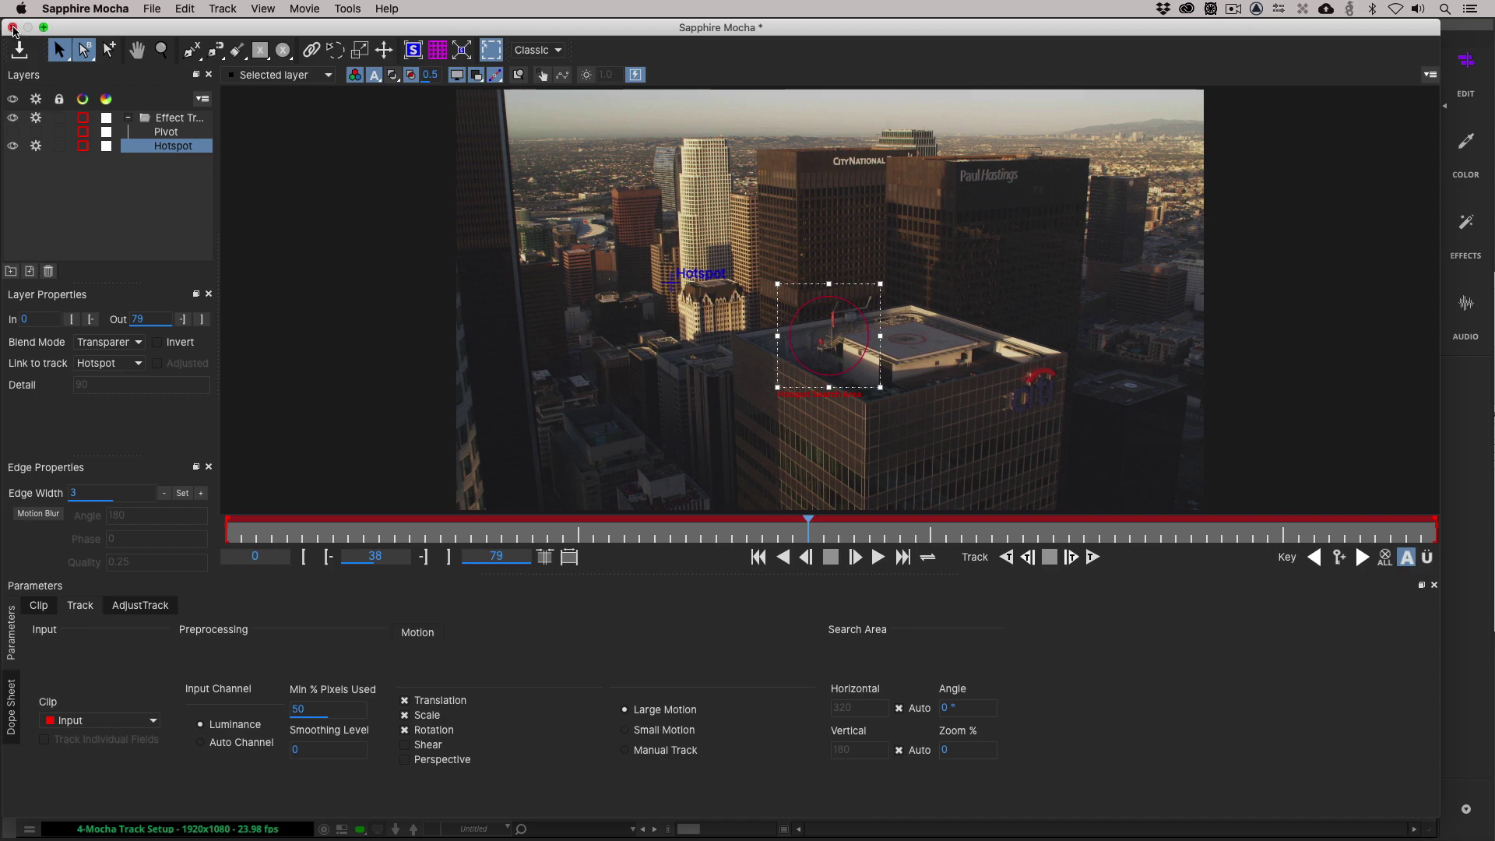
{"action": "left_click", "coordinate": [13, 27]}
{"action": "left_click", "coordinate": [774, 118]}
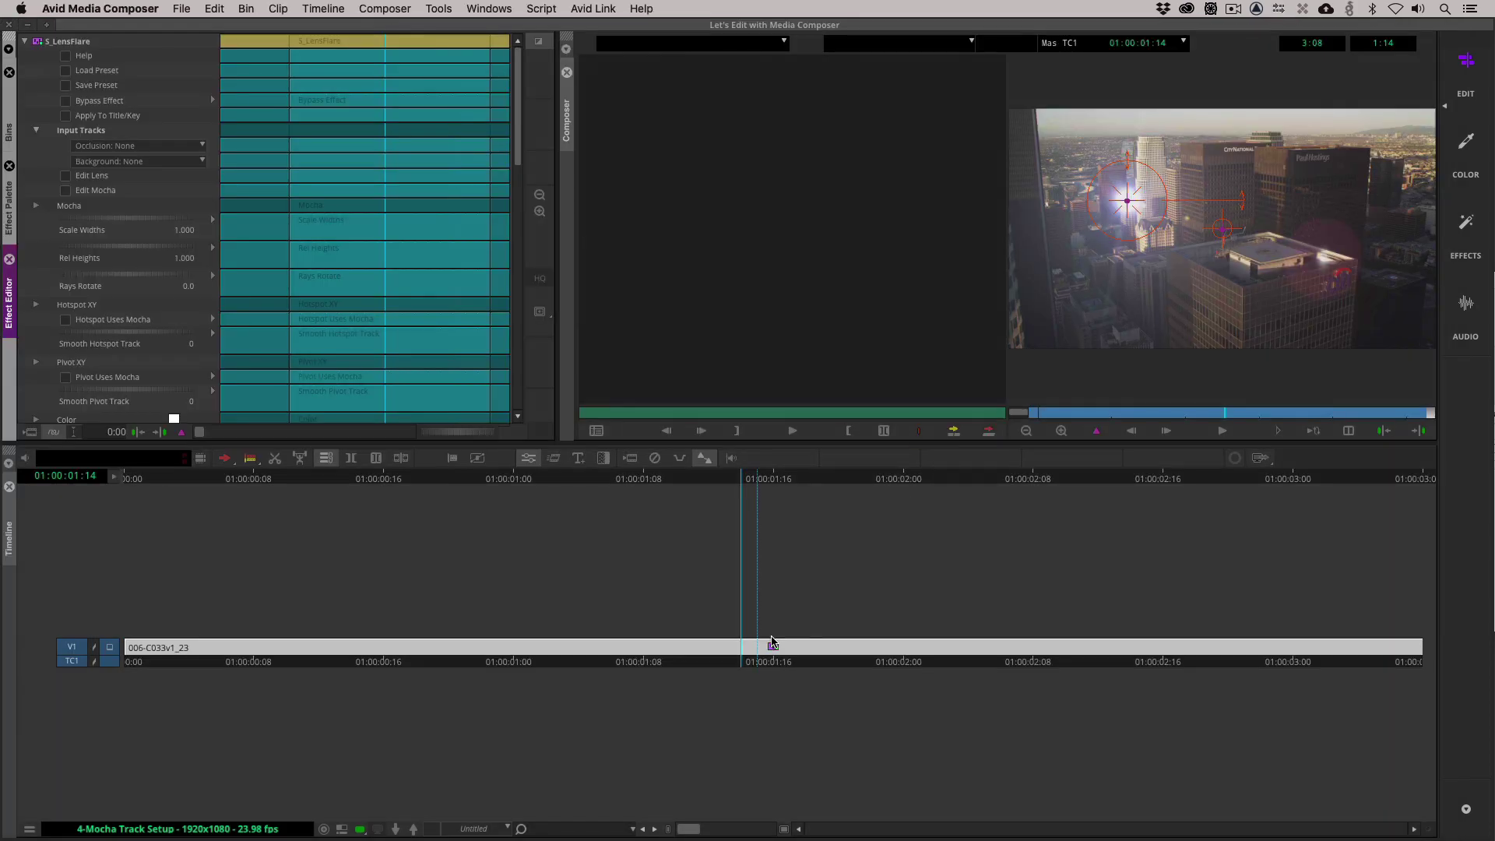
Replace the clip's lens flare with the saved S_LensFlare_Tracked effect from the bin and park the playhead mid-clip
{"action": "left_click", "coordinate": [766, 652]}
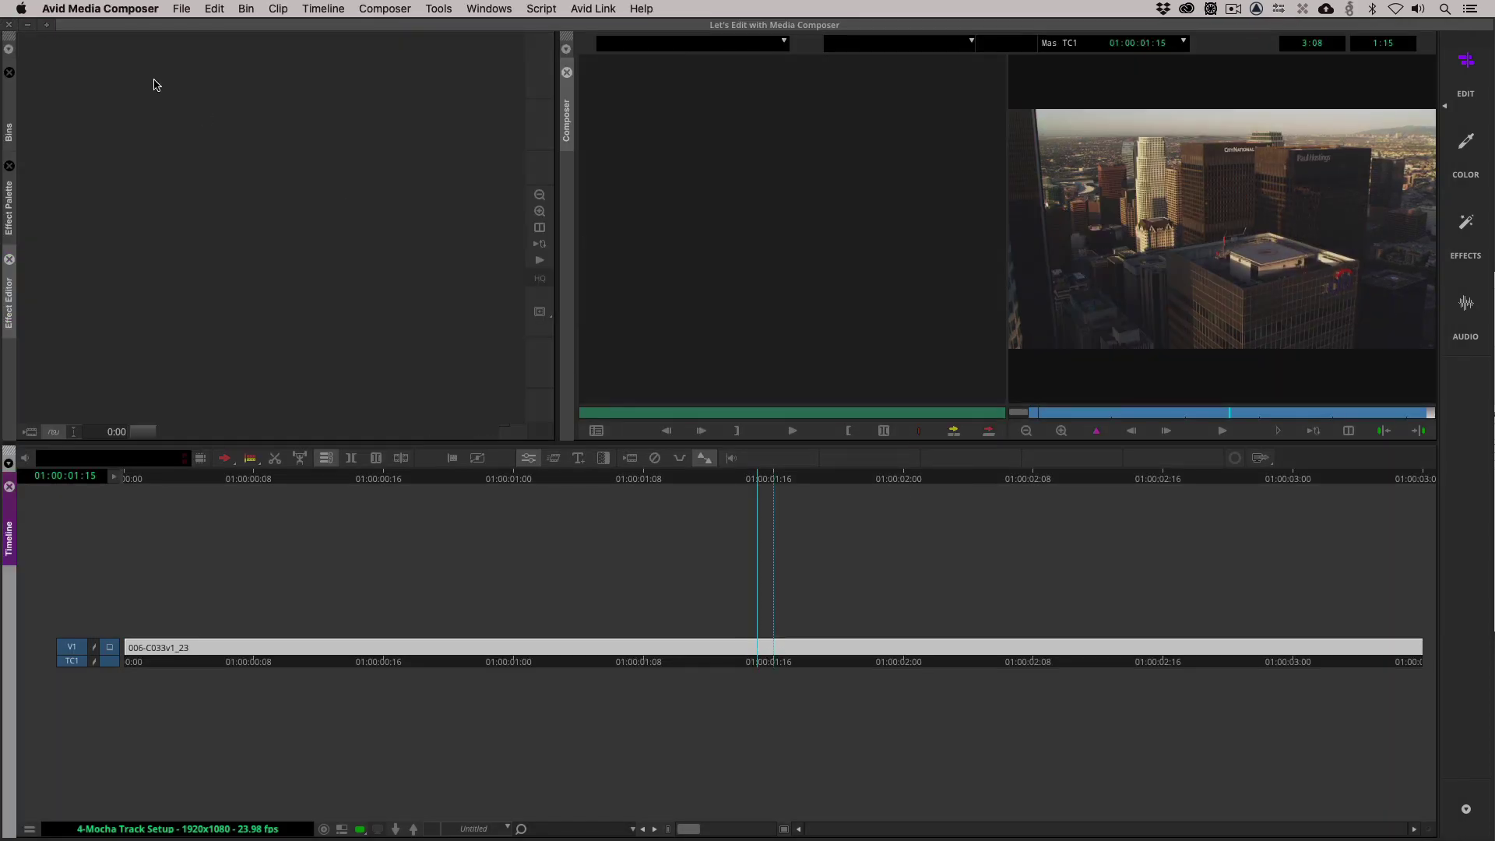
{"action": "left_click", "coordinate": [8, 132]}
{"action": "left_click_drag", "start_coordinate": [226, 90], "coordinate": [717, 652]}
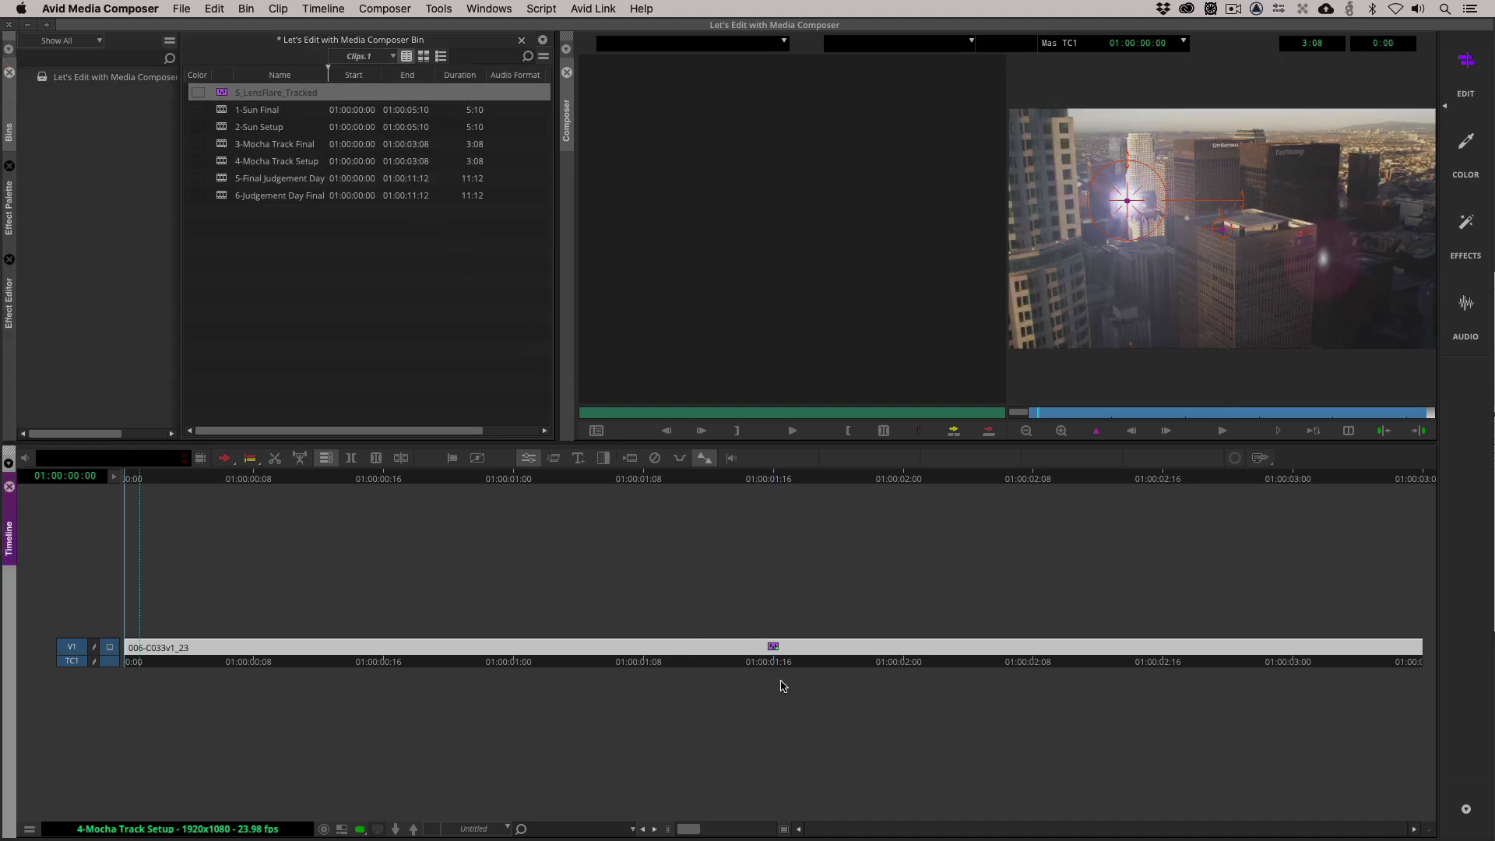
{"action": "left_click", "coordinate": [785, 648]}
{"action": "left_click", "coordinate": [749, 655]}
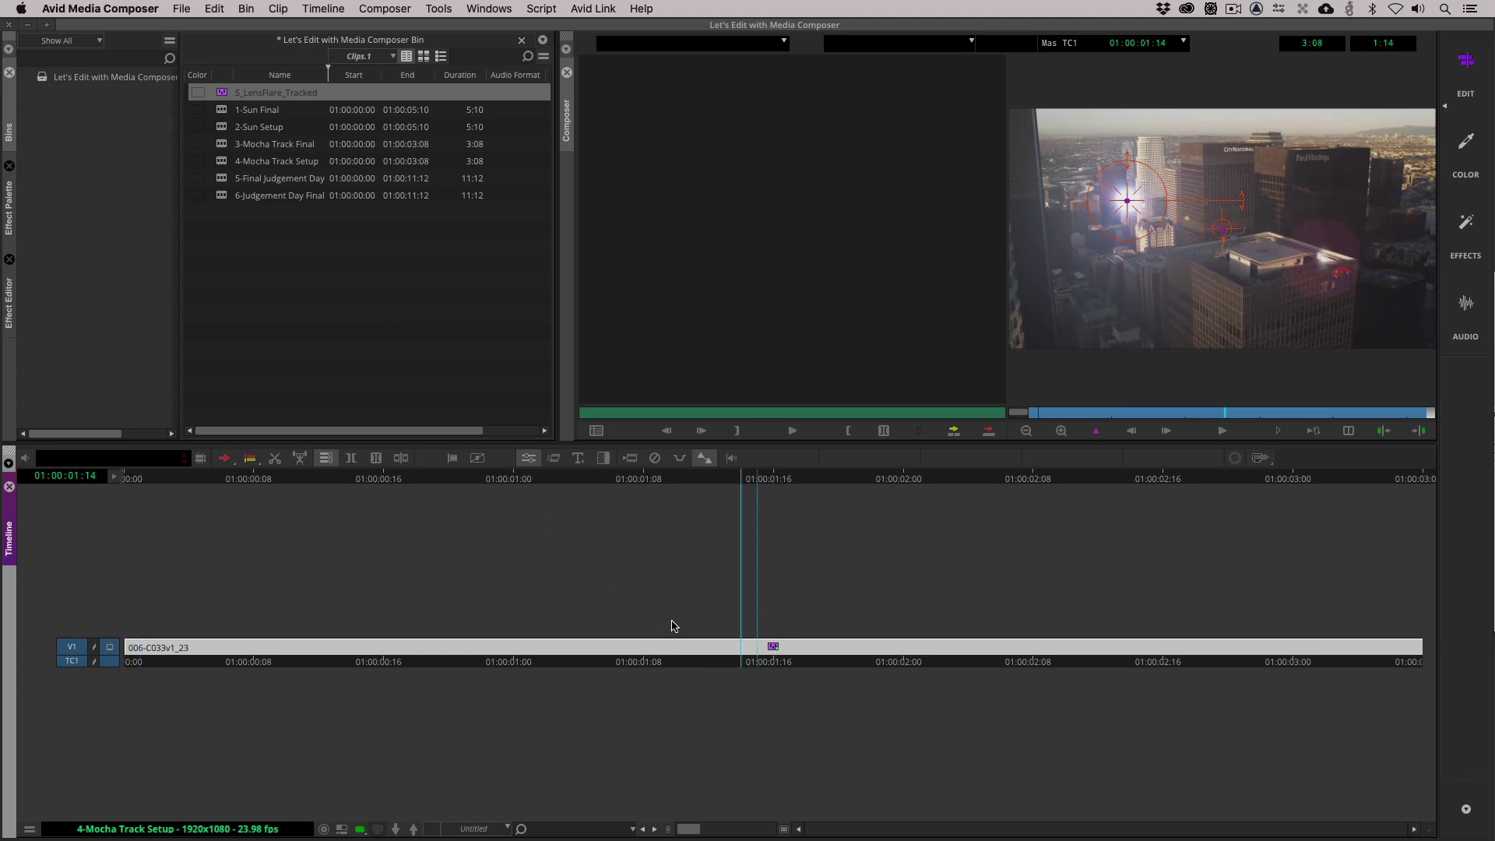
{"action": "left_click", "coordinate": [744, 654]}
Reopen Mocha from the tracked flare and scrub back to frame 0 to check how the Hotspot track follows the rooftop
{"action": "left_click", "coordinate": [65, 190]}
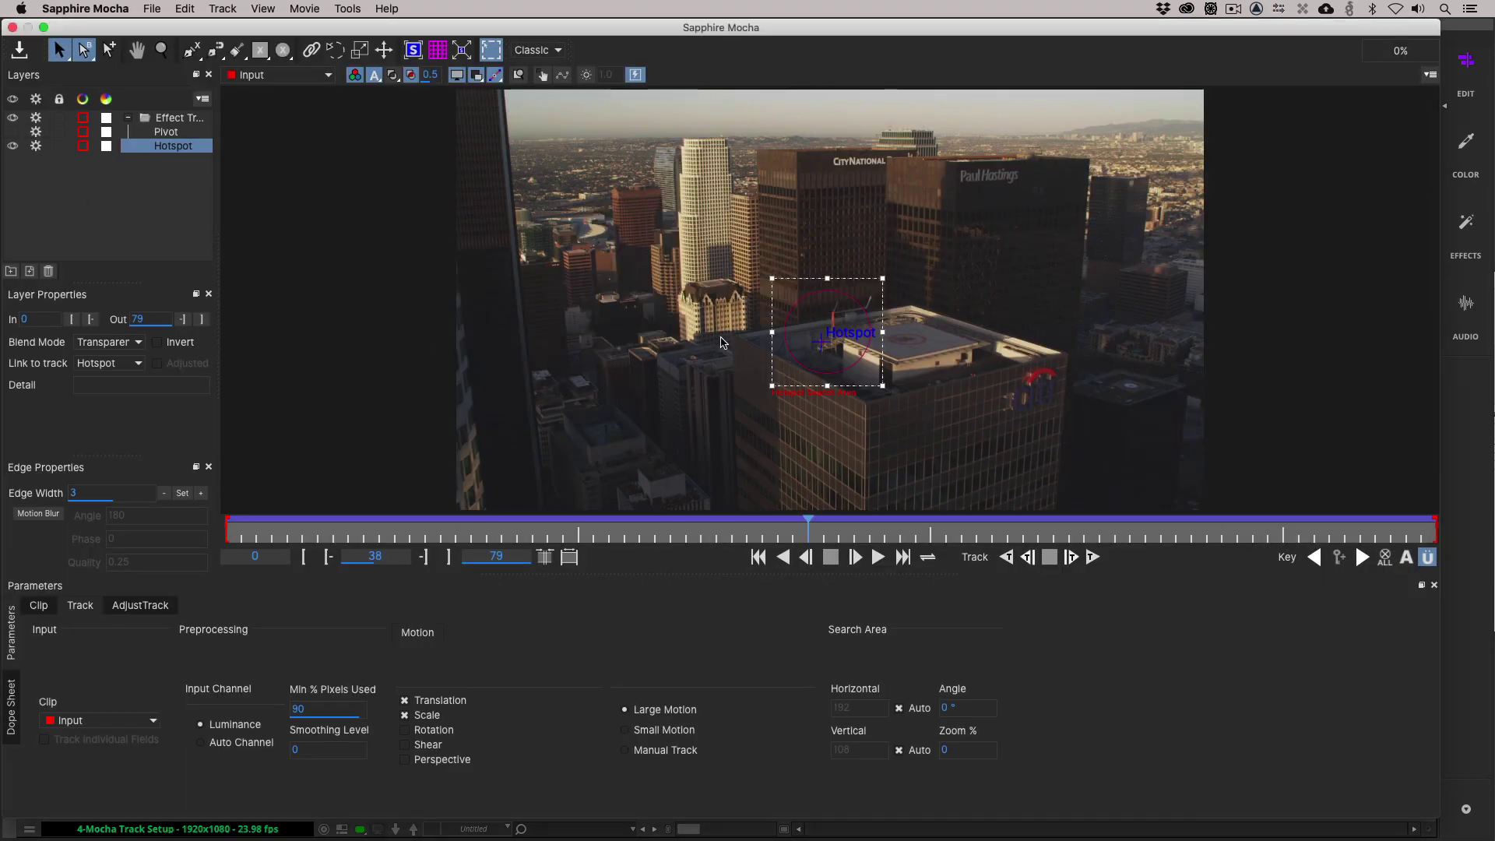
{"action": "left_click", "coordinate": [531, 539]}
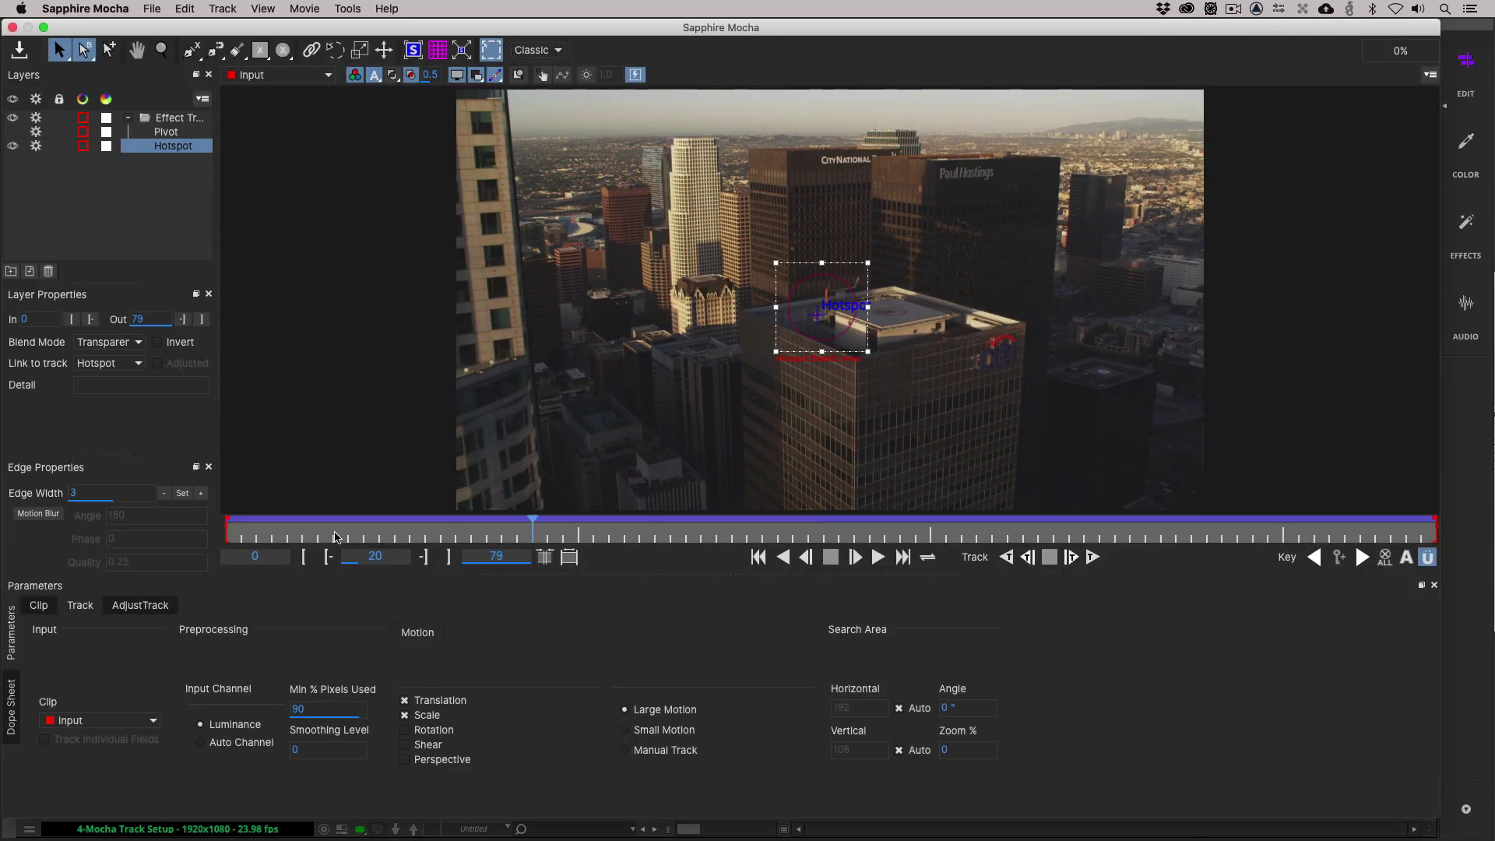
{"action": "left_click", "coordinate": [410, 537]}
{"action": "left_click_drag", "start_coordinate": [344, 534], "coordinate": [226, 517]}
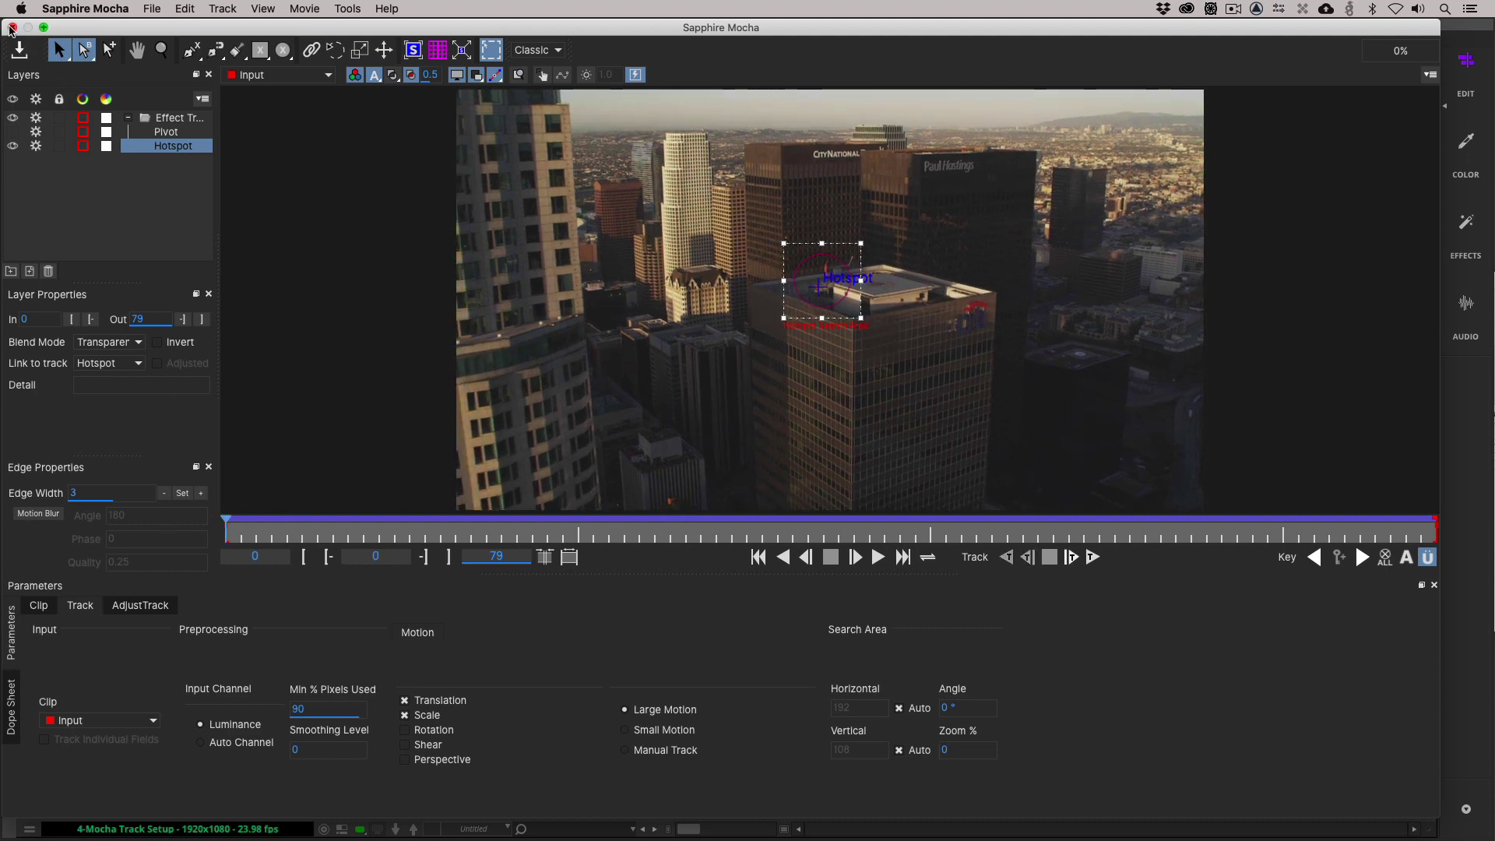
Close Mocha, return to the clip's first frame, and load the Car Rear Light preset into the lens flare
{"action": "left_click", "coordinate": [11, 28]}
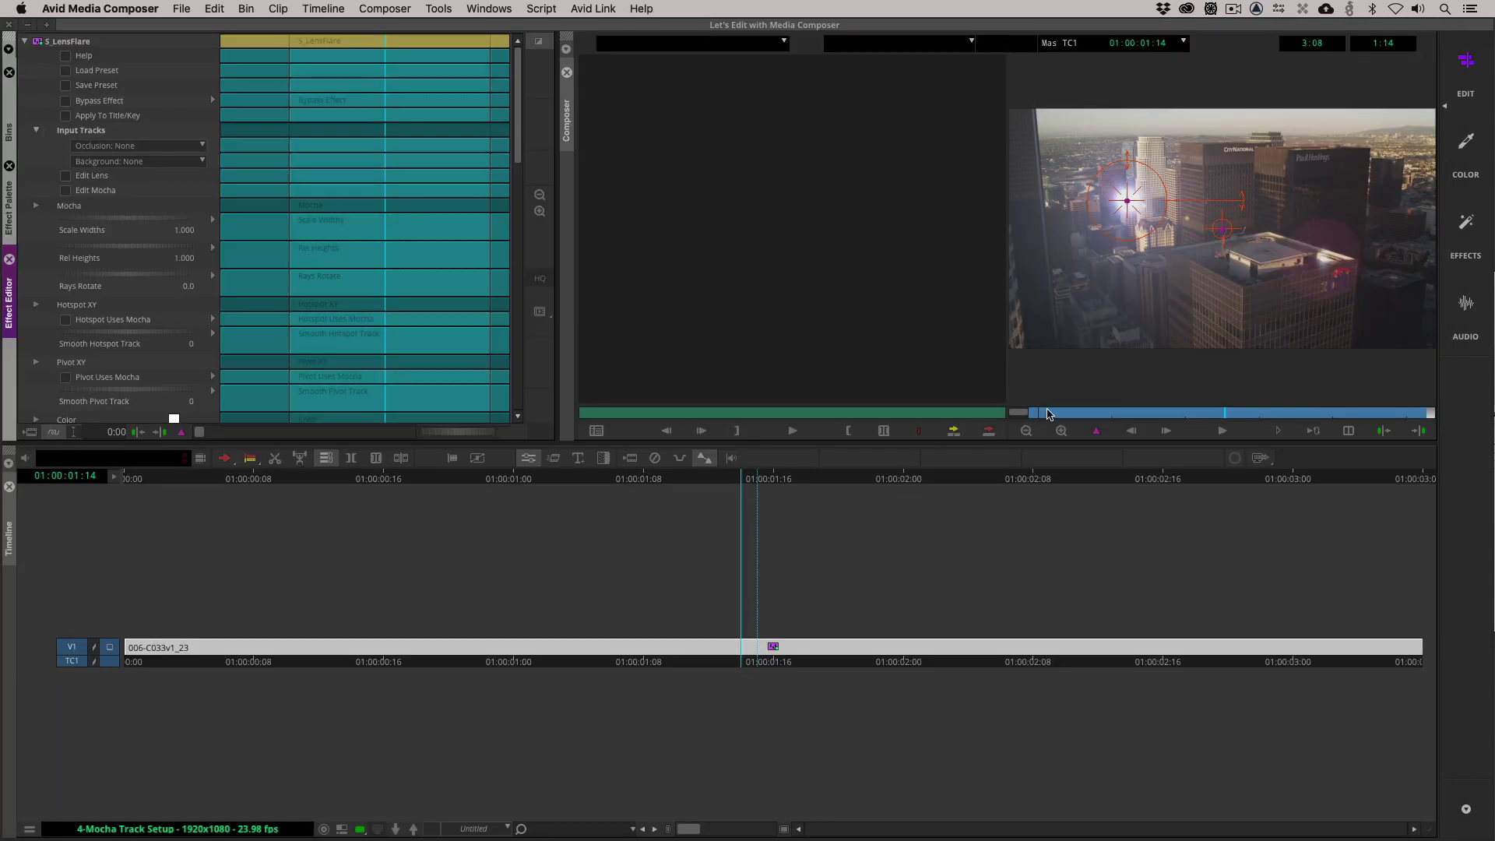
{"action": "left_click_drag", "start_coordinate": [1048, 418], "coordinate": [1011, 428]}
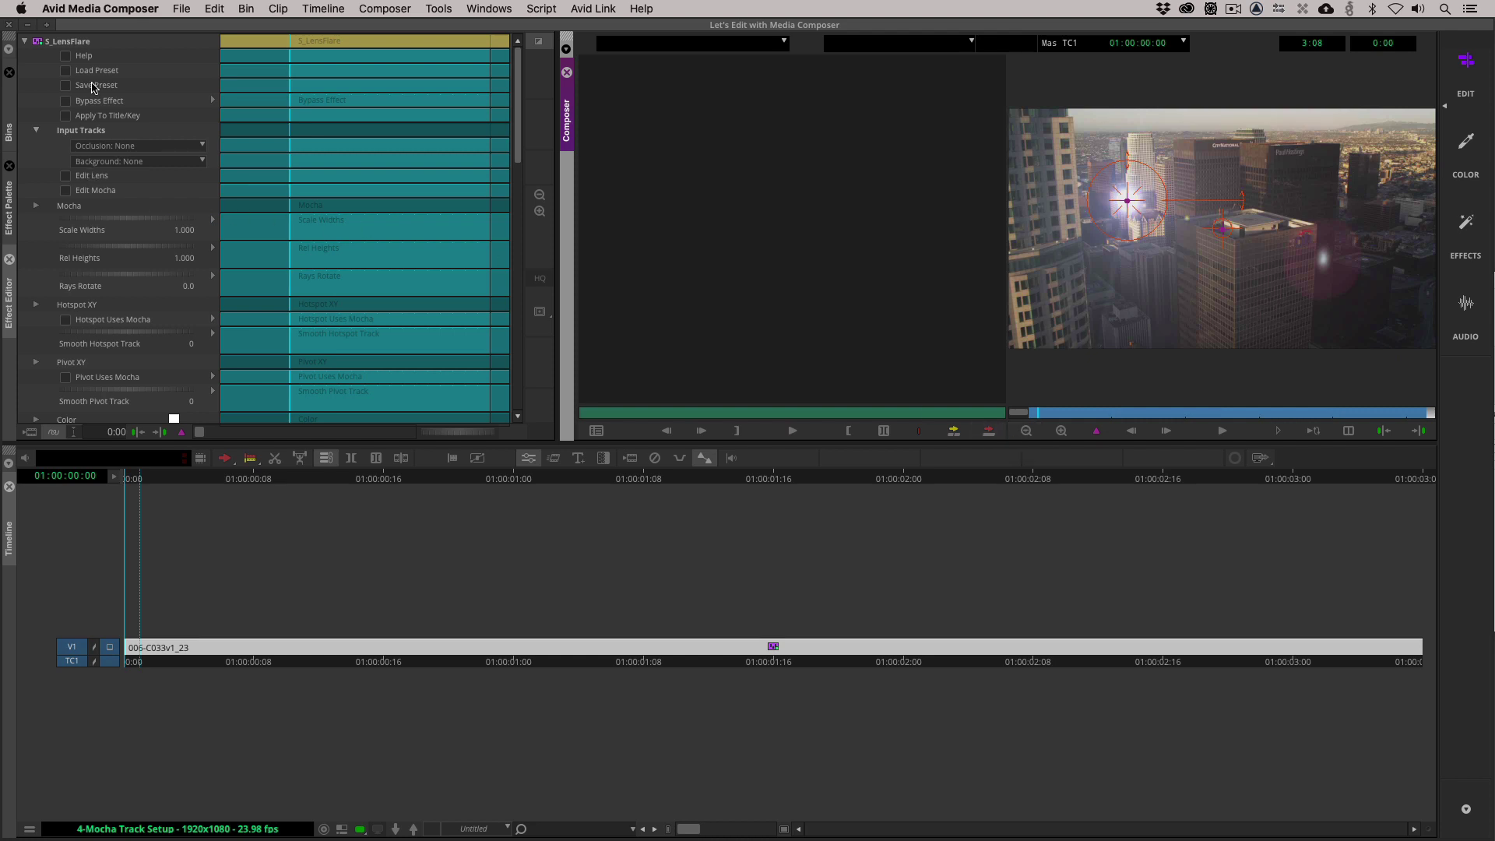
{"action": "left_click", "coordinate": [91, 73]}
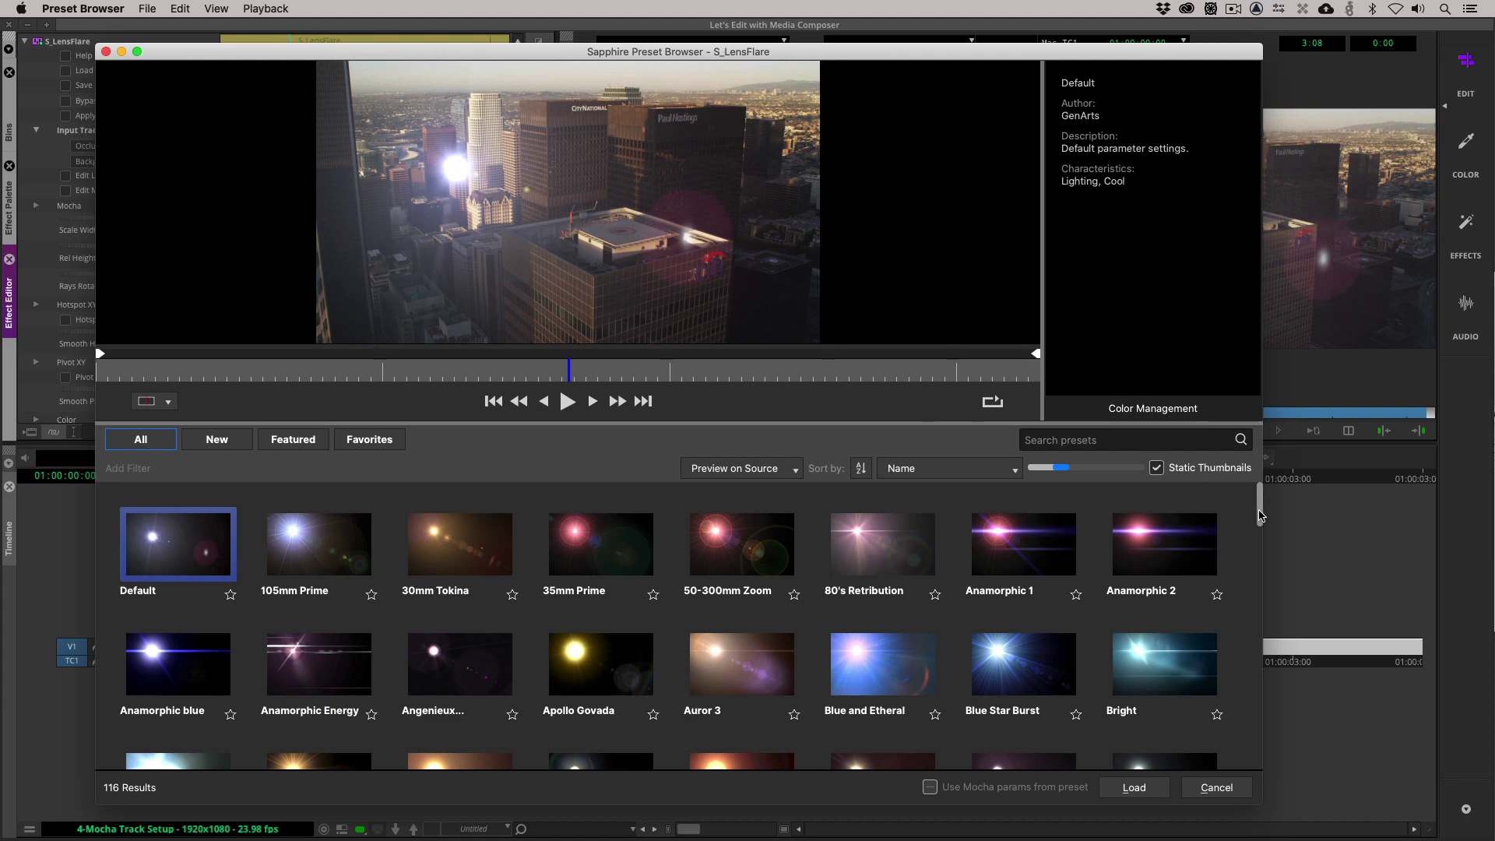
{"action": "left_click_drag", "start_coordinate": [1261, 516], "coordinate": [1256, 559]}
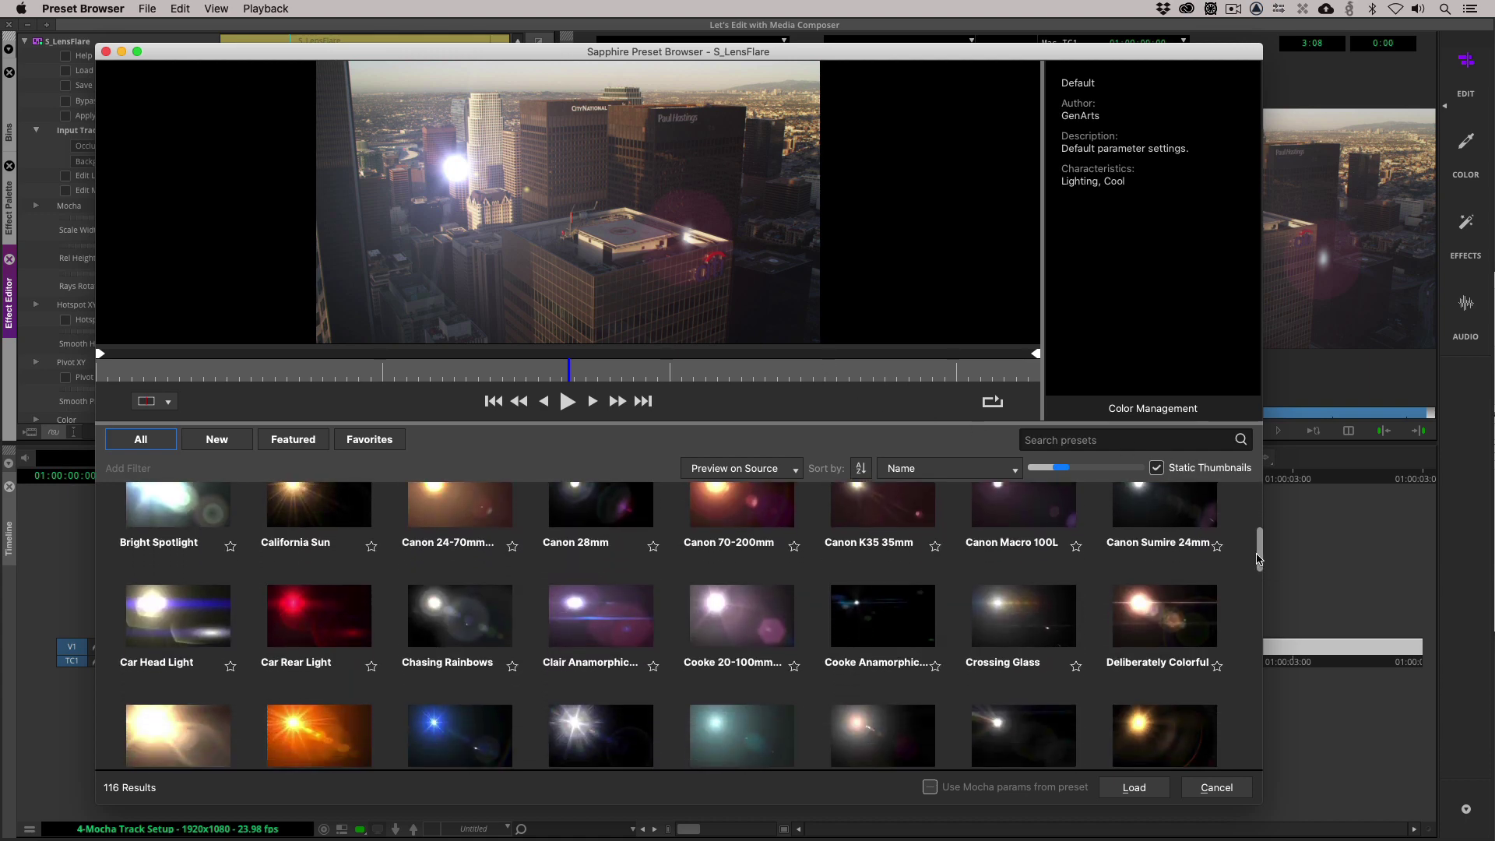
{"action": "left_click", "coordinate": [339, 608]}
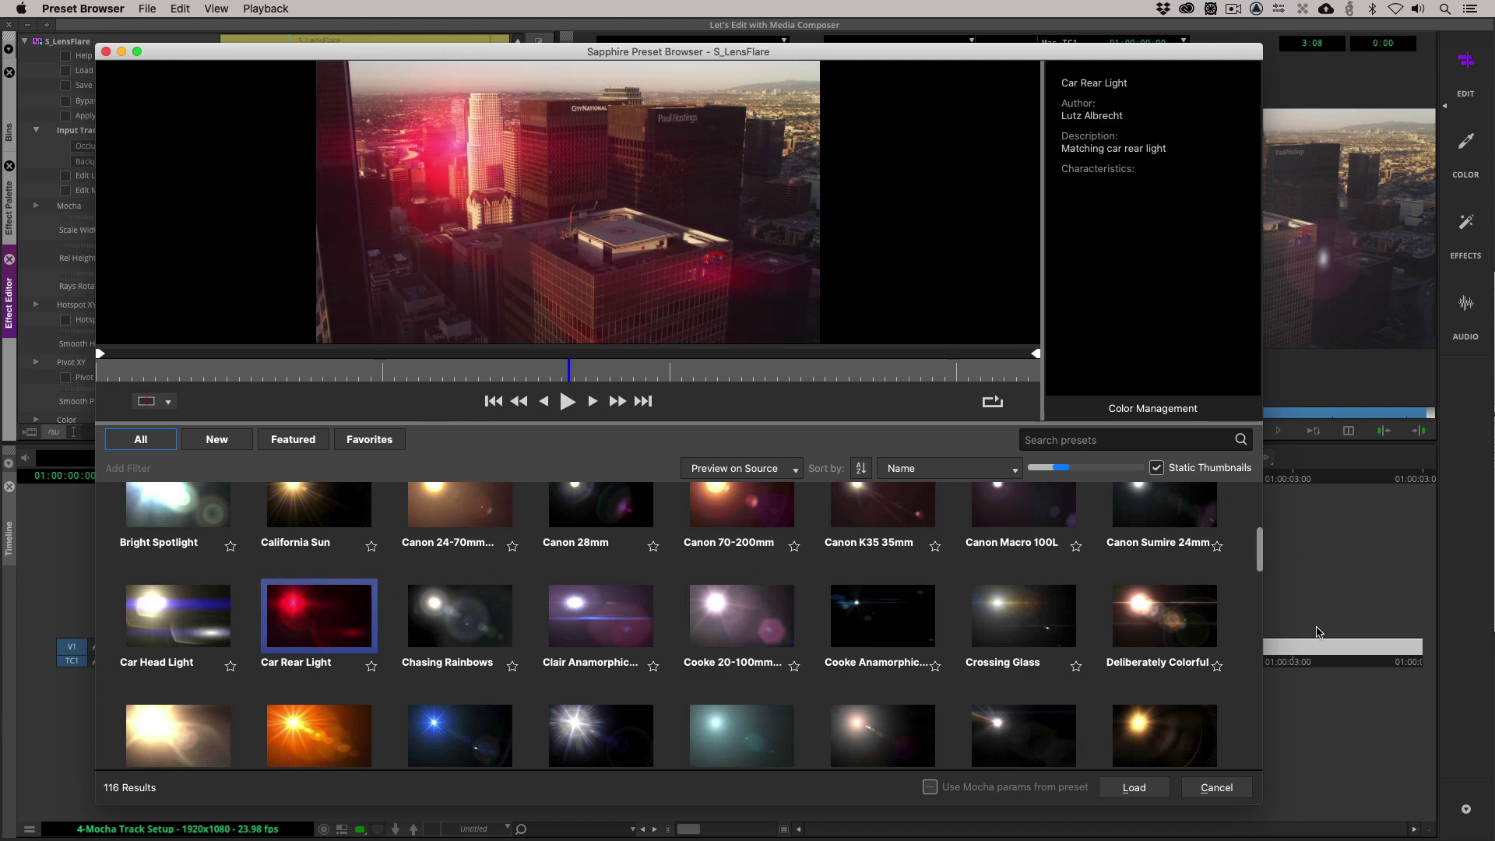
{"action": "left_click", "coordinate": [1142, 785]}
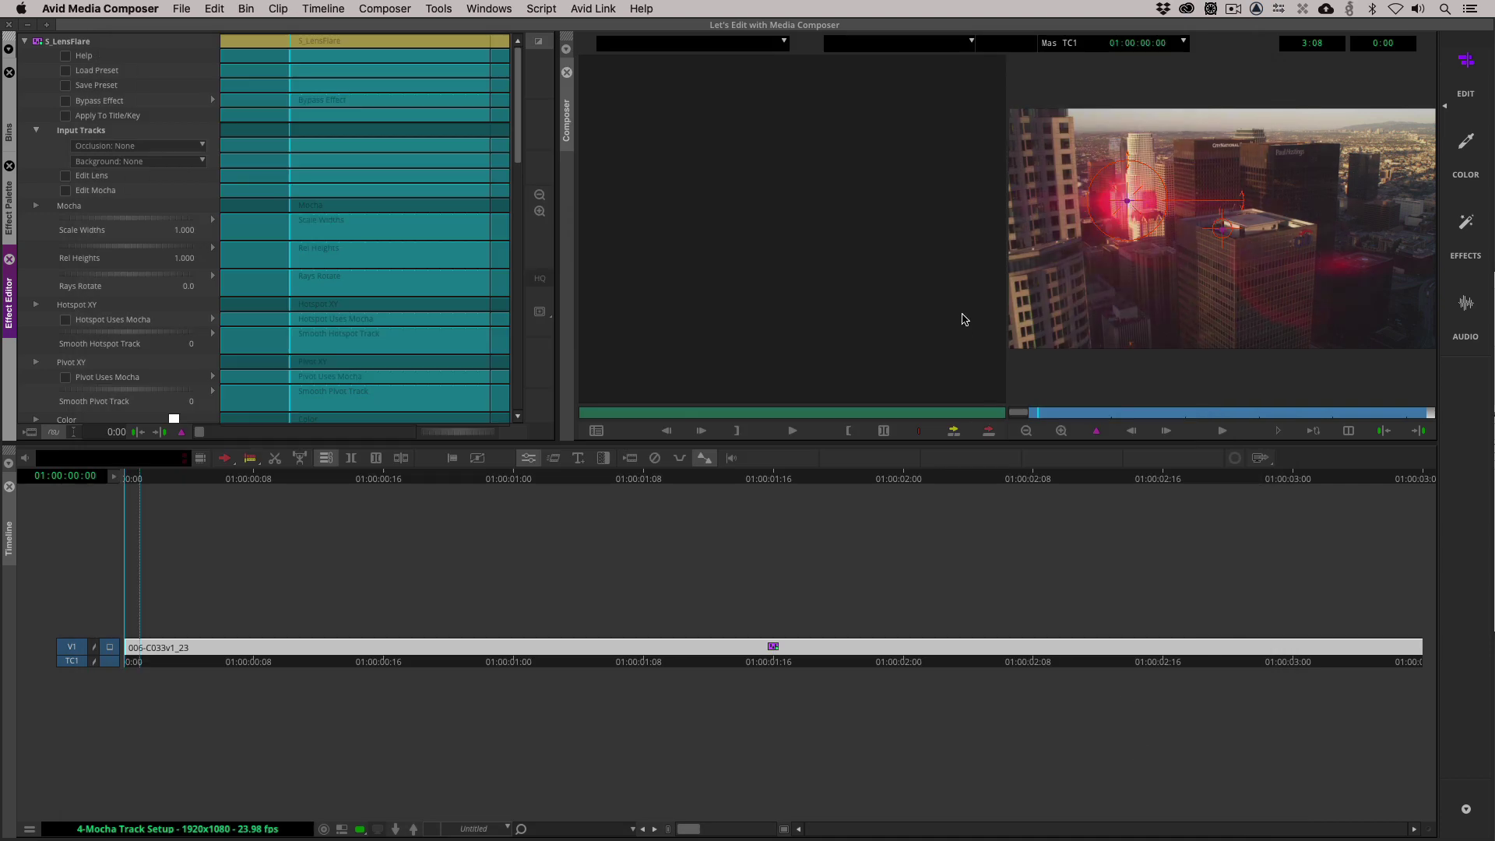
Make the flare's hotspot use the Mocha track, leave effect mode, and scrub back to the clip's start to check it
{"action": "left_click", "coordinate": [66, 320]}
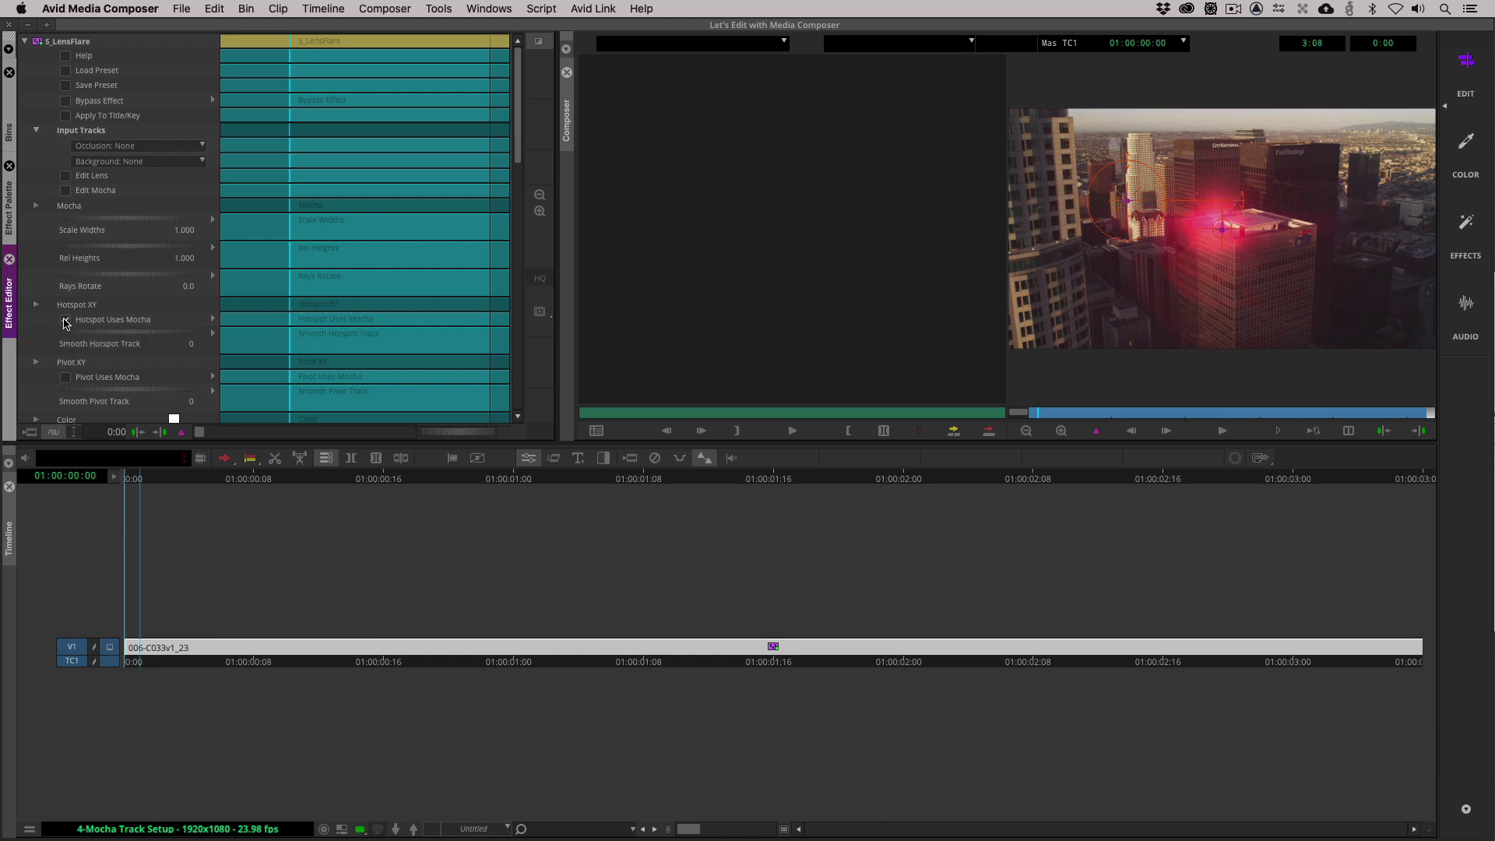
{"action": "left_click", "coordinate": [1058, 413]}
{"action": "left_click", "coordinate": [1050, 414]}
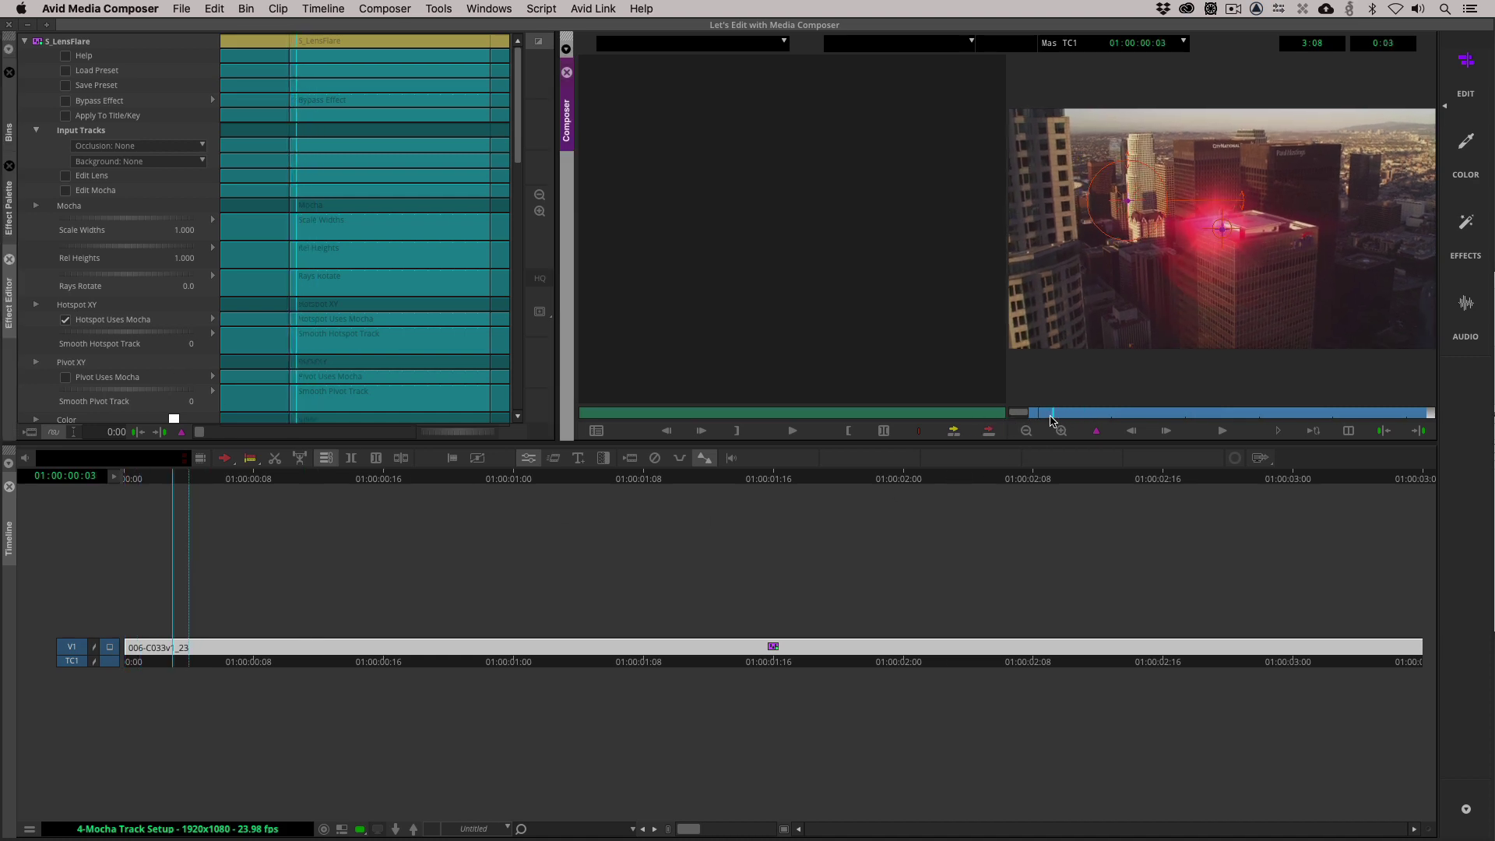
{"action": "key", "text": "Escape"}
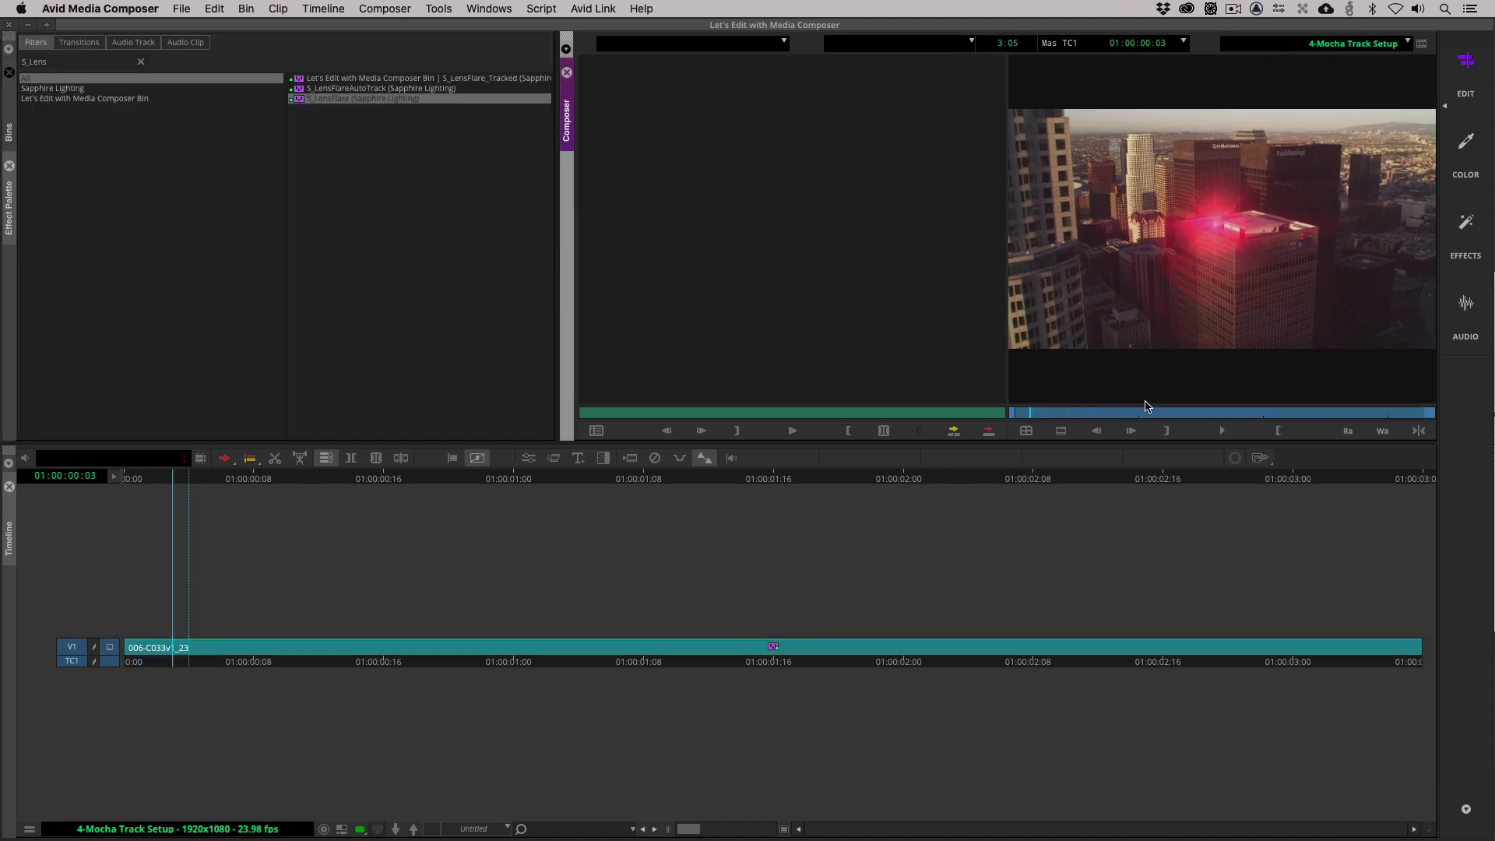
{"action": "left_click_drag", "start_coordinate": [1103, 414], "coordinate": [957, 434]}
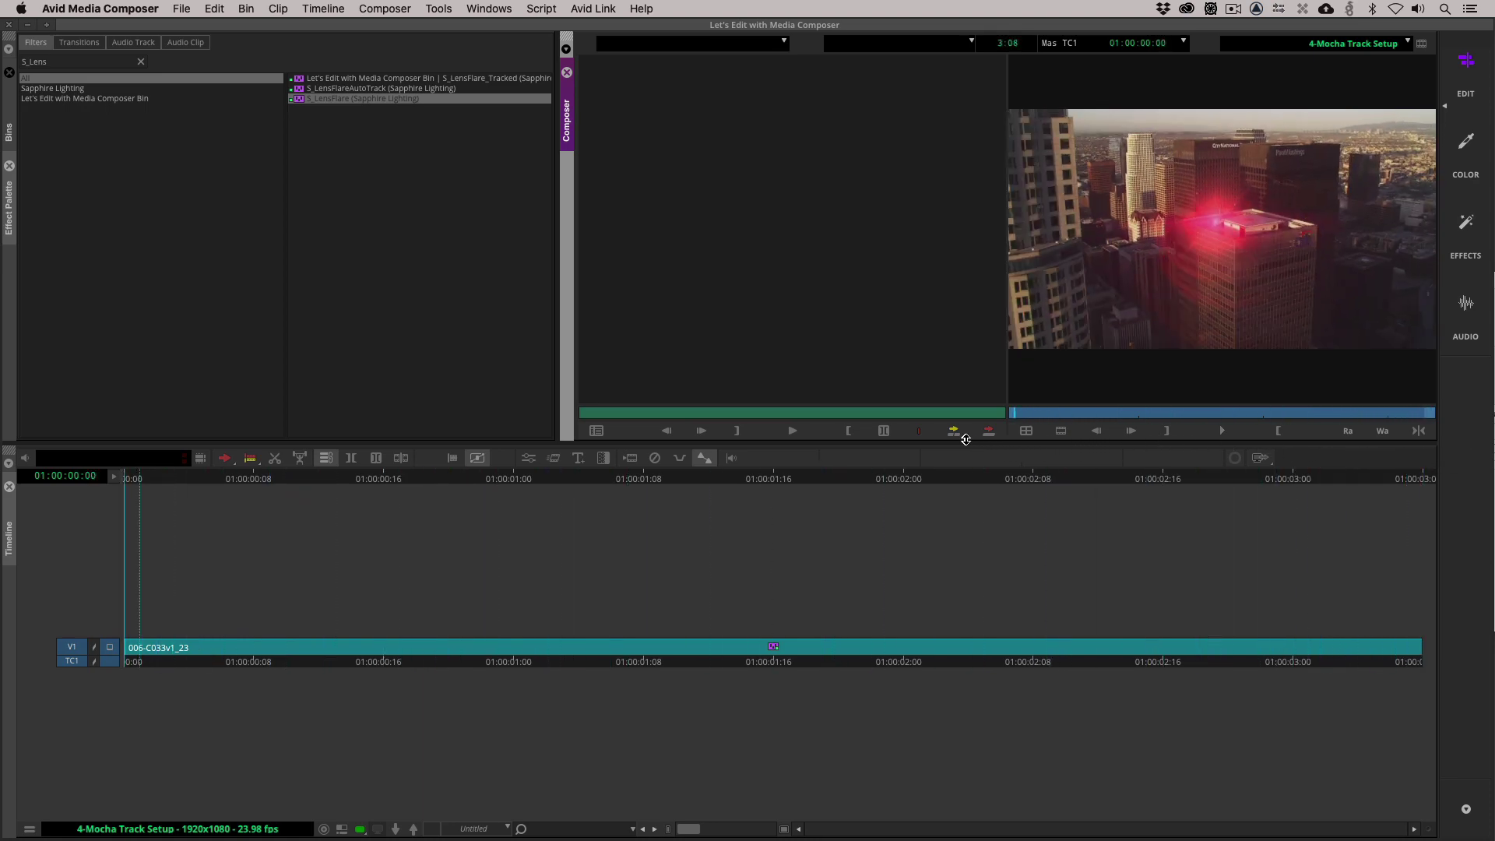
Open the 5-Final Judgement Day sequence from the bin and scrub through it to view the finished title flare
{"action": "left_click", "coordinate": [10, 132]}
{"action": "left_click", "coordinate": [288, 248]}
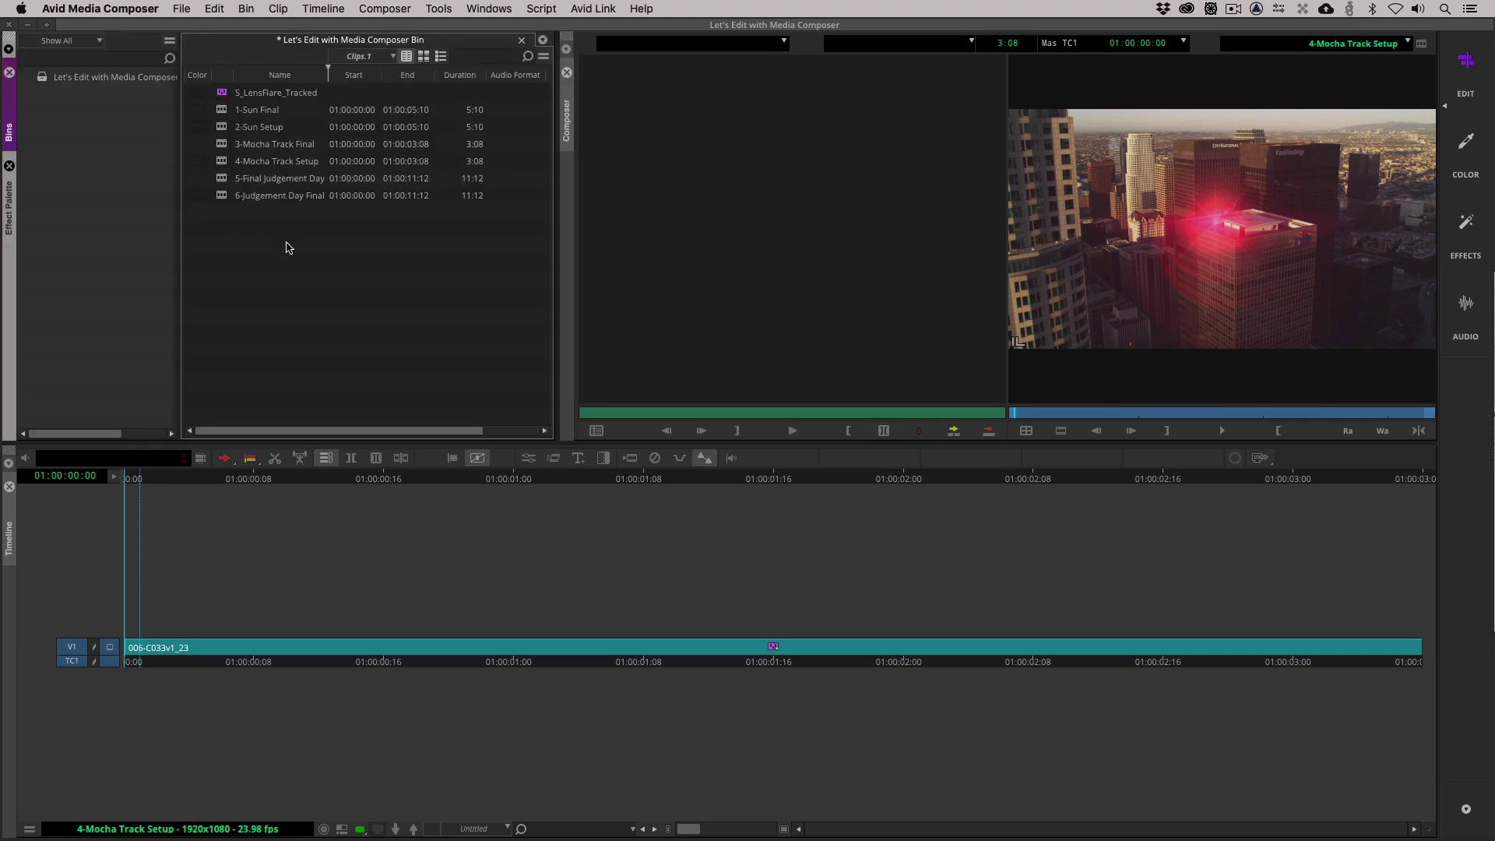
{"action": "double_click", "coordinate": [221, 178]}
{"action": "left_click_drag", "start_coordinate": [600, 576], "coordinate": [948, 667]}
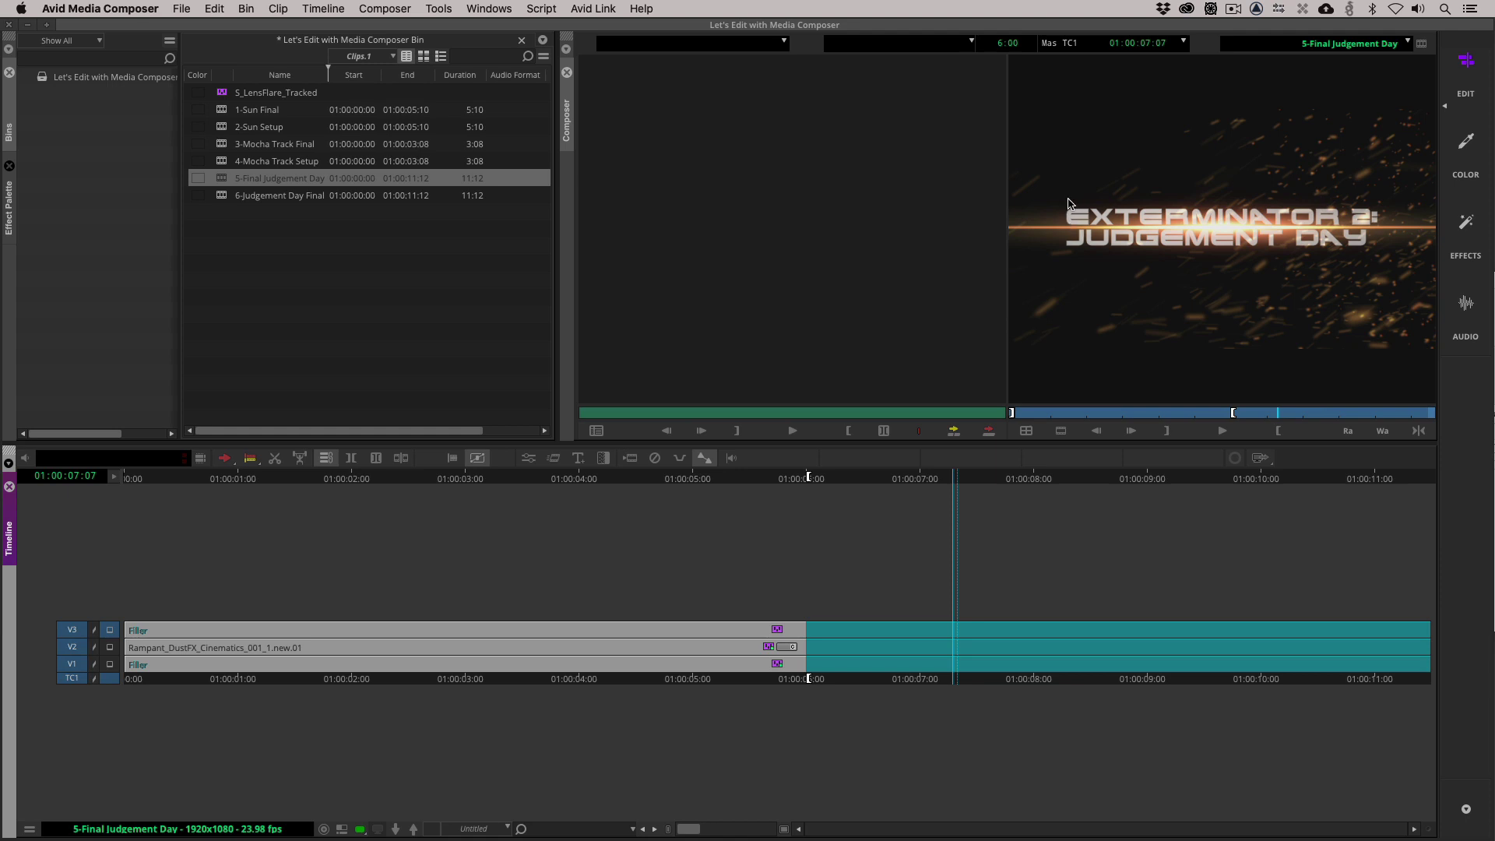
Open the 6-Judgement Day Final sequence and apply S_LensFlare to the V3 filler, opening its parameters with the playhead at 01:00:05:19
{"action": "double_click", "coordinate": [220, 195]}
{"action": "left_click", "coordinate": [749, 561]}
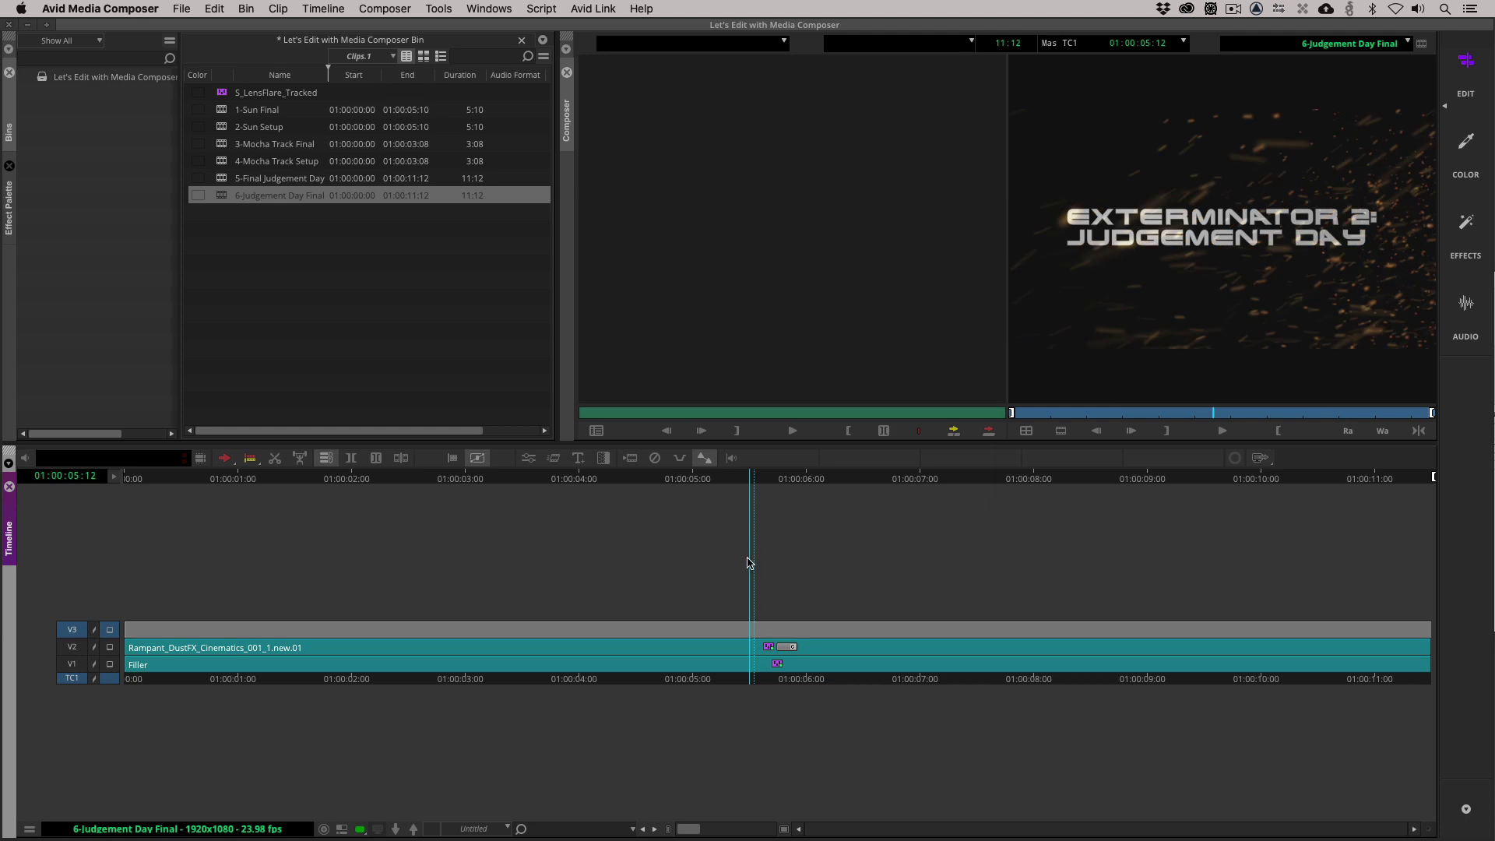
{"action": "key", "text": "super+8"}
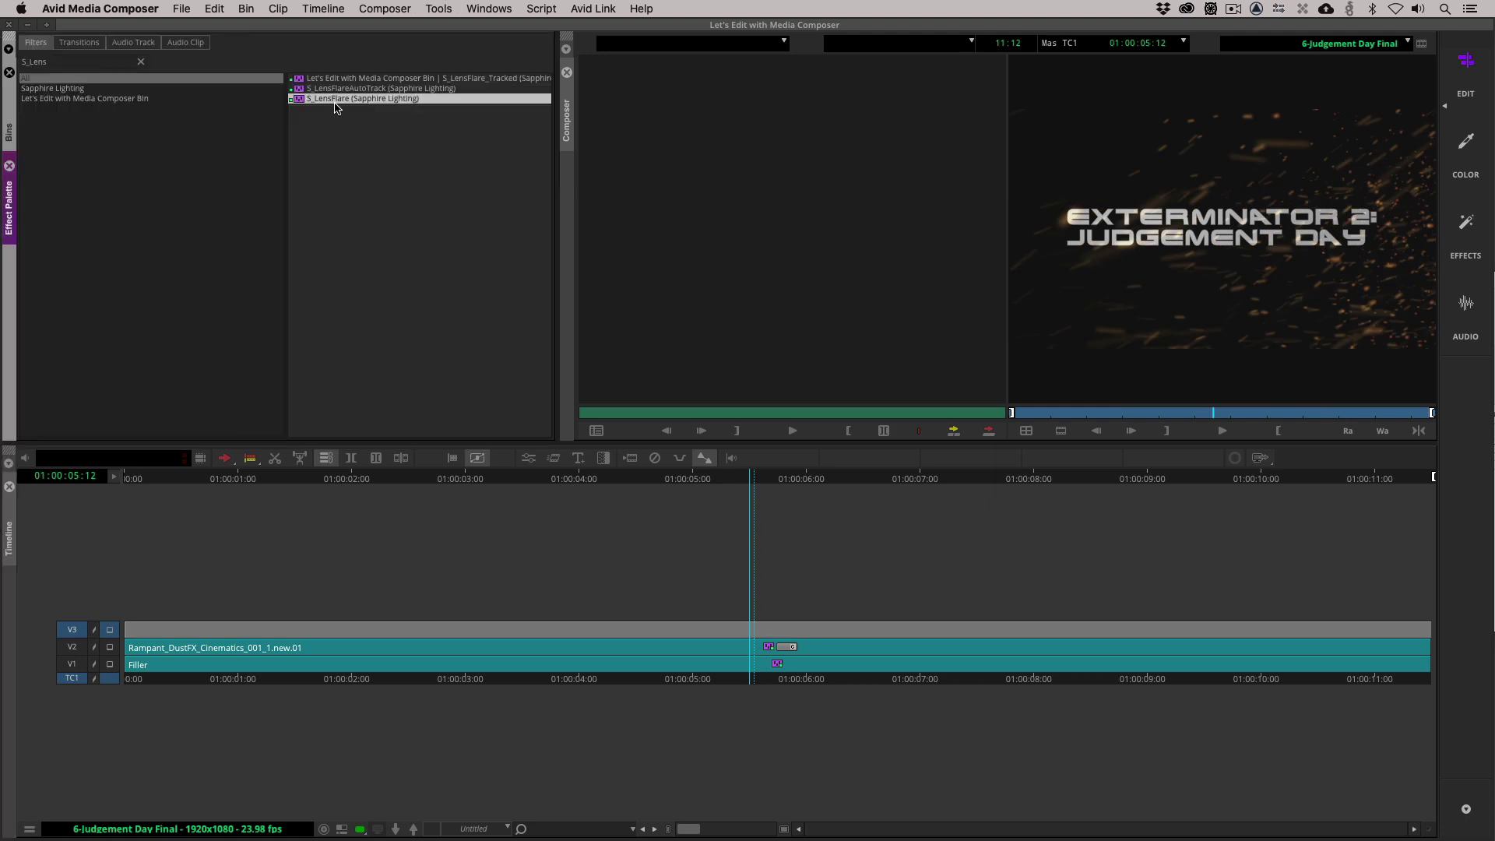
{"action": "left_click_drag", "start_coordinate": [608, 284], "coordinate": [769, 630]}
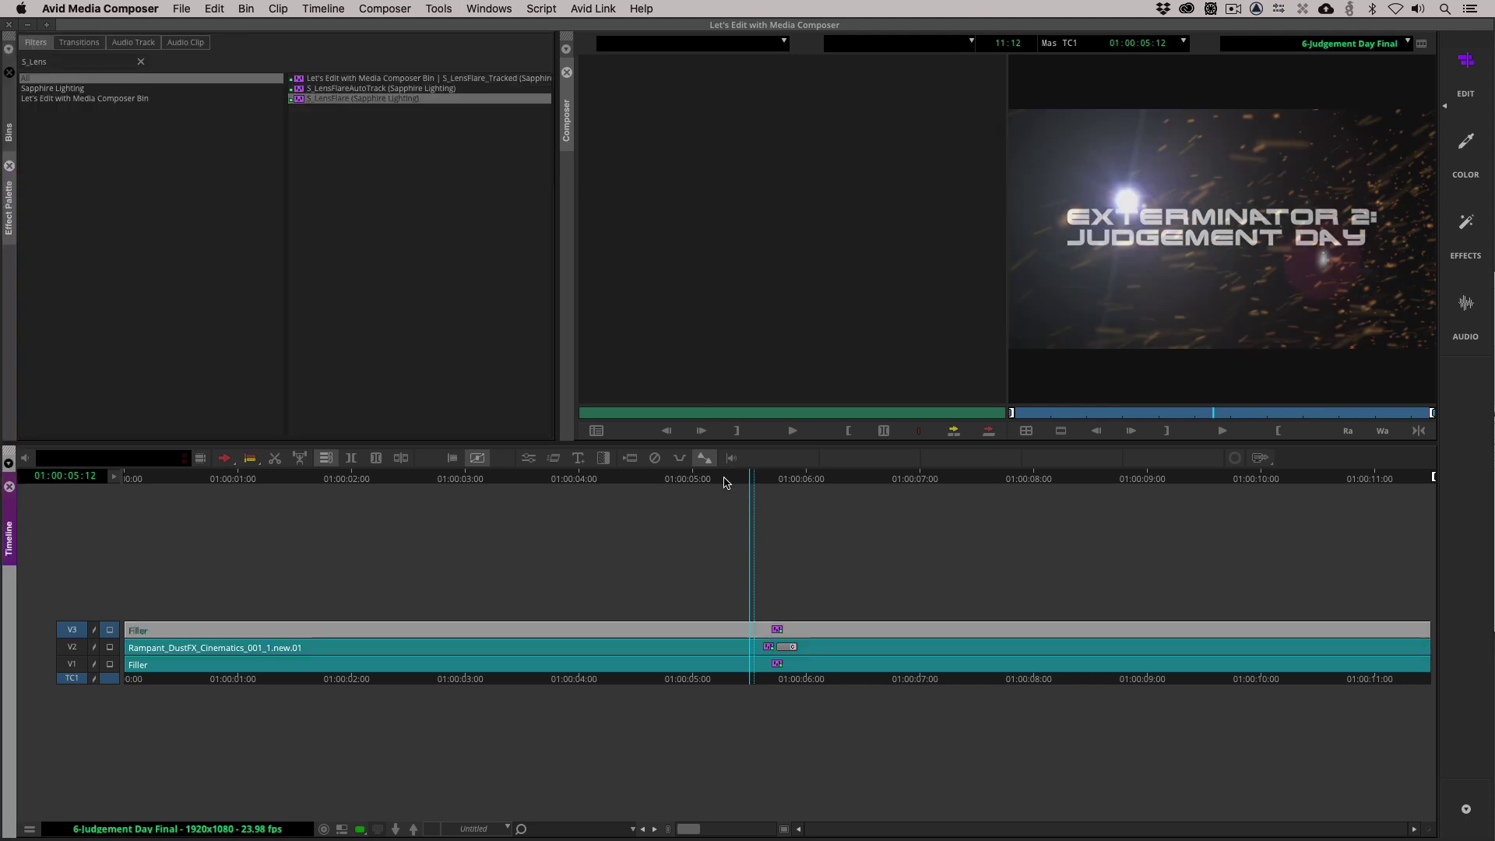
{"action": "left_click", "coordinate": [529, 458]}
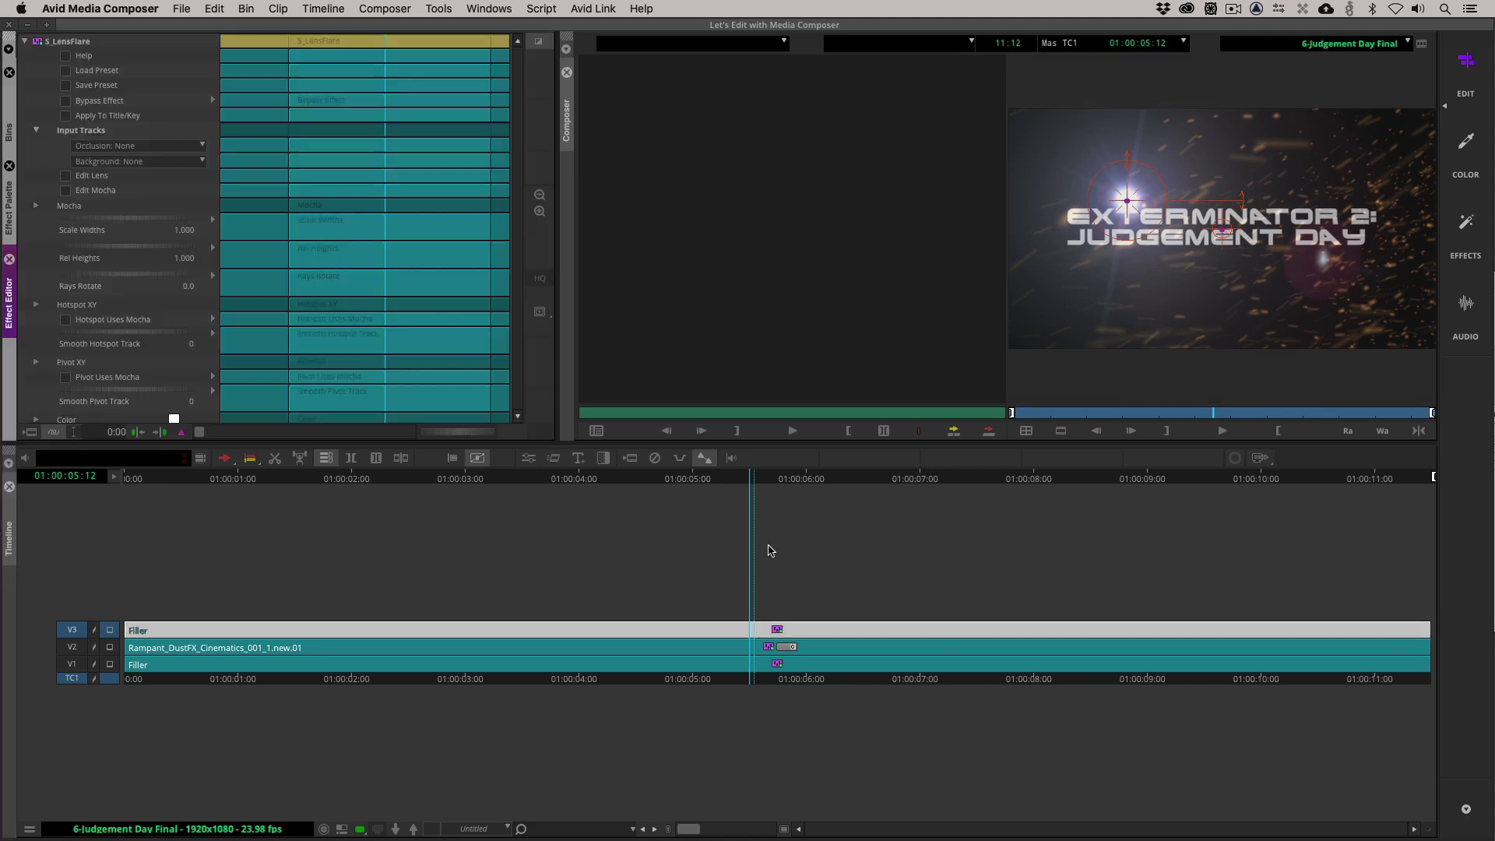
{"action": "left_click", "coordinate": [785, 627]}
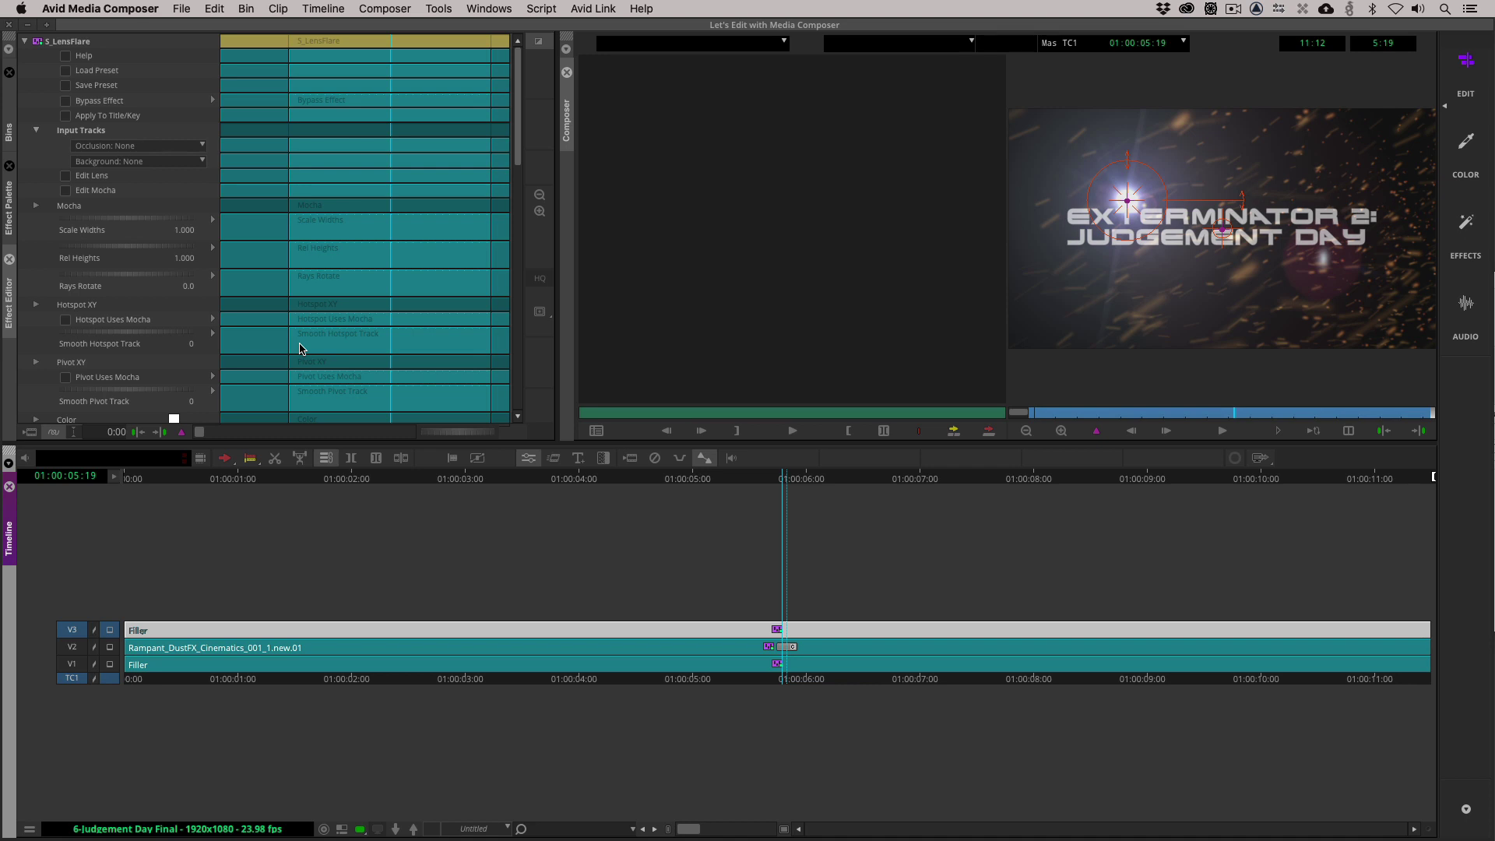
Edit the lens in Flare Designer, load the Eve of the Beholder preset, and position its hotspot just above the title's centre
{"action": "left_click", "coordinate": [91, 178]}
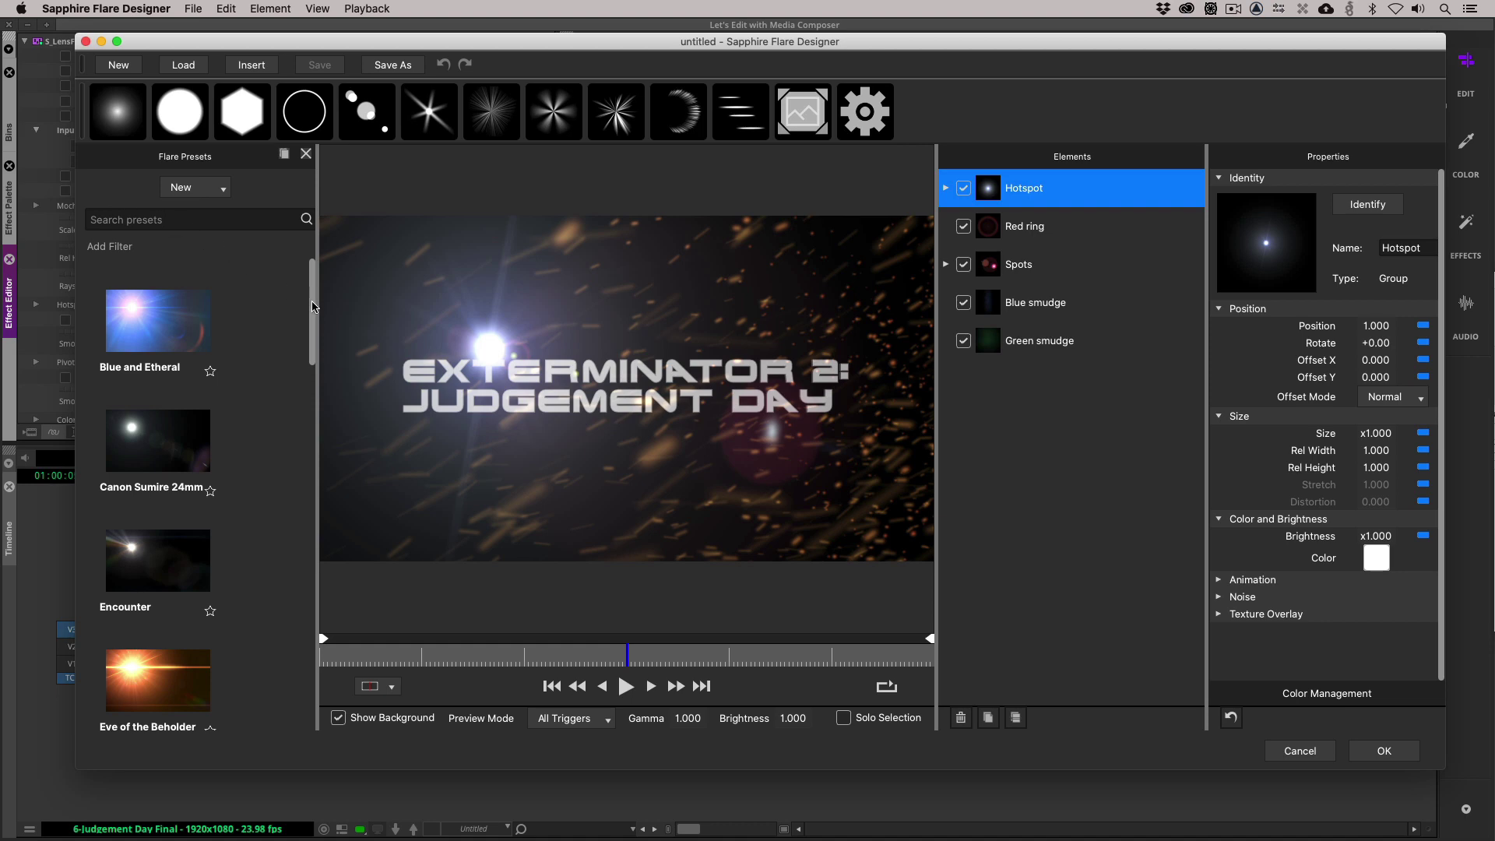
{"action": "left_click_drag", "start_coordinate": [312, 306], "coordinate": [361, 214]}
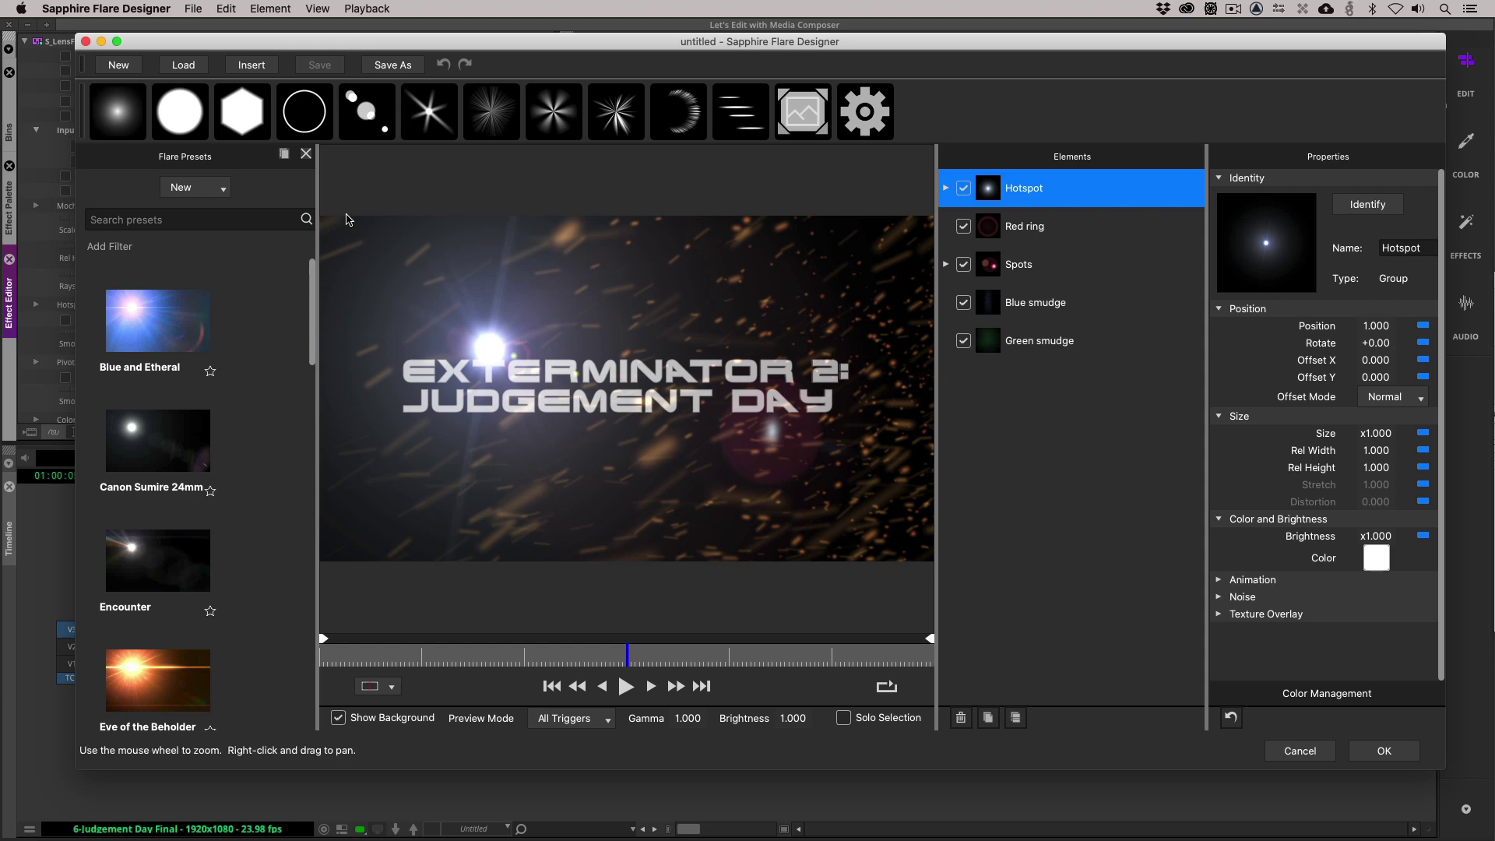
{"action": "left_click", "coordinate": [159, 680]}
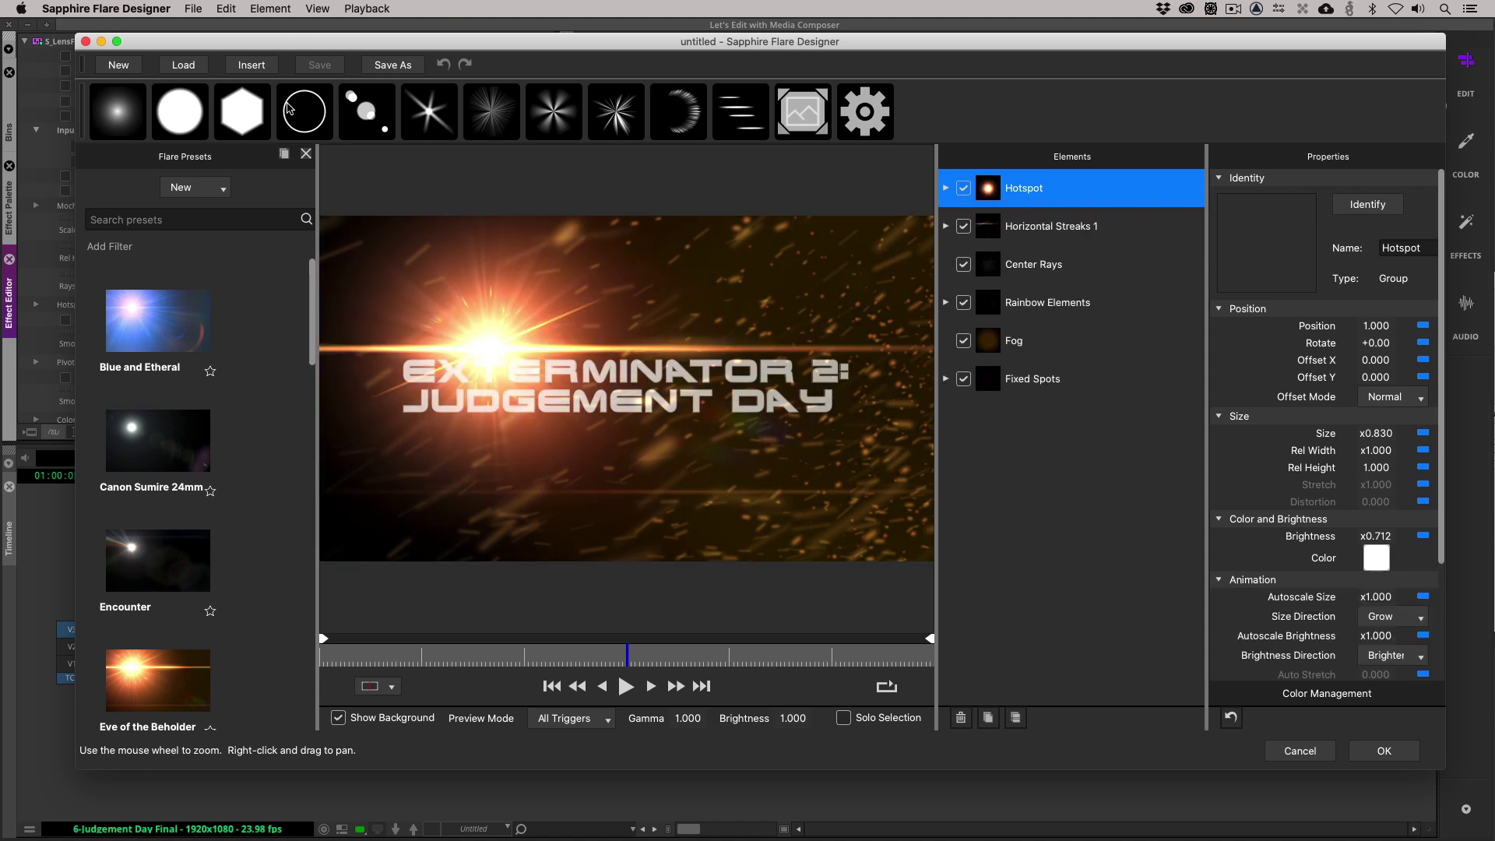
{"action": "left_click_drag", "start_coordinate": [491, 349], "coordinate": [605, 298]}
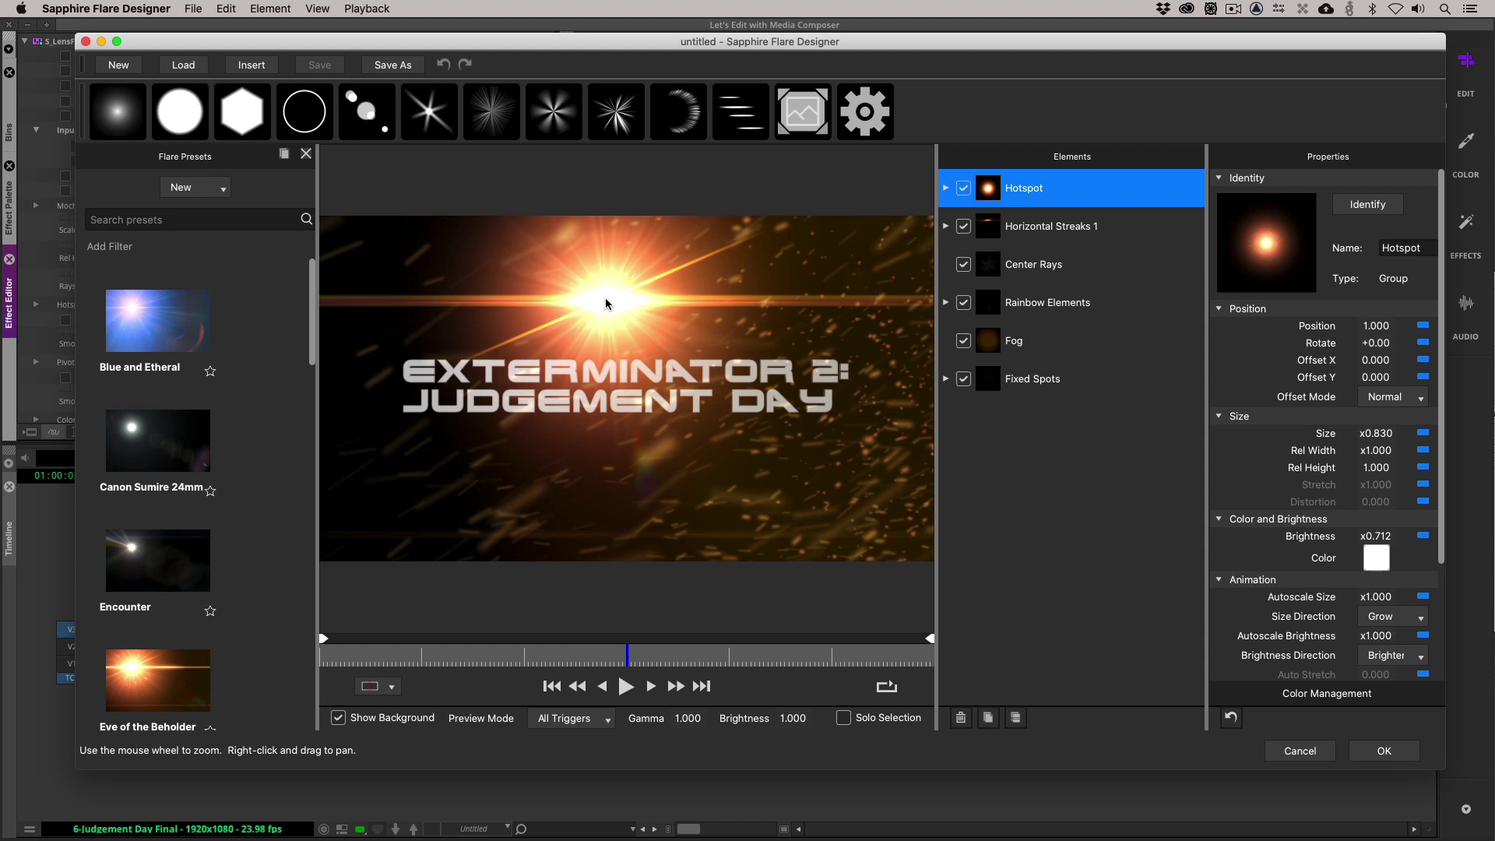
{"action": "left_click_drag", "start_coordinate": [605, 298], "coordinate": [607, 318]}
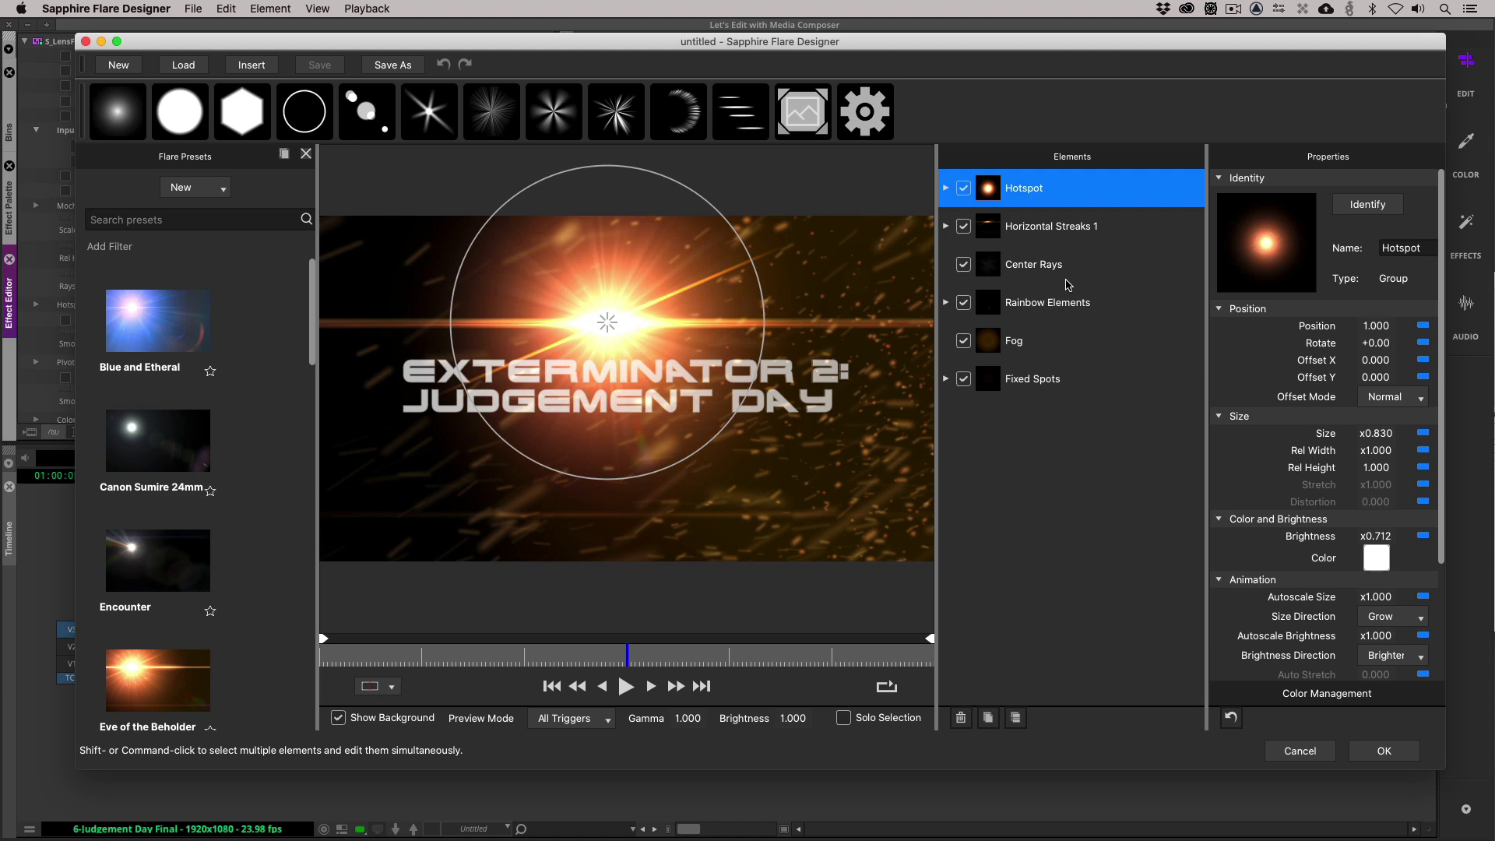
Briefly toggle Horizontal Streaks 1, and delete the Center Rays, Rainbow Elements, Fog and Fixed Spots elements from the flare
{"action": "left_click", "coordinate": [964, 226]}
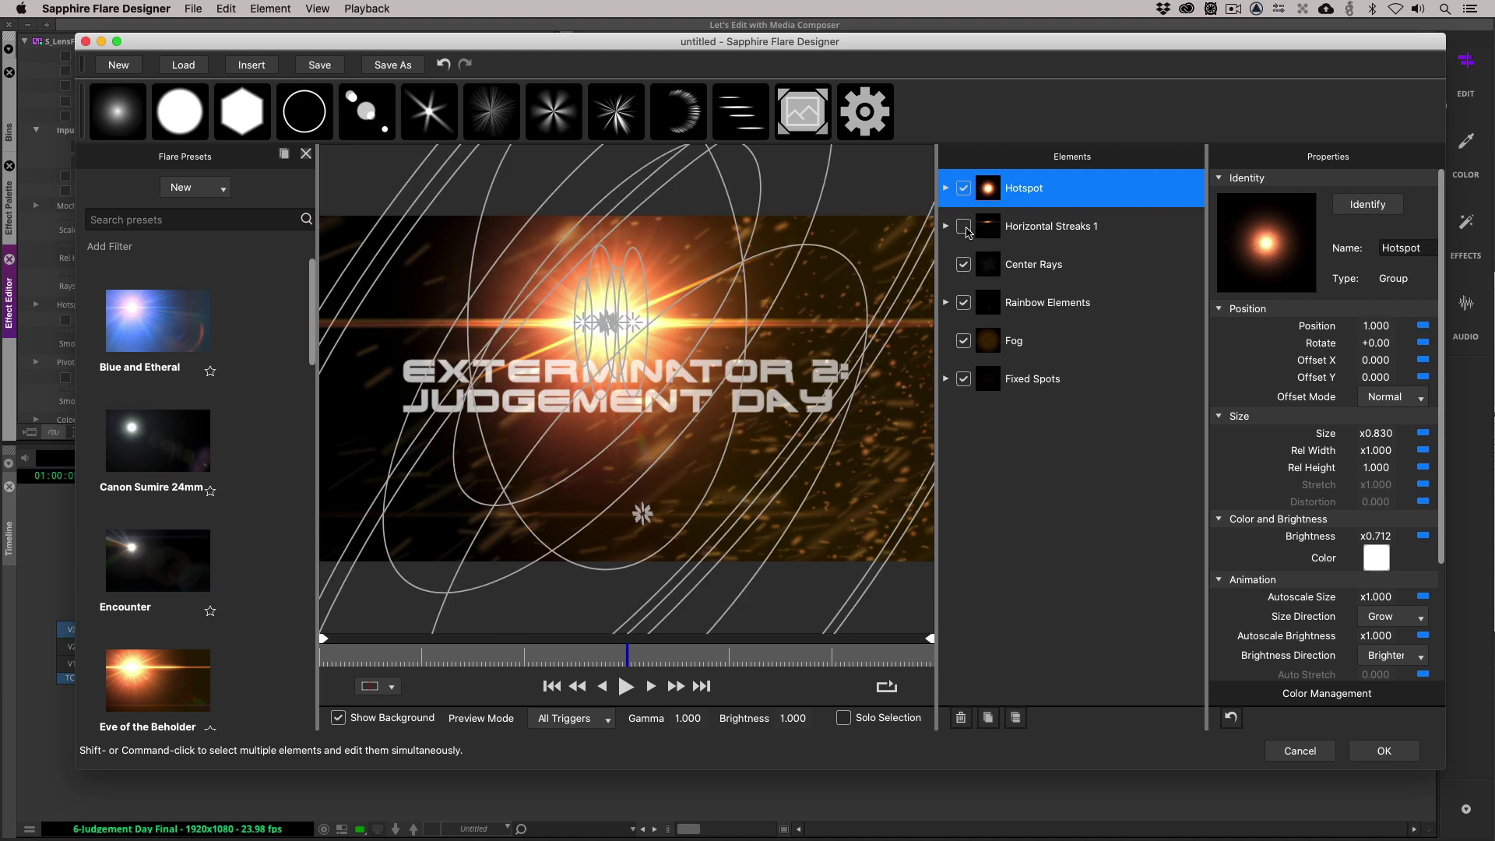
{"action": "left_click", "coordinate": [964, 227]}
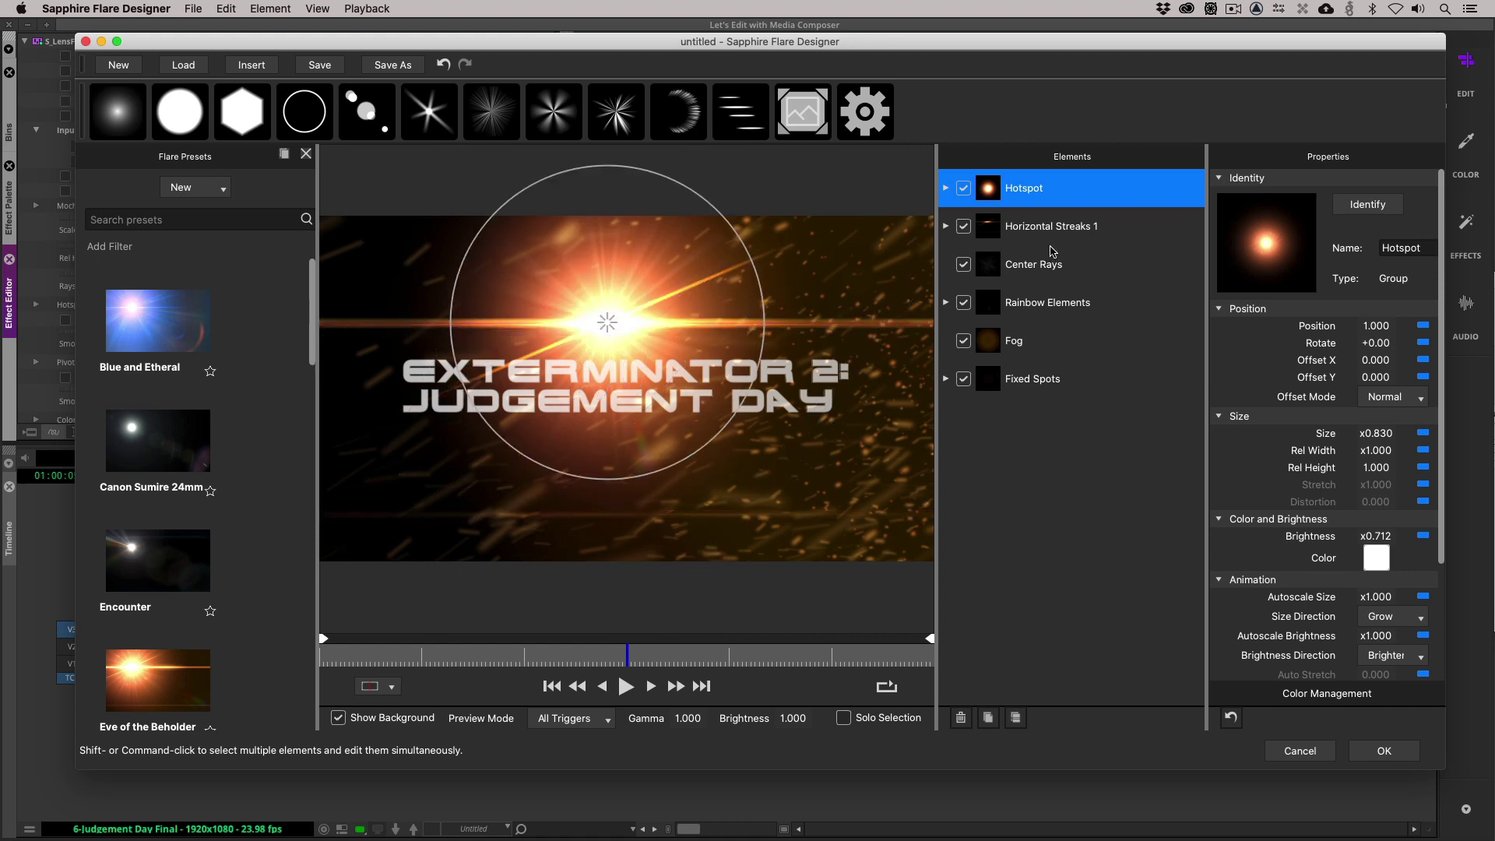
{"action": "left_click", "coordinate": [1093, 274]}
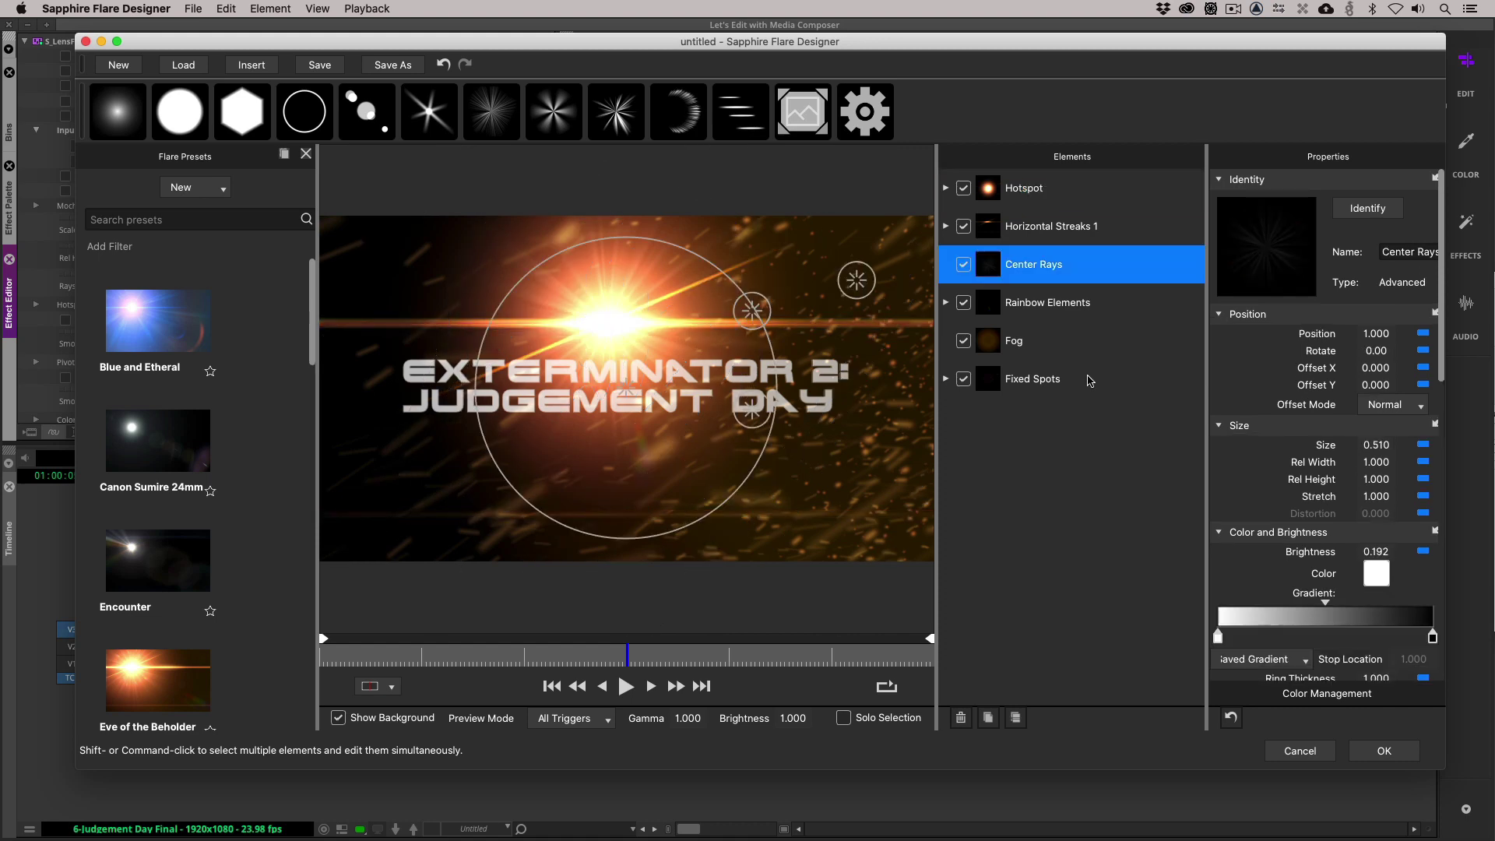
{"action": "left_click", "coordinate": [1088, 381], "text": "shift"}
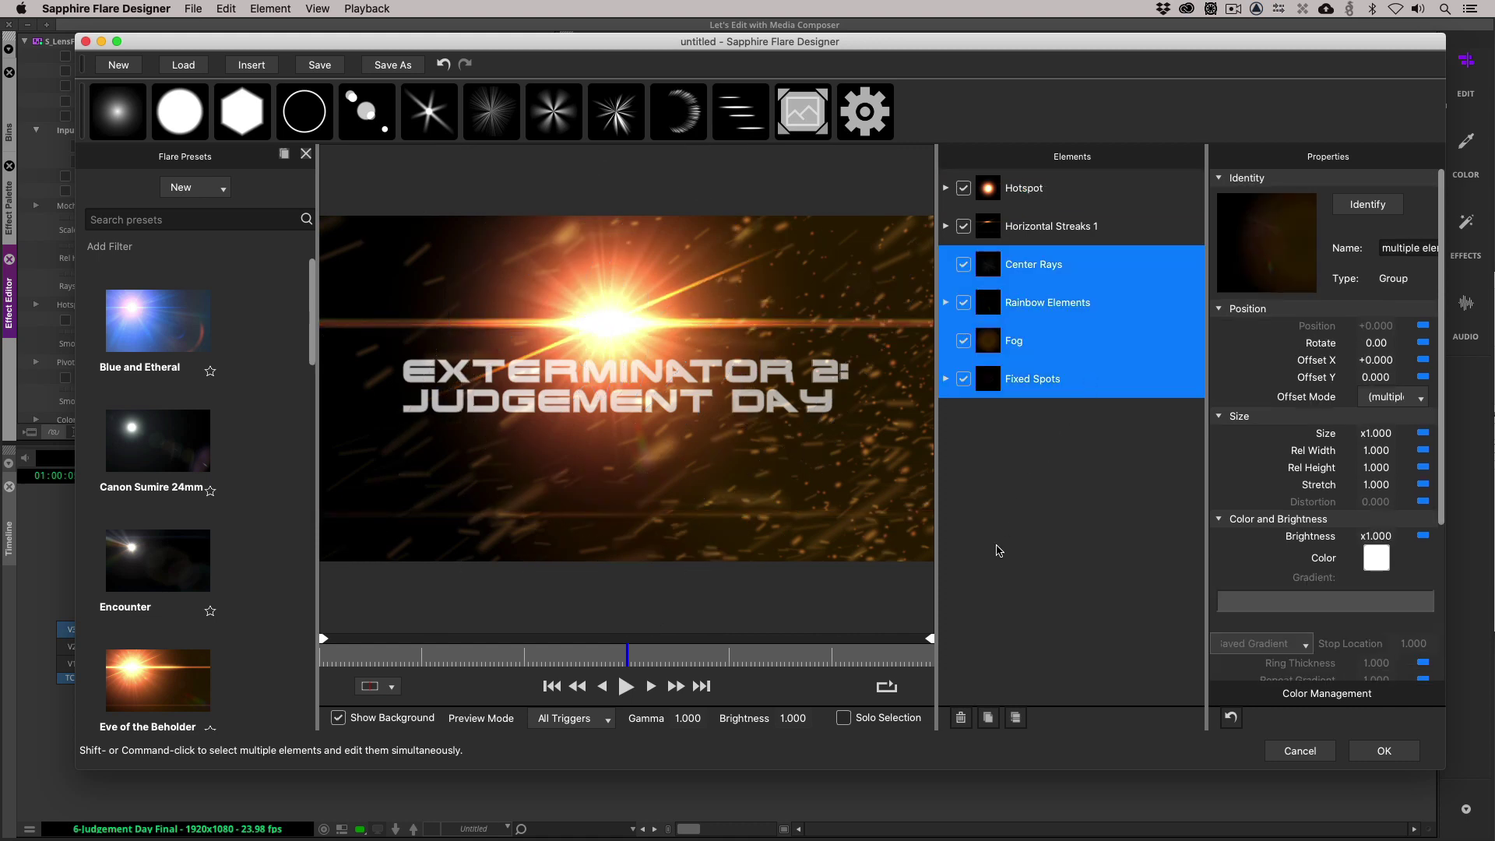
{"action": "left_click", "coordinate": [961, 717]}
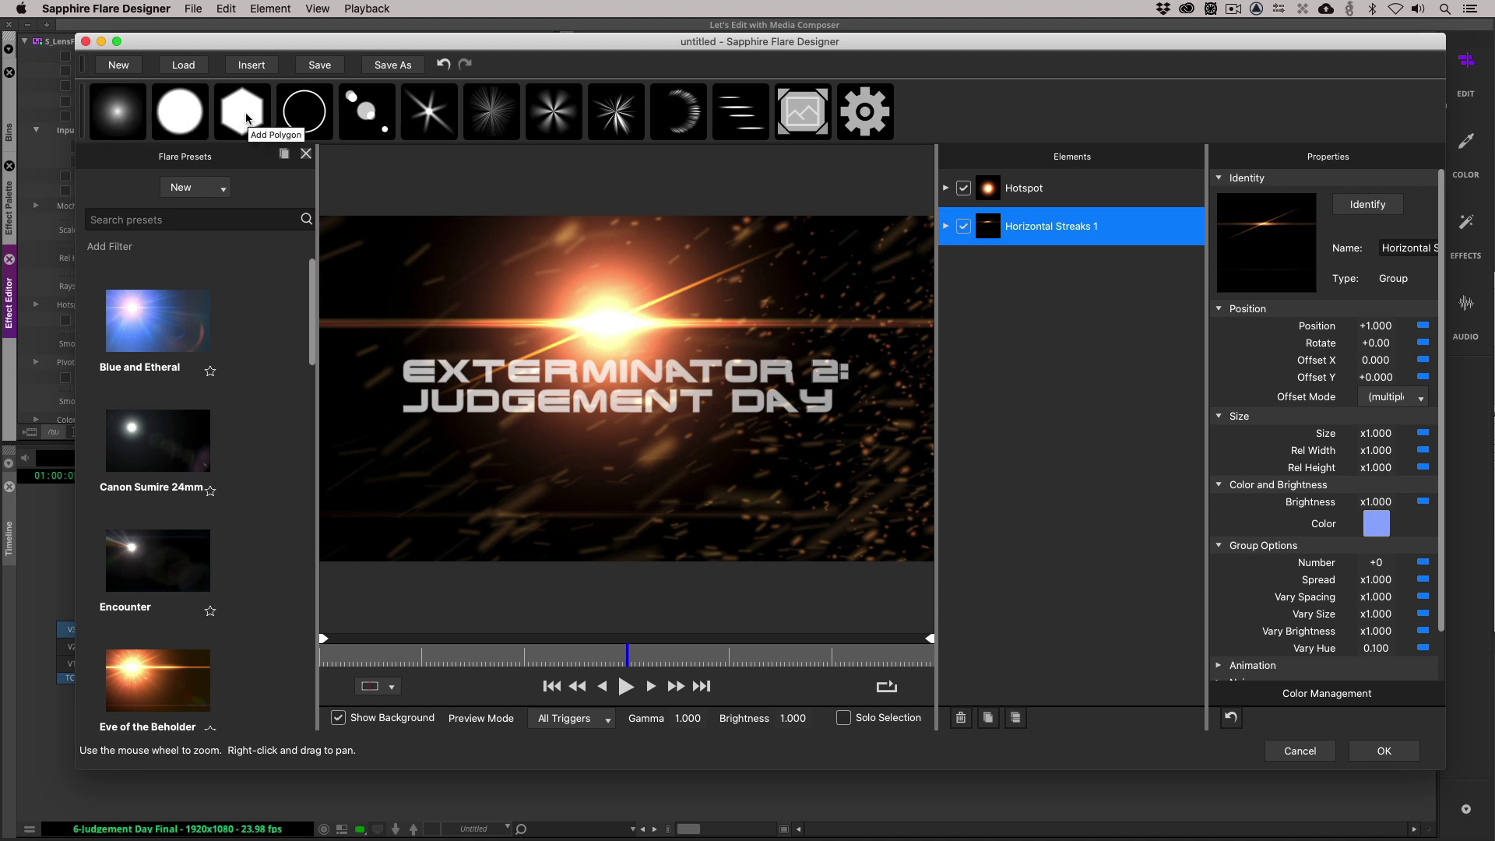
Inspect the Hotspot group's elements and delete the Multi Streak Rotate element from the Horizontal Streaks 1 group
{"action": "left_click", "coordinate": [946, 189]}
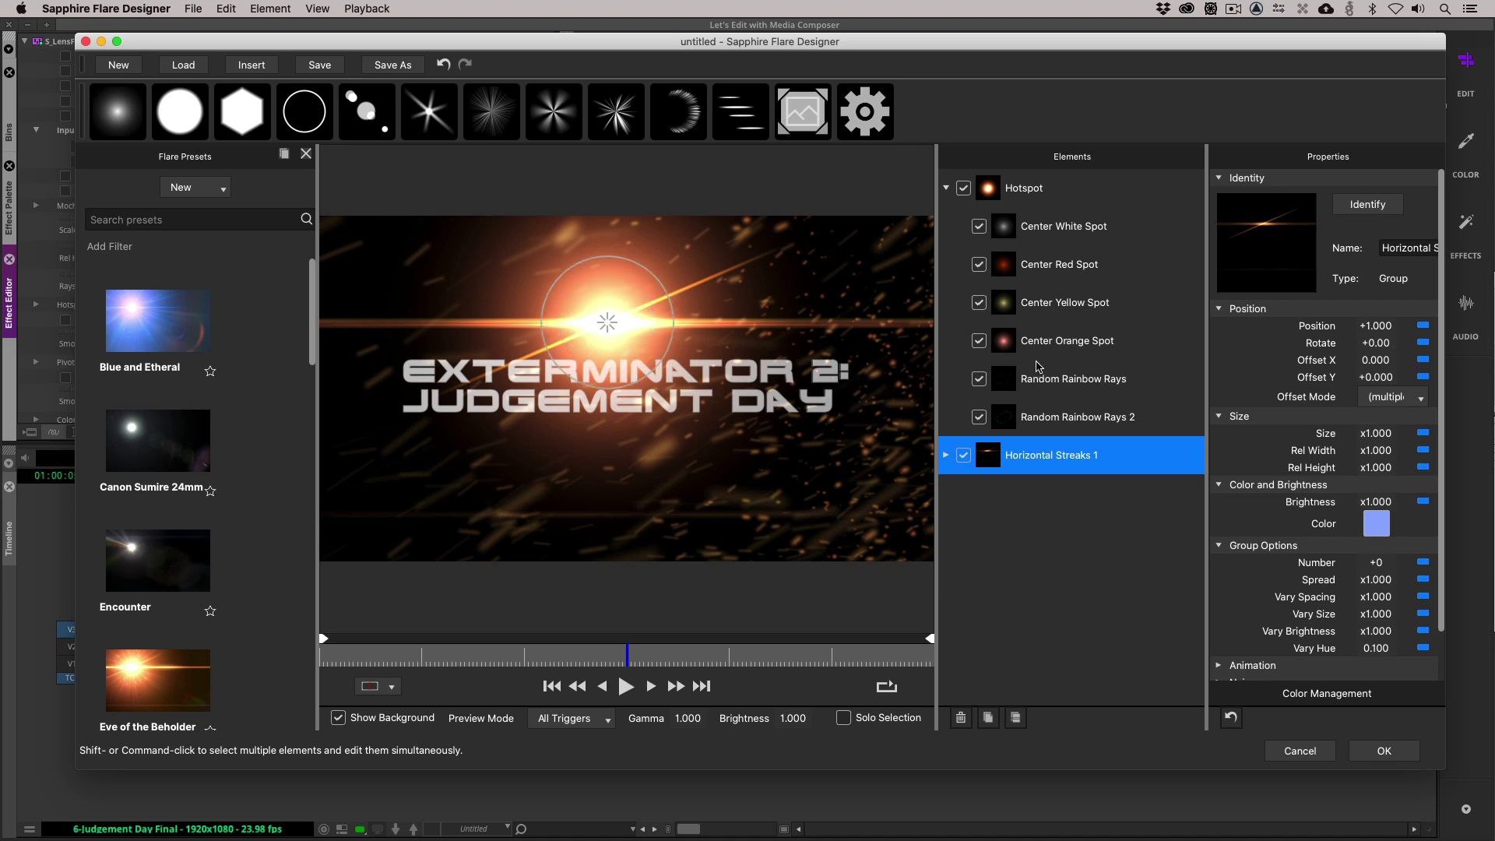
{"action": "left_click", "coordinate": [946, 188]}
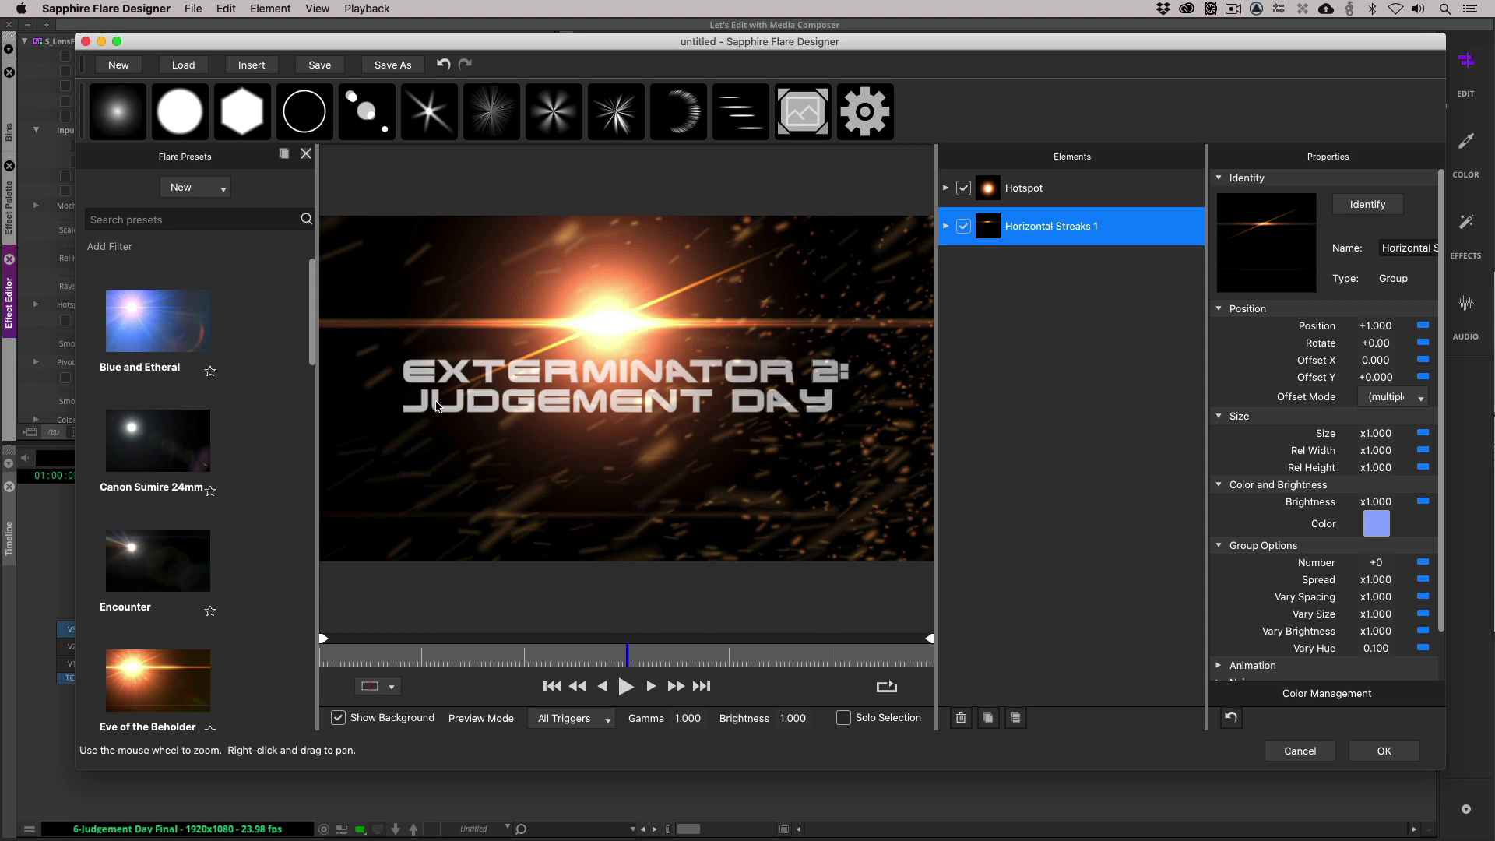
{"action": "left_click", "coordinate": [945, 226]}
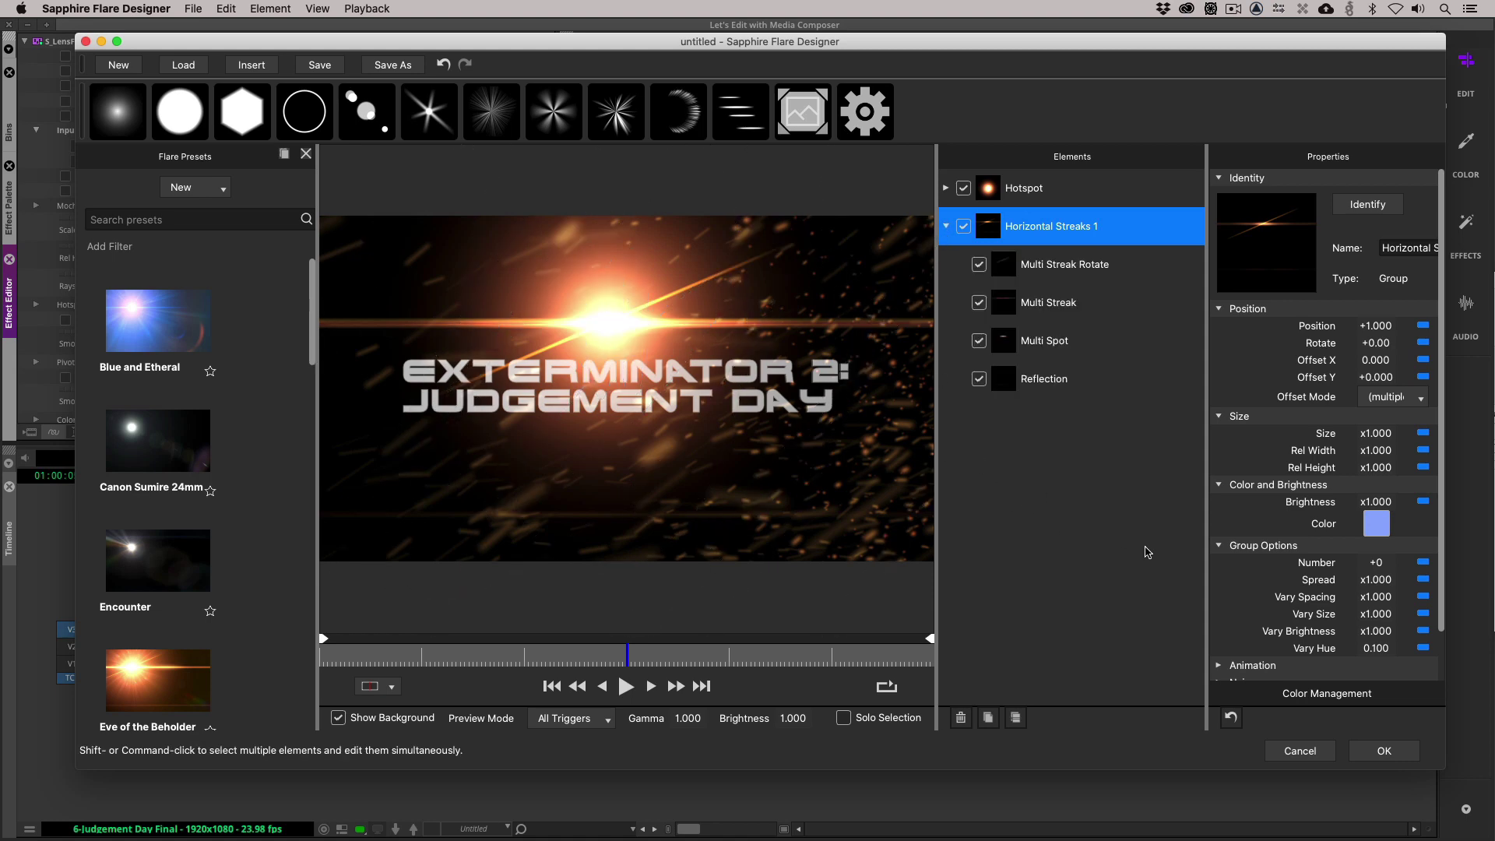
{"action": "left_click", "coordinate": [1146, 271]}
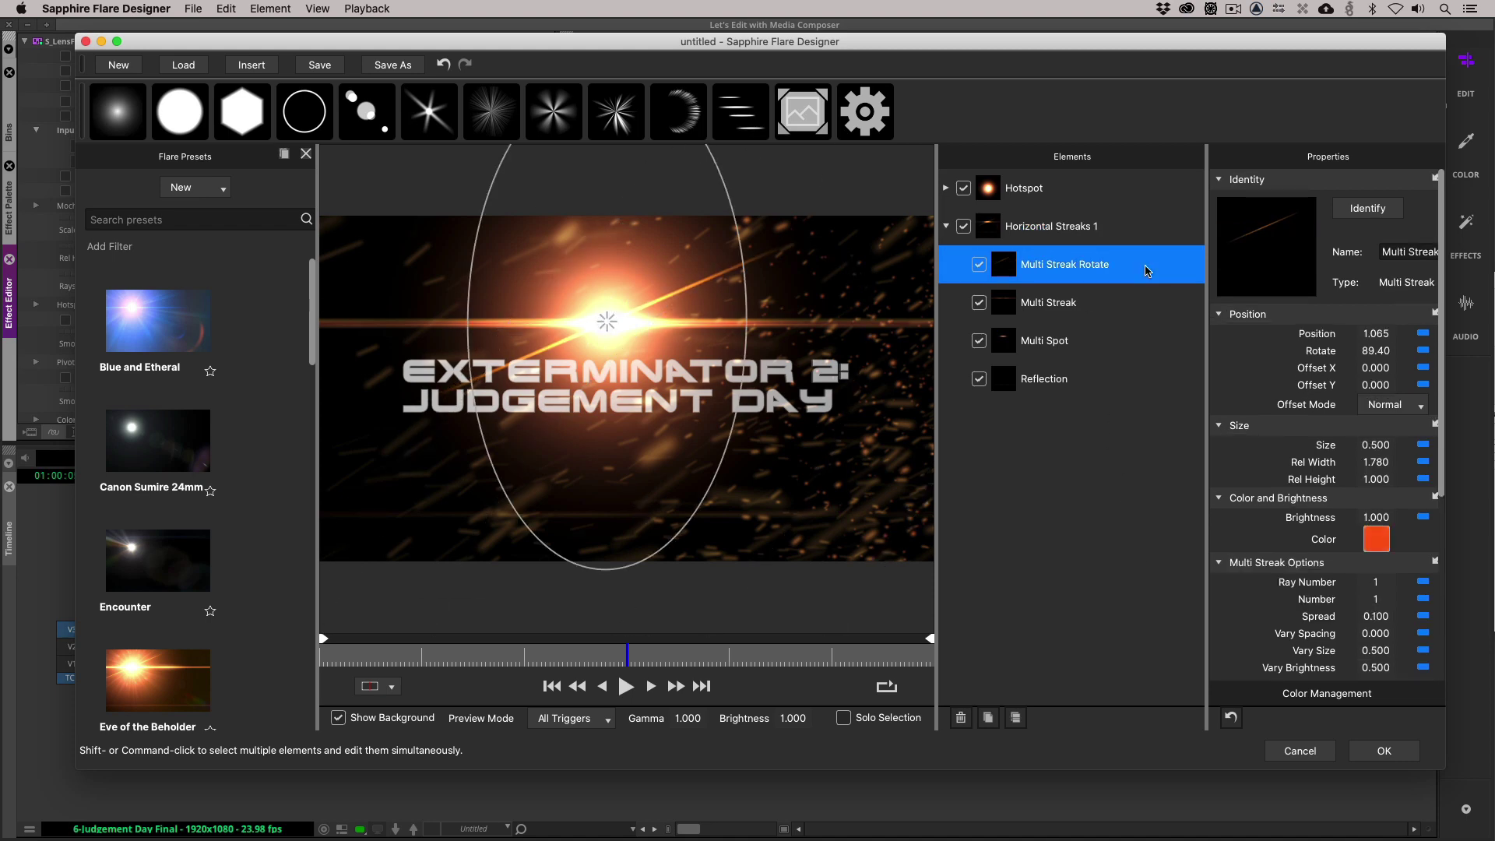
{"action": "left_click", "coordinate": [960, 717]}
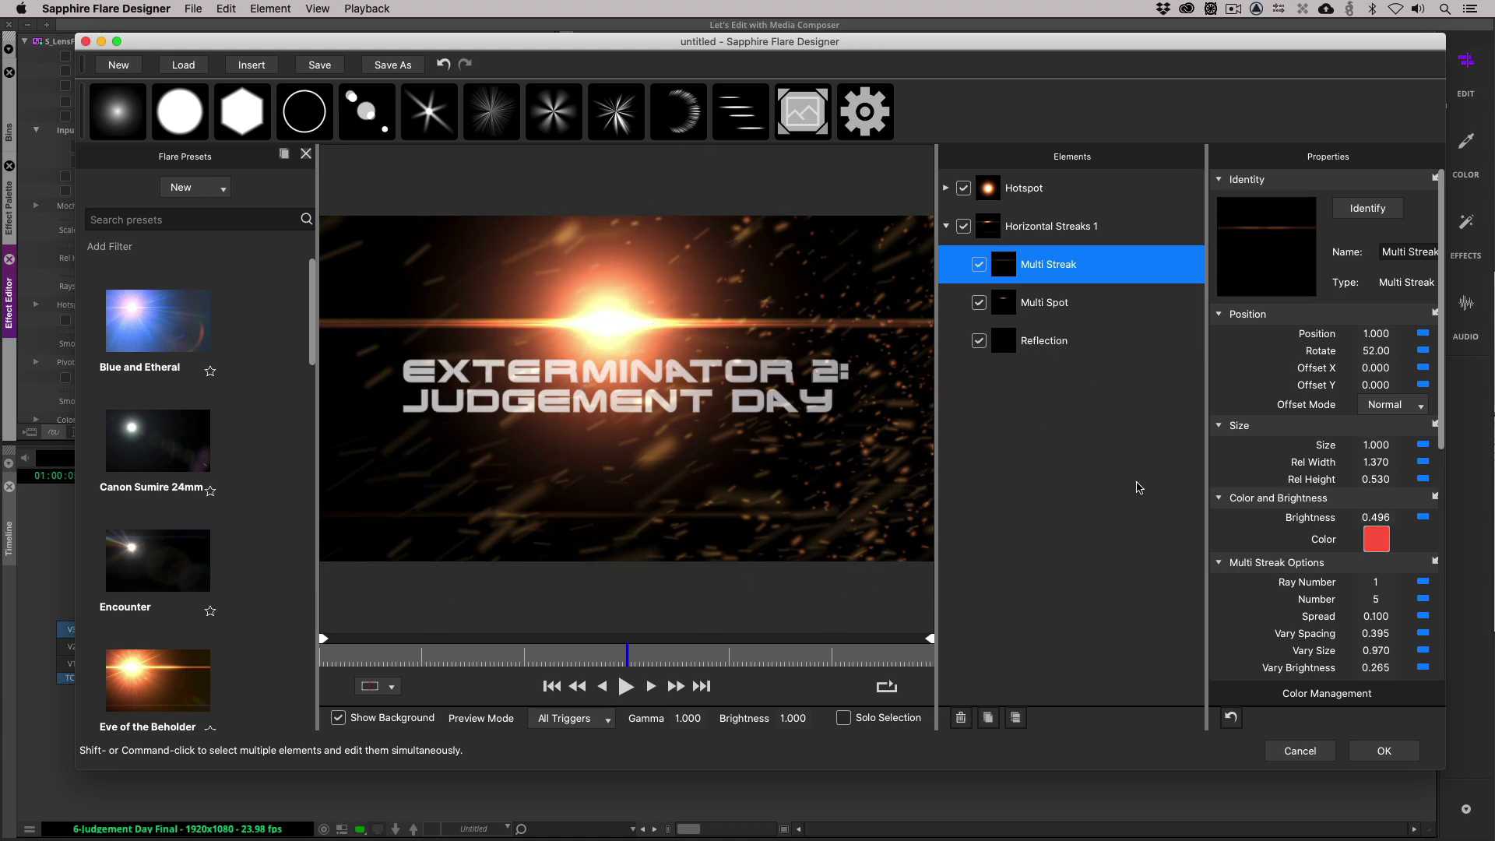
{"action": "left_click", "coordinate": [947, 226]}
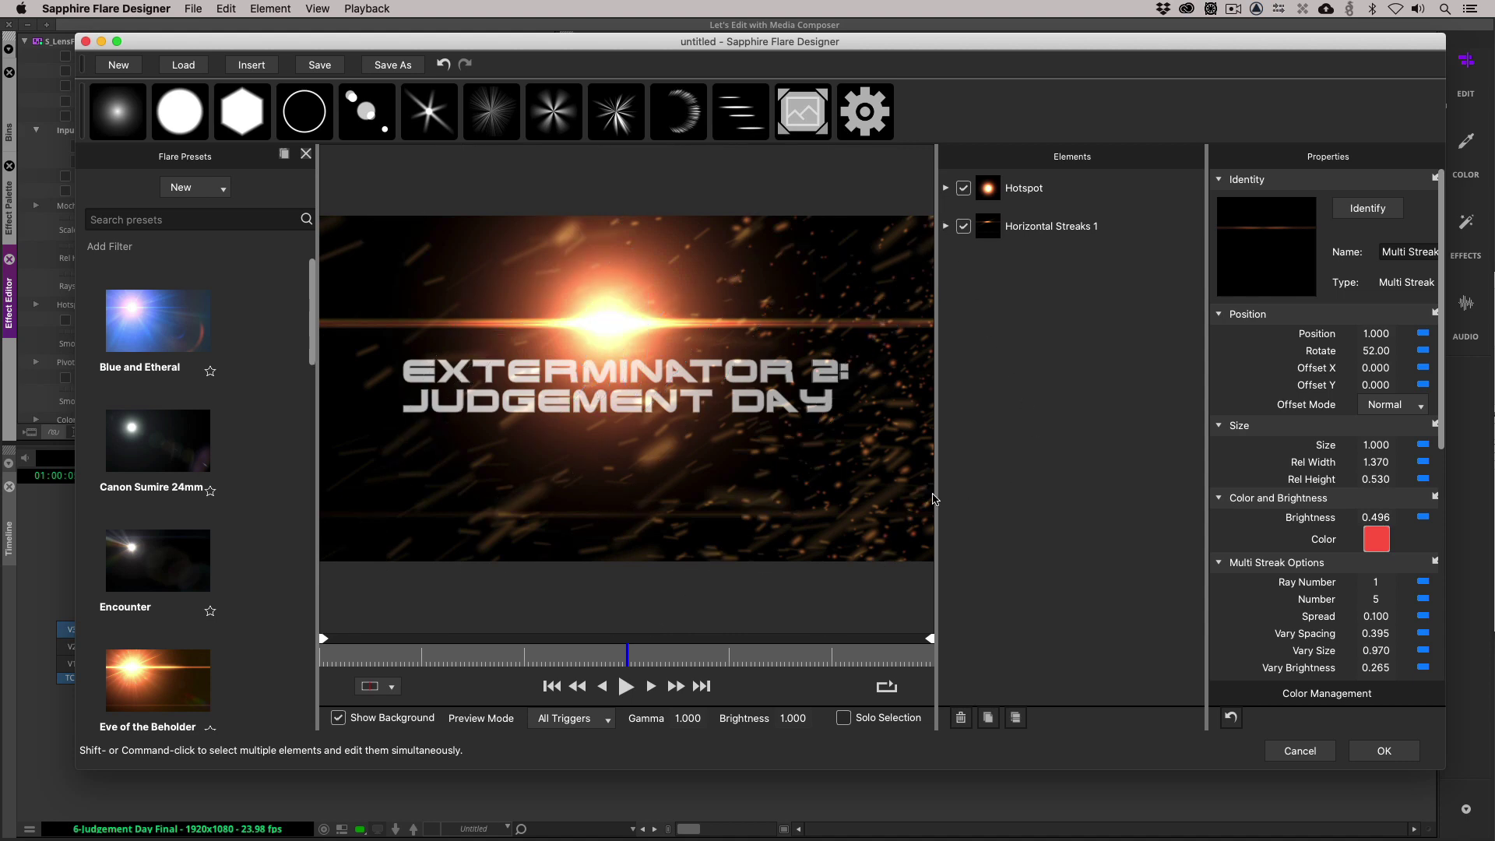
Move the hotspot below the title and delete the Random Rainbow Rays and Random Rainbow Rays 2 elements from the Hotspot group
{"action": "mouse_move", "coordinate": [608, 328]}
{"action": "left_mouse_down"}
{"action": "mouse_move", "coordinate": [615, 241]}
{"action": "mouse_move", "coordinate": [537, 304]}
{"action": "mouse_move", "coordinate": [648, 466]}
{"action": "mouse_move", "coordinate": [657, 527]}
{"action": "mouse_move", "coordinate": [660, 370]}
{"action": "mouse_move", "coordinate": [664, 538]}
{"action": "left_mouse_up"}
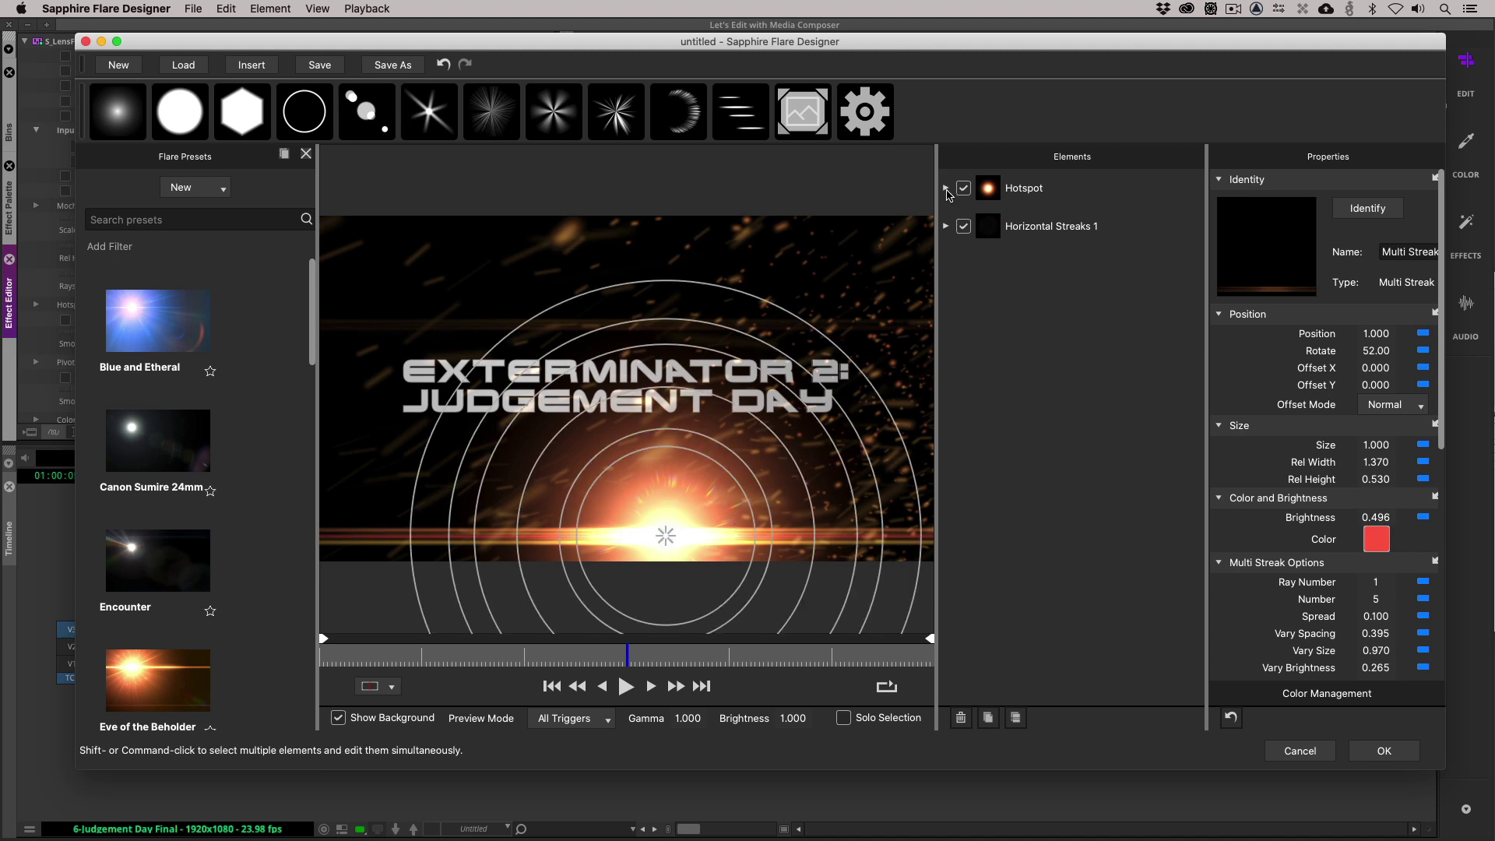
{"action": "left_click", "coordinate": [945, 188]}
{"action": "left_click", "coordinate": [1162, 389]}
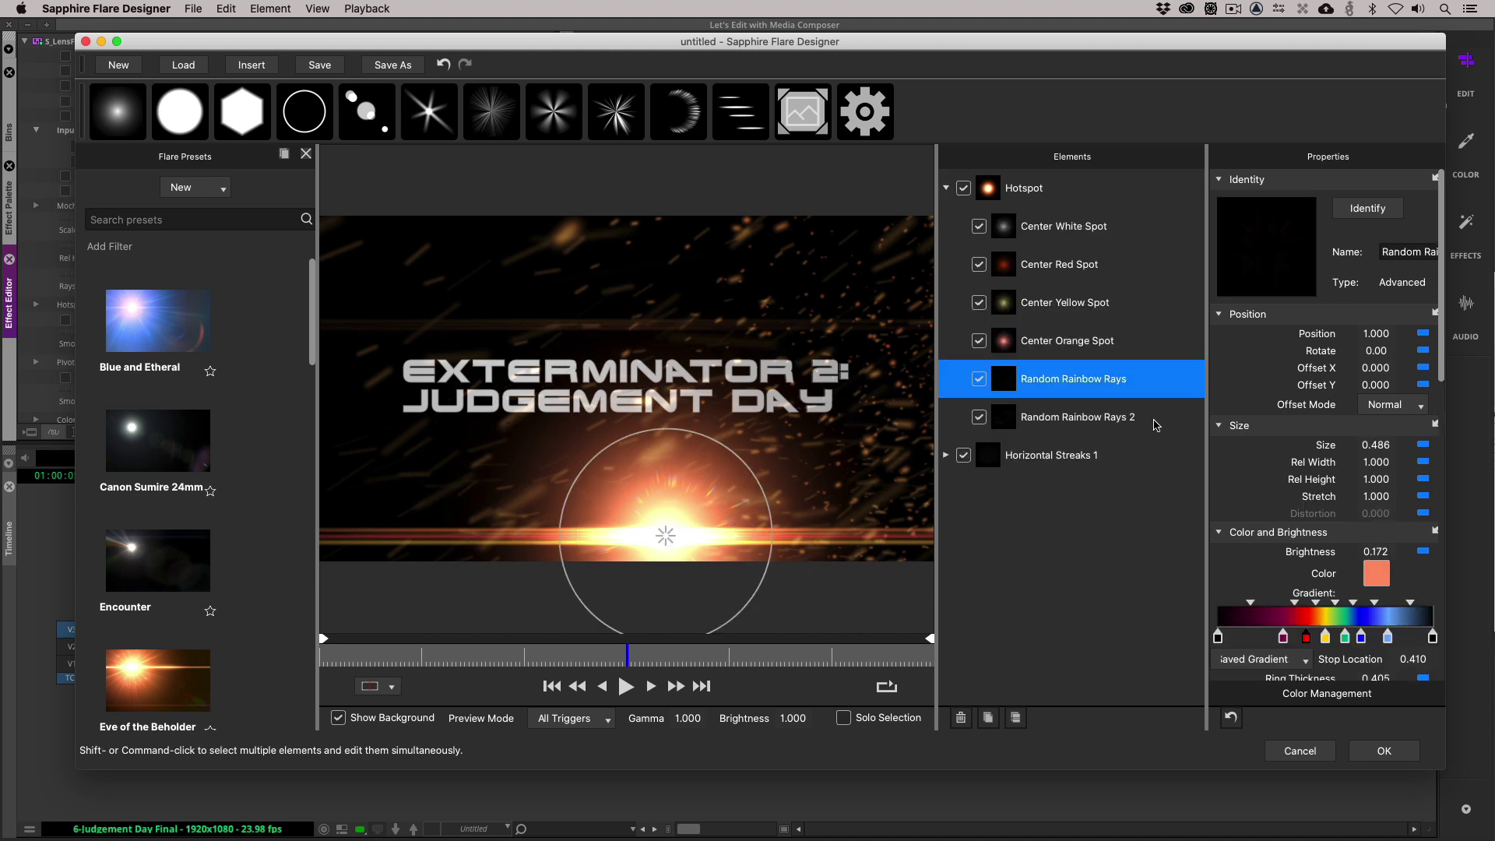
{"action": "left_click", "coordinate": [1155, 425], "text": "shift"}
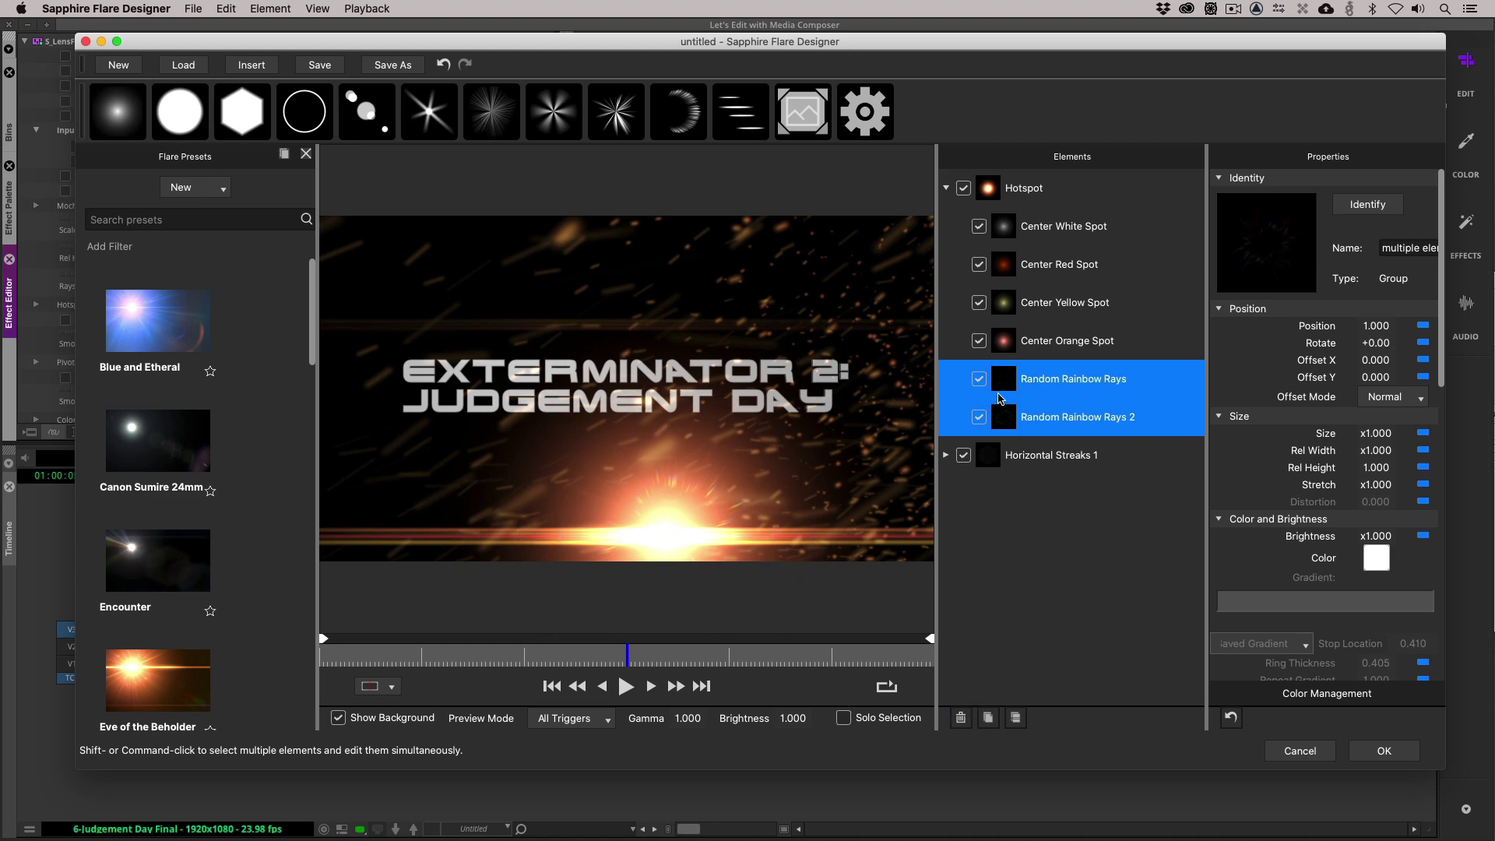
{"action": "key", "text": "Delete"}
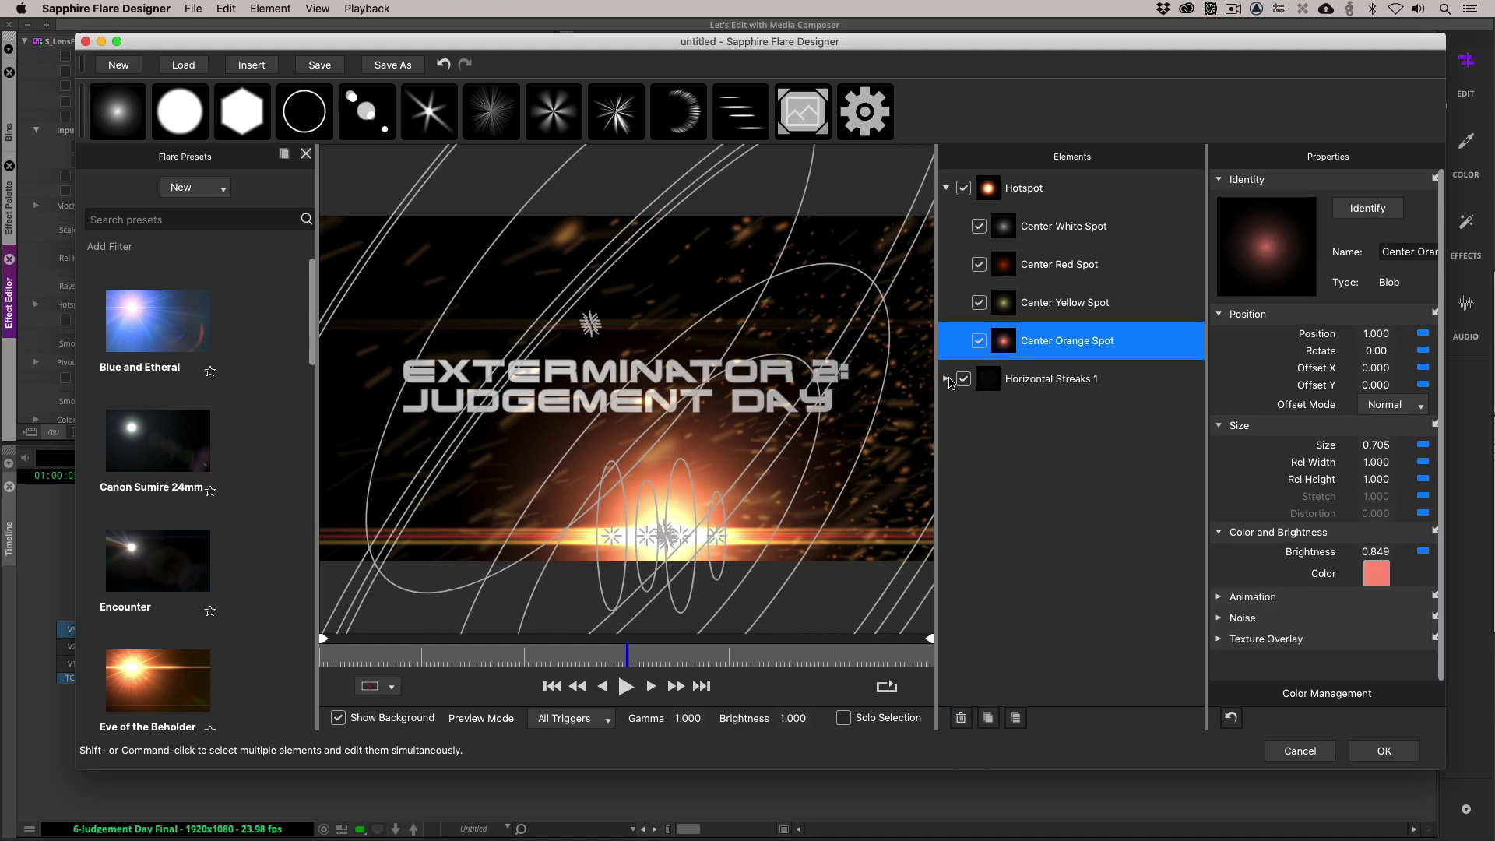
Delete the Reflection element from the Horizontal Streaks 1 group, and briefly toggle its Multi Spot element
{"action": "left_click", "coordinate": [947, 379]}
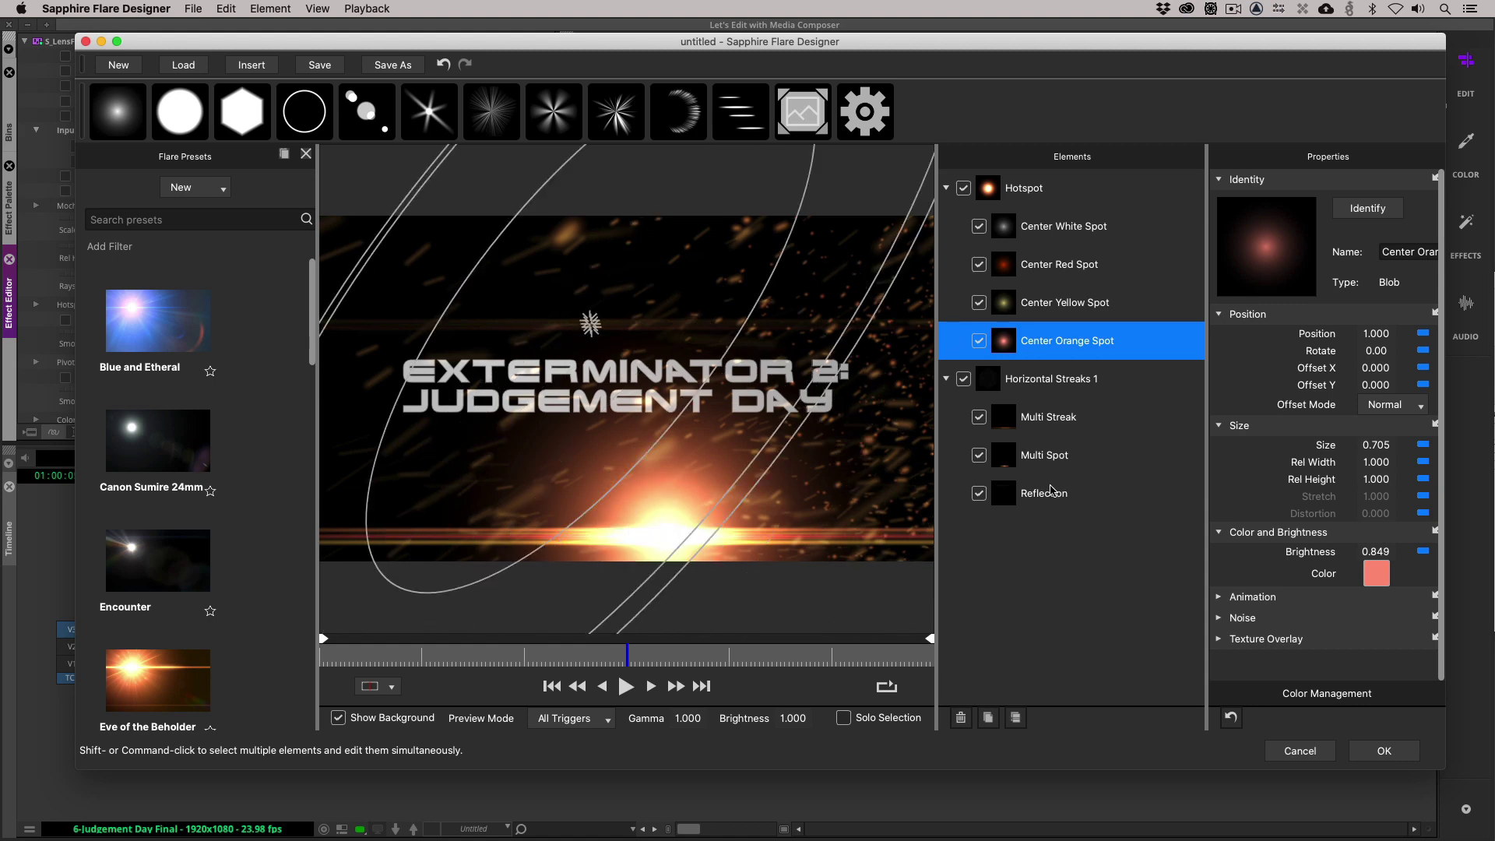
{"action": "left_click", "coordinate": [1050, 490]}
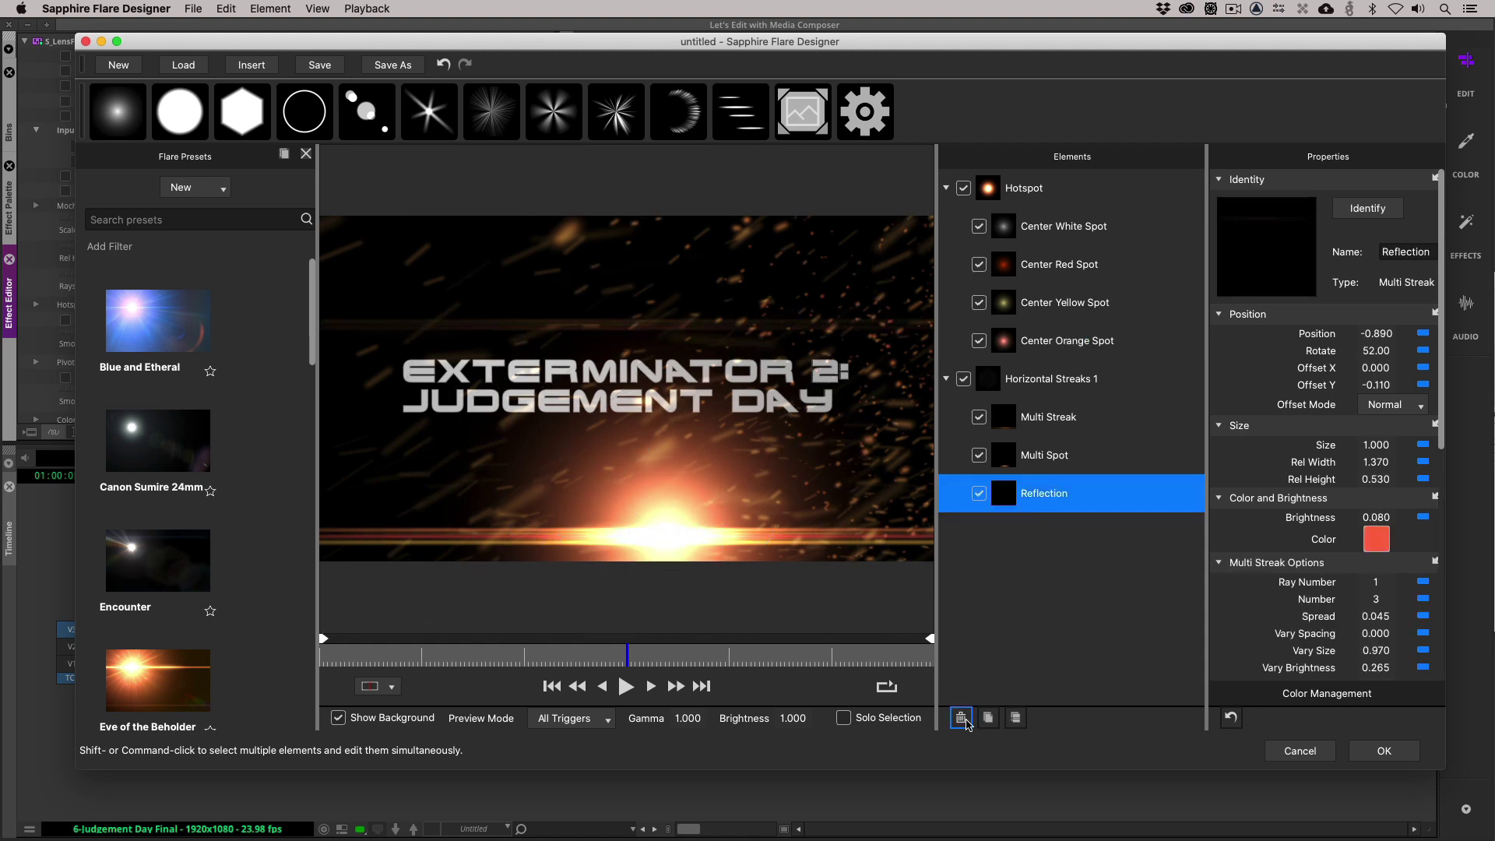
{"action": "left_click", "coordinate": [961, 717]}
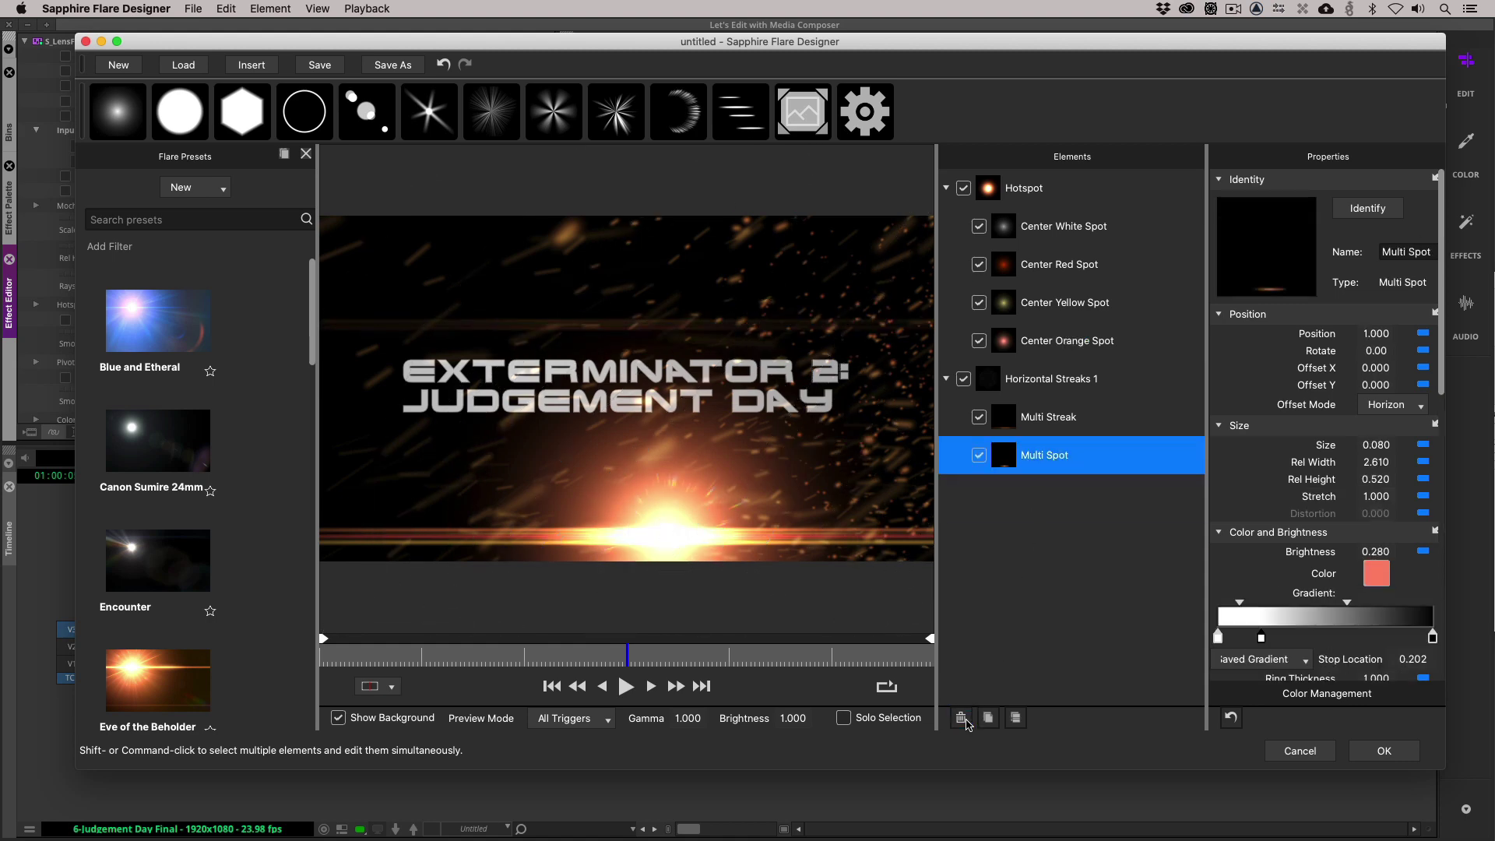
{"action": "left_click", "coordinate": [979, 457]}
{"action": "left_click", "coordinate": [979, 457]}
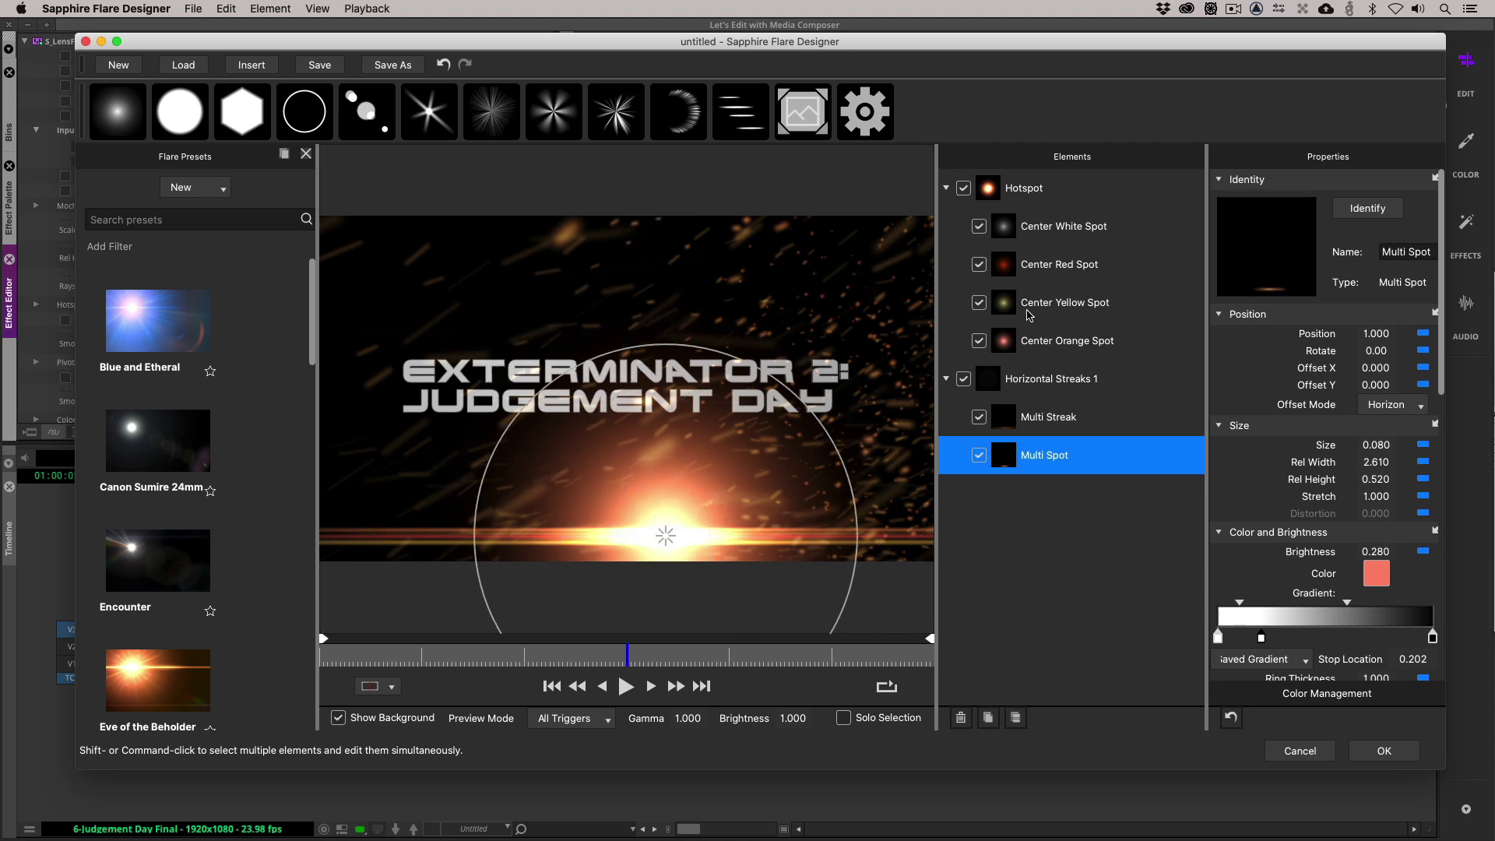
Shift the hotspot slightly left beneath the title, and set the Multi Streak element's Offset Mode to Horizontal Stretch
{"action": "mouse_move", "coordinate": [615, 557]}
{"action": "left_mouse_down"}
{"action": "mouse_move", "coordinate": [529, 498]}
{"action": "mouse_move", "coordinate": [628, 375]}
{"action": "mouse_move", "coordinate": [632, 531]}
{"action": "left_mouse_up"}
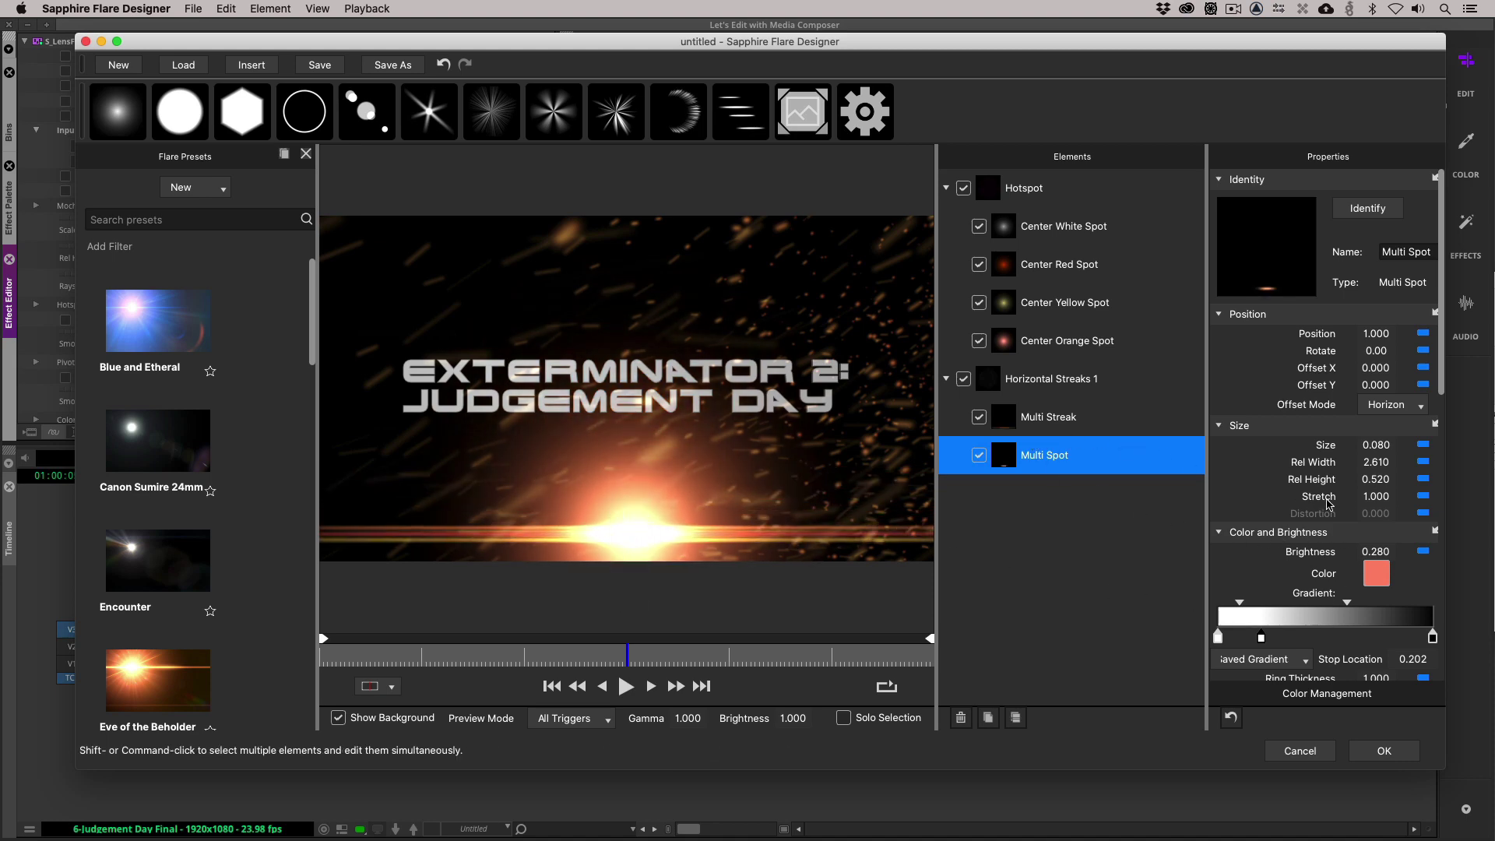
{"action": "left_click", "coordinate": [1102, 422]}
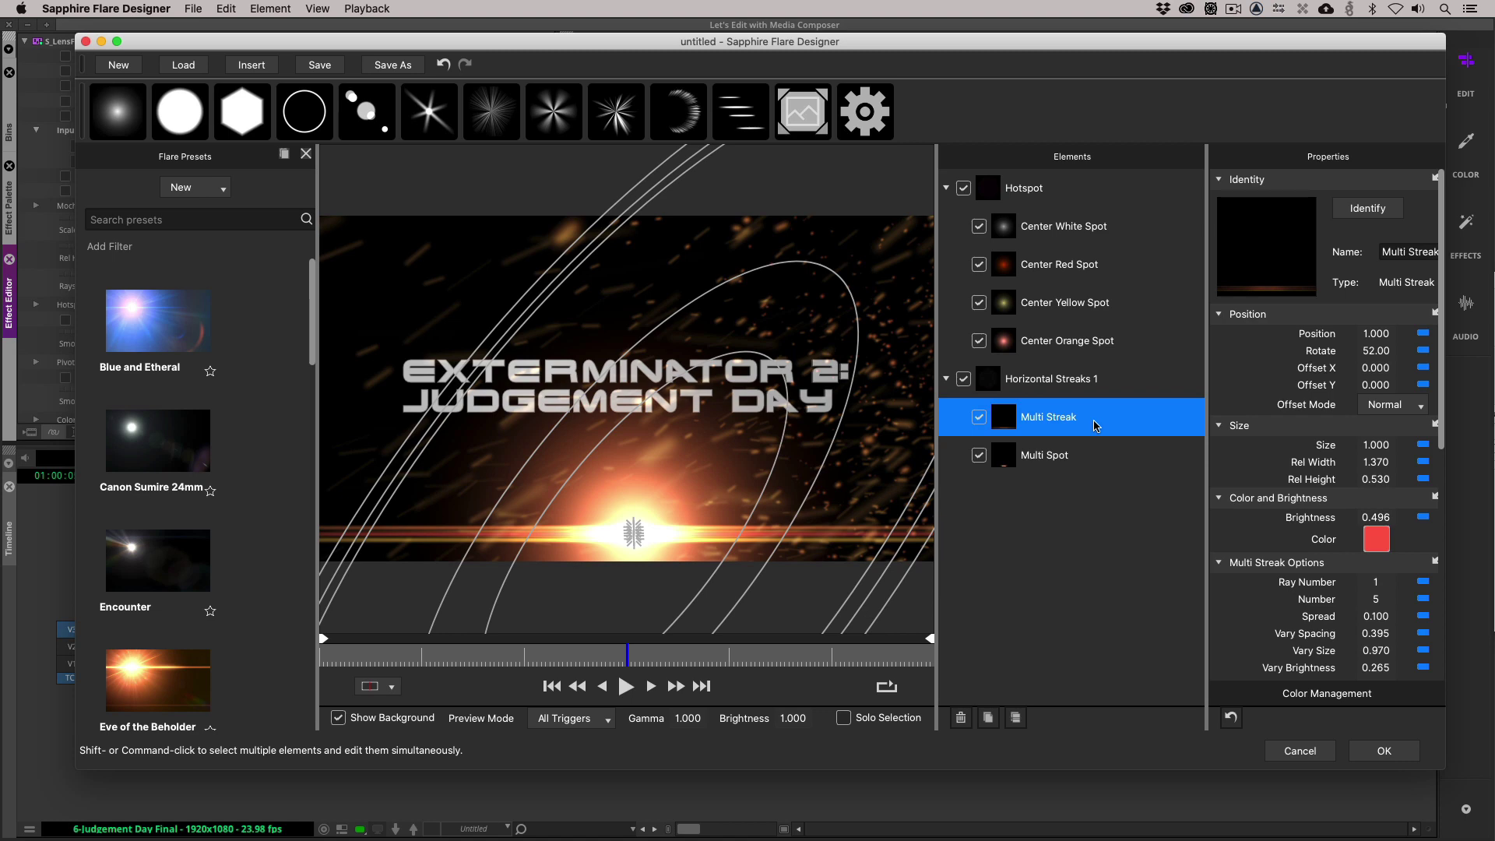
{"action": "left_click", "coordinate": [1094, 456]}
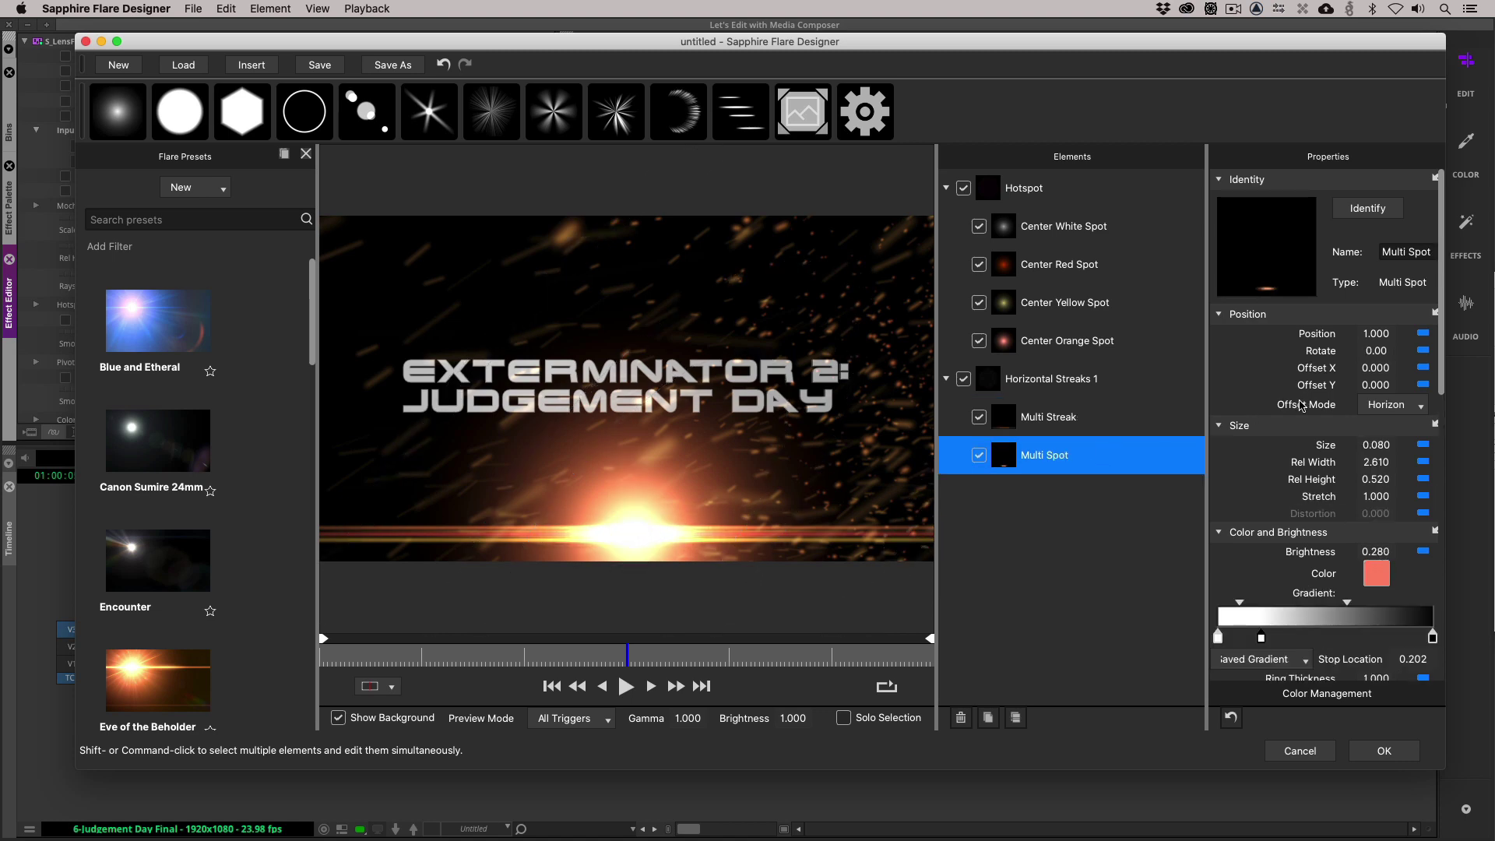
{"action": "left_click", "coordinate": [1045, 456]}
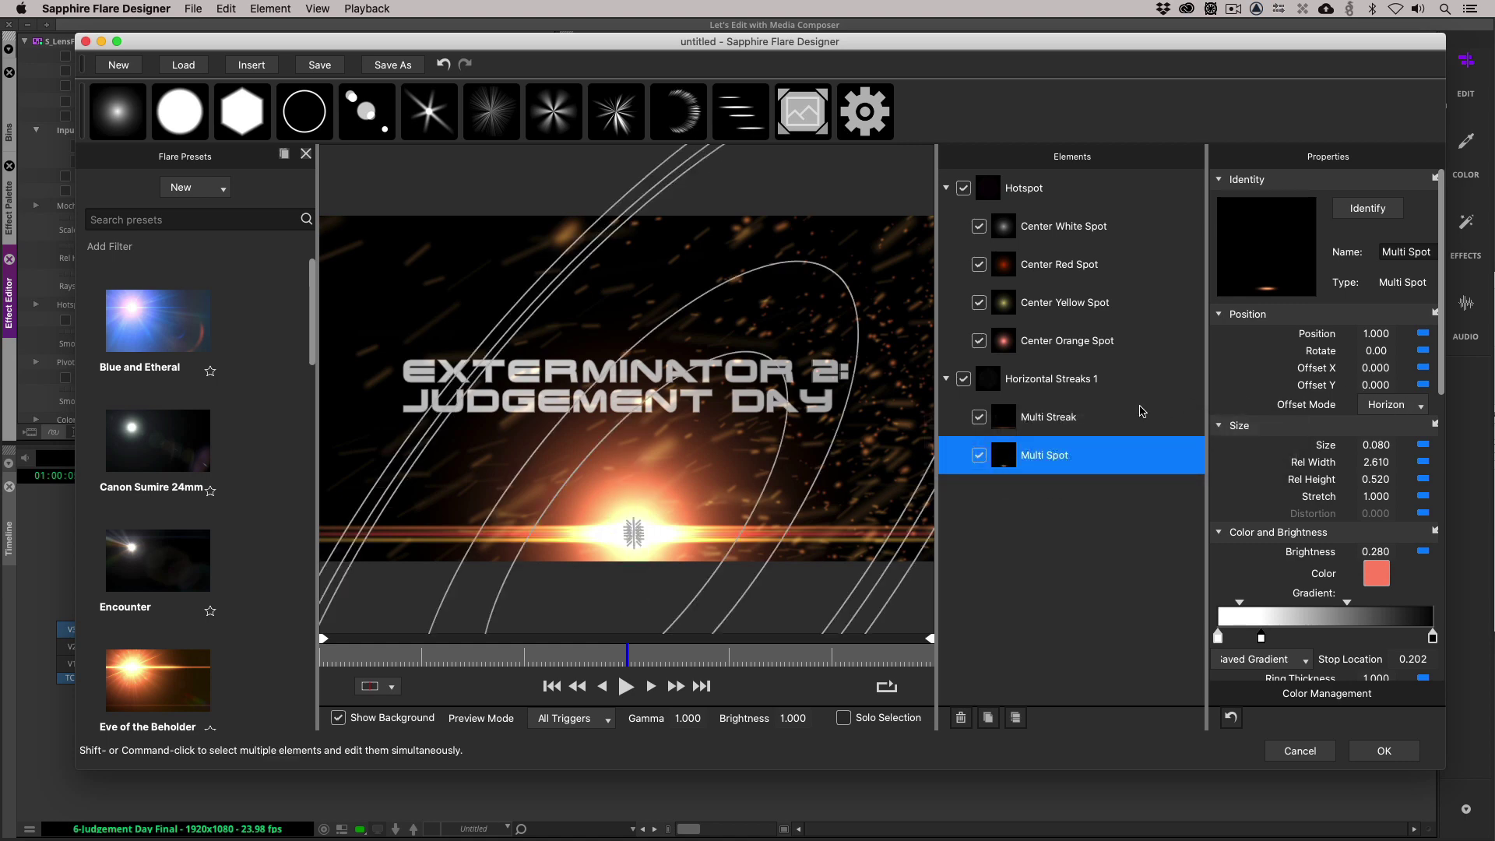
{"action": "left_click", "coordinate": [1109, 418]}
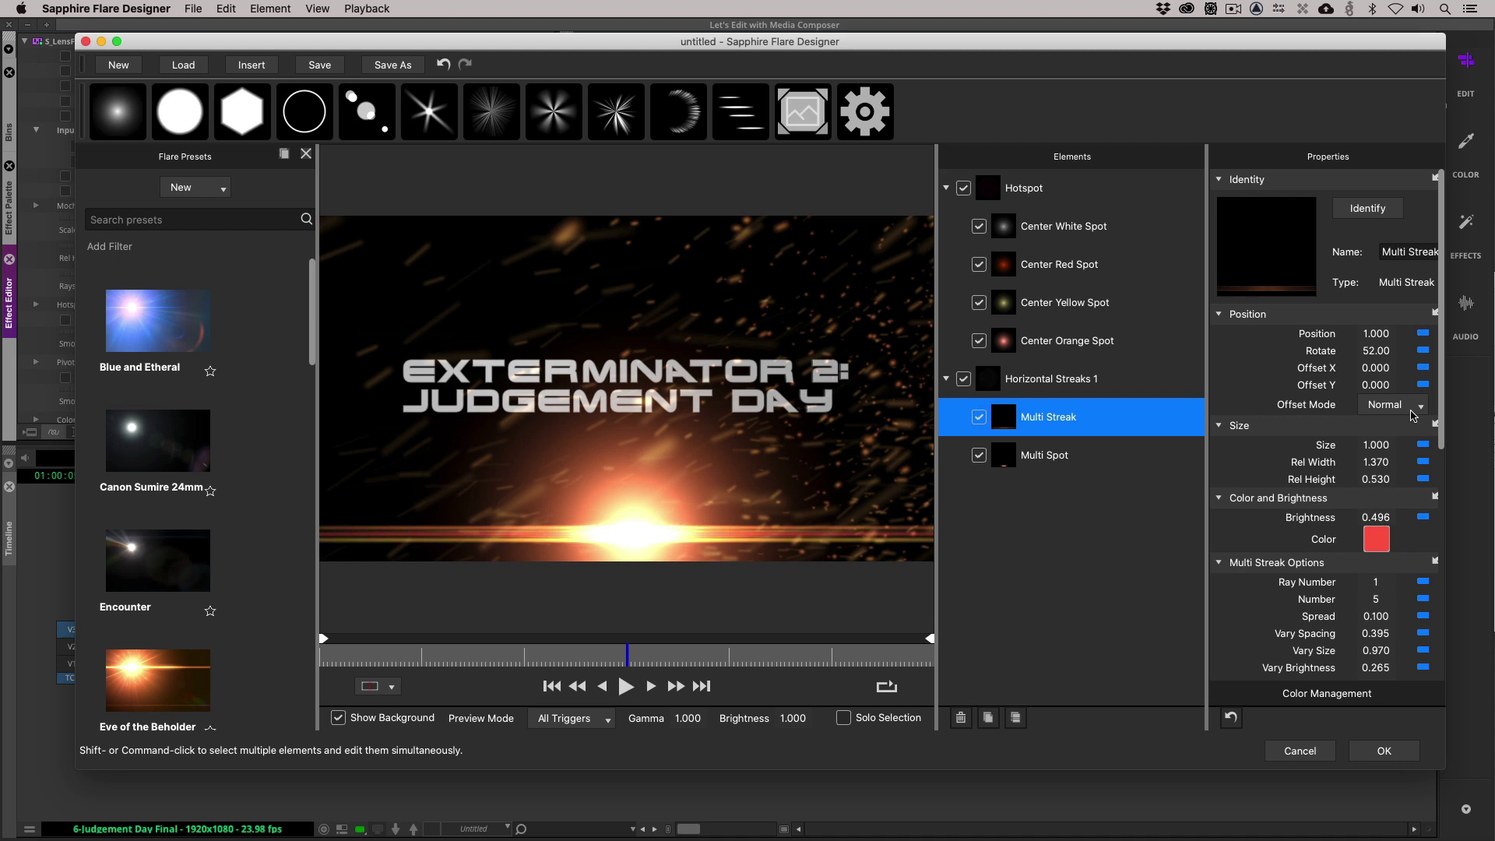
{"action": "left_click", "coordinate": [1415, 406]}
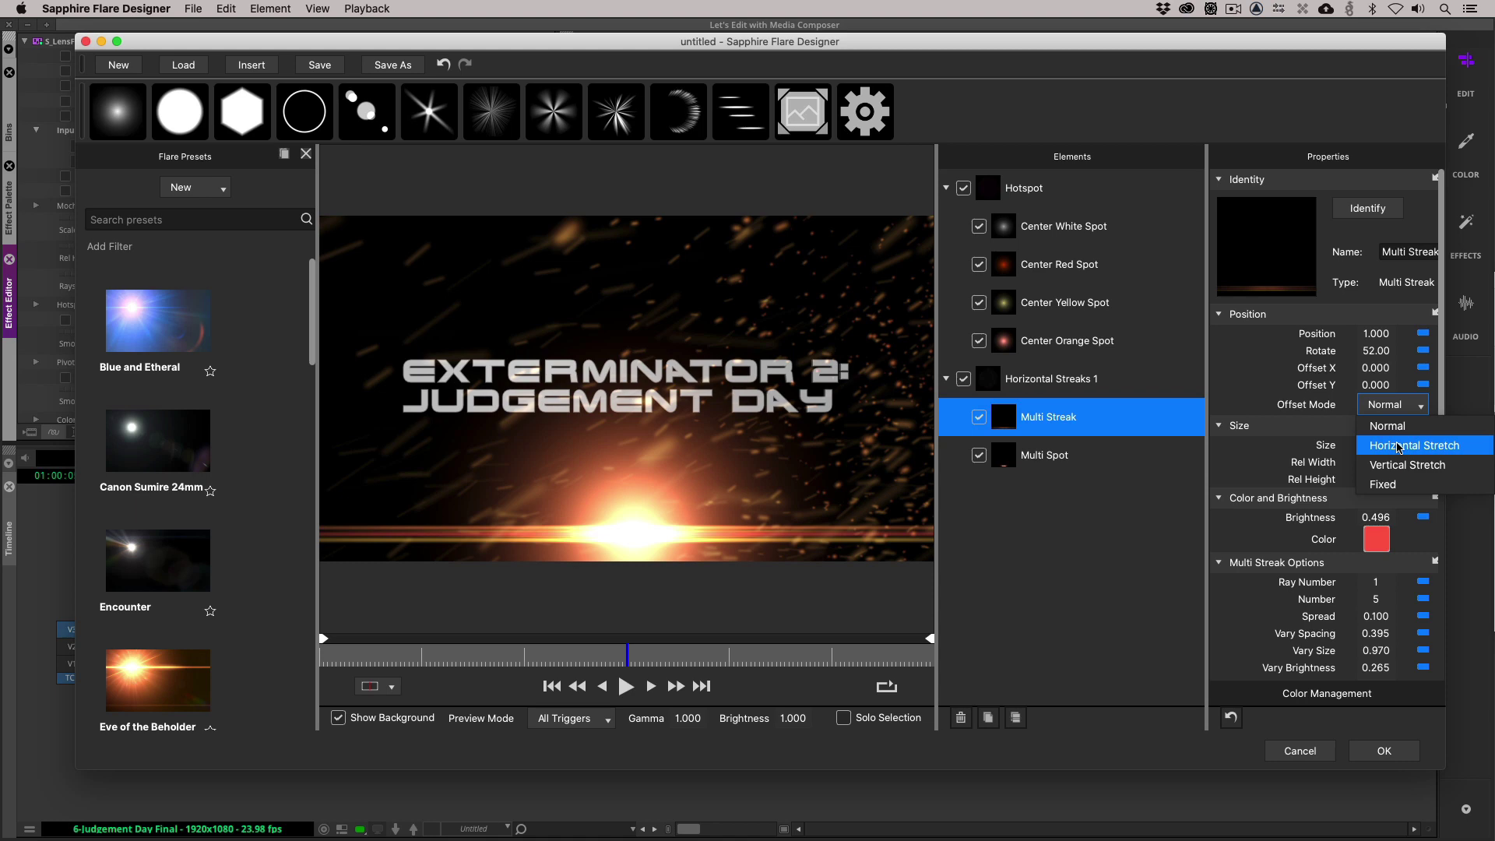
{"action": "left_click", "coordinate": [1399, 448]}
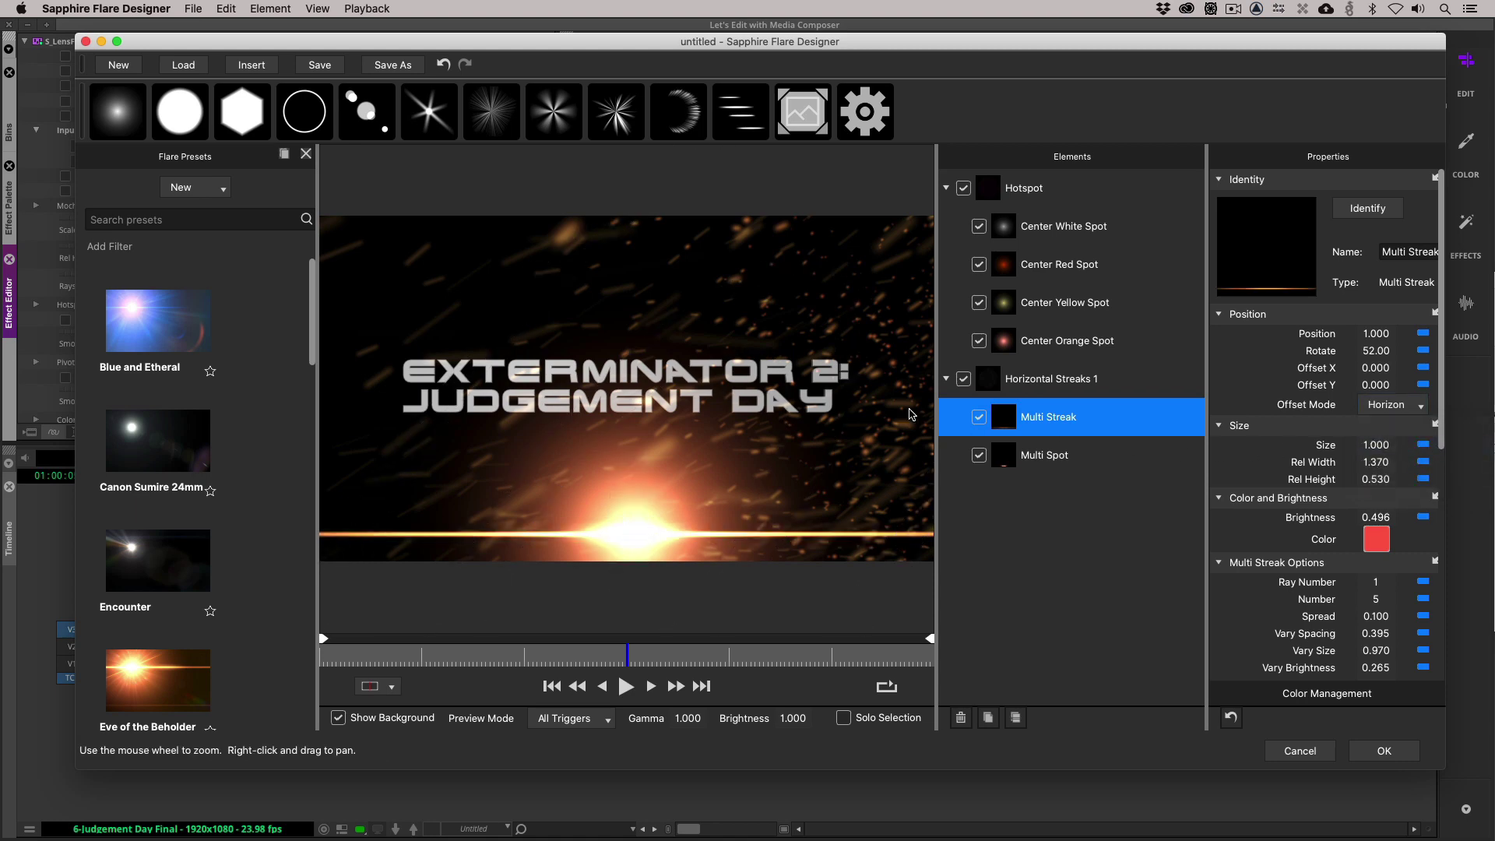
Stretch the Hotspot group to Rel Width 4.900 and Rel Height 0.290, and position the flare across the title's centre
{"action": "mouse_move", "coordinate": [646, 533]}
{"action": "left_mouse_down"}
{"action": "mouse_move", "coordinate": [615, 506]}
{"action": "mouse_move", "coordinate": [620, 314]}
{"action": "left_mouse_up"}
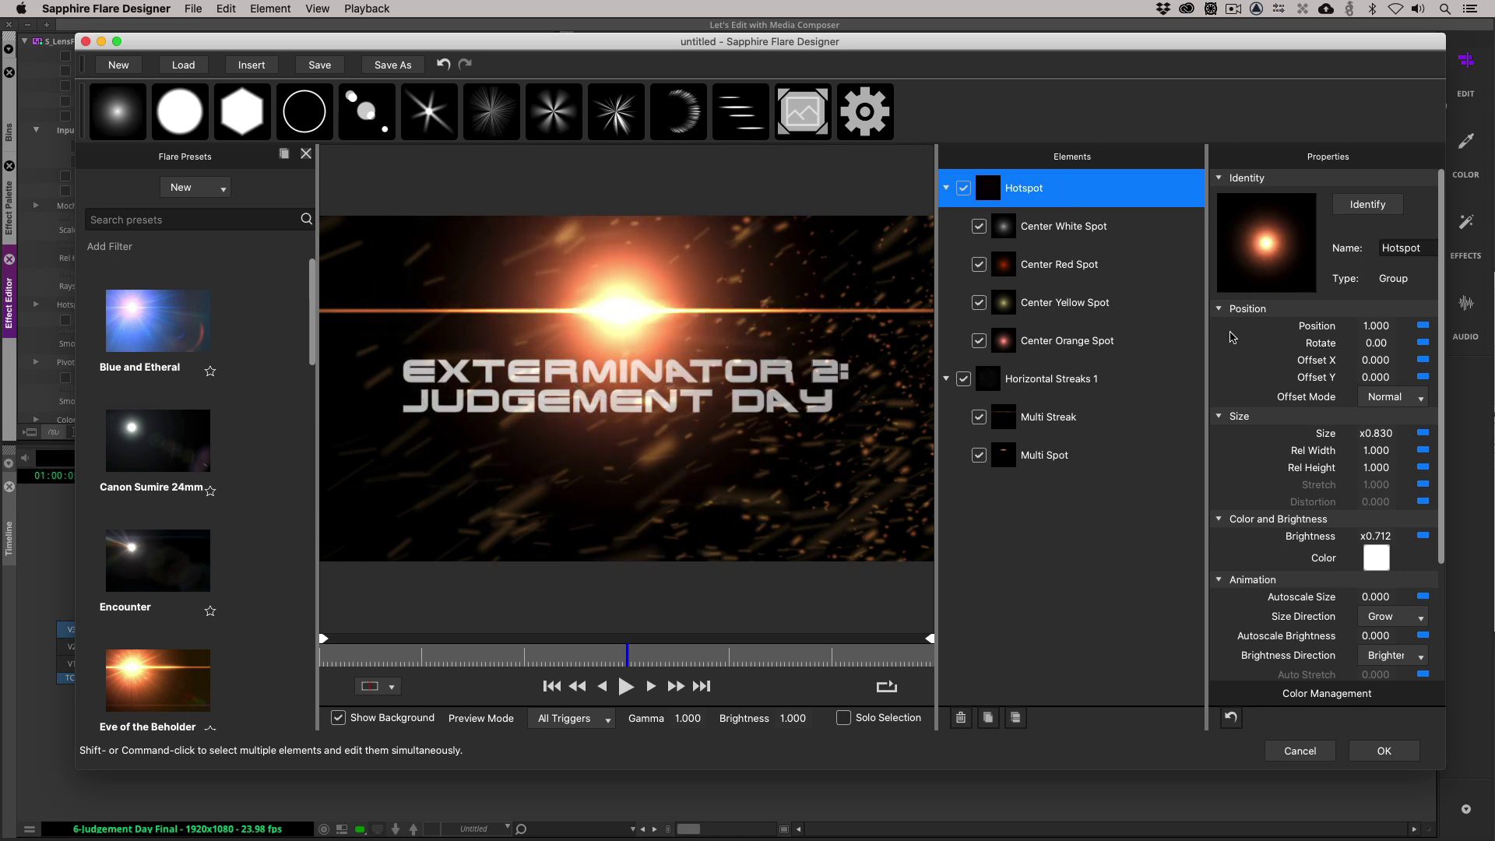
{"action": "mouse_move", "coordinate": [1391, 451]}
{"action": "left_mouse_down"}
{"action": "mouse_move", "coordinate": [1436, 463]}
{"action": "mouse_move", "coordinate": [1421, 452]}
{"action": "mouse_move", "coordinate": [1326, 471]}
{"action": "mouse_move", "coordinate": [1413, 451]}
{"action": "mouse_move", "coordinate": [1493, 457]}
{"action": "left_mouse_up"}
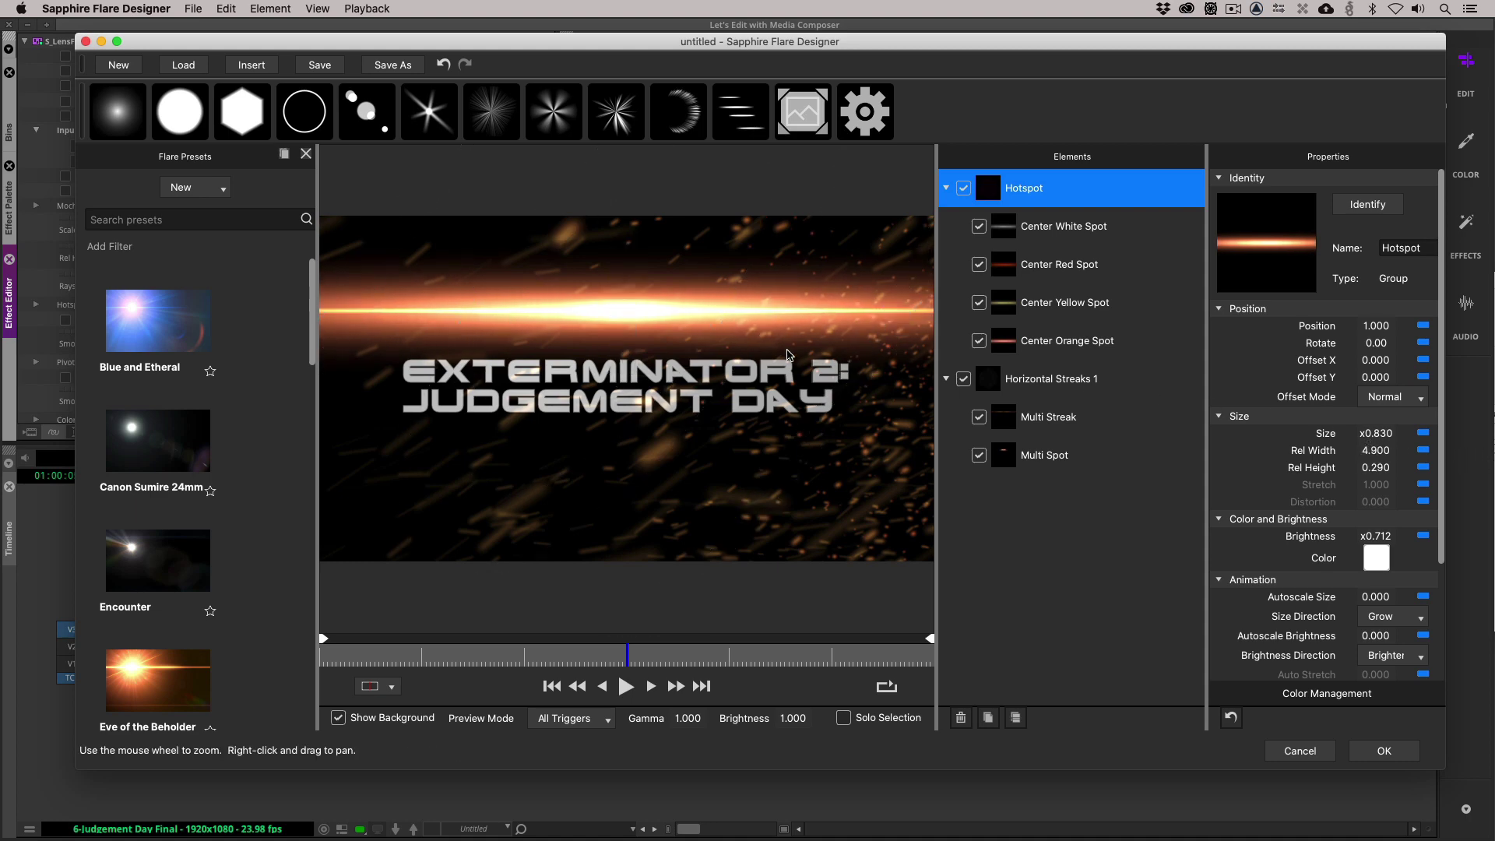
{"action": "mouse_move", "coordinate": [637, 312]}
{"action": "left_mouse_down"}
{"action": "mouse_move", "coordinate": [627, 380]}
{"action": "mouse_move", "coordinate": [605, 382]}
{"action": "left_mouse_up"}
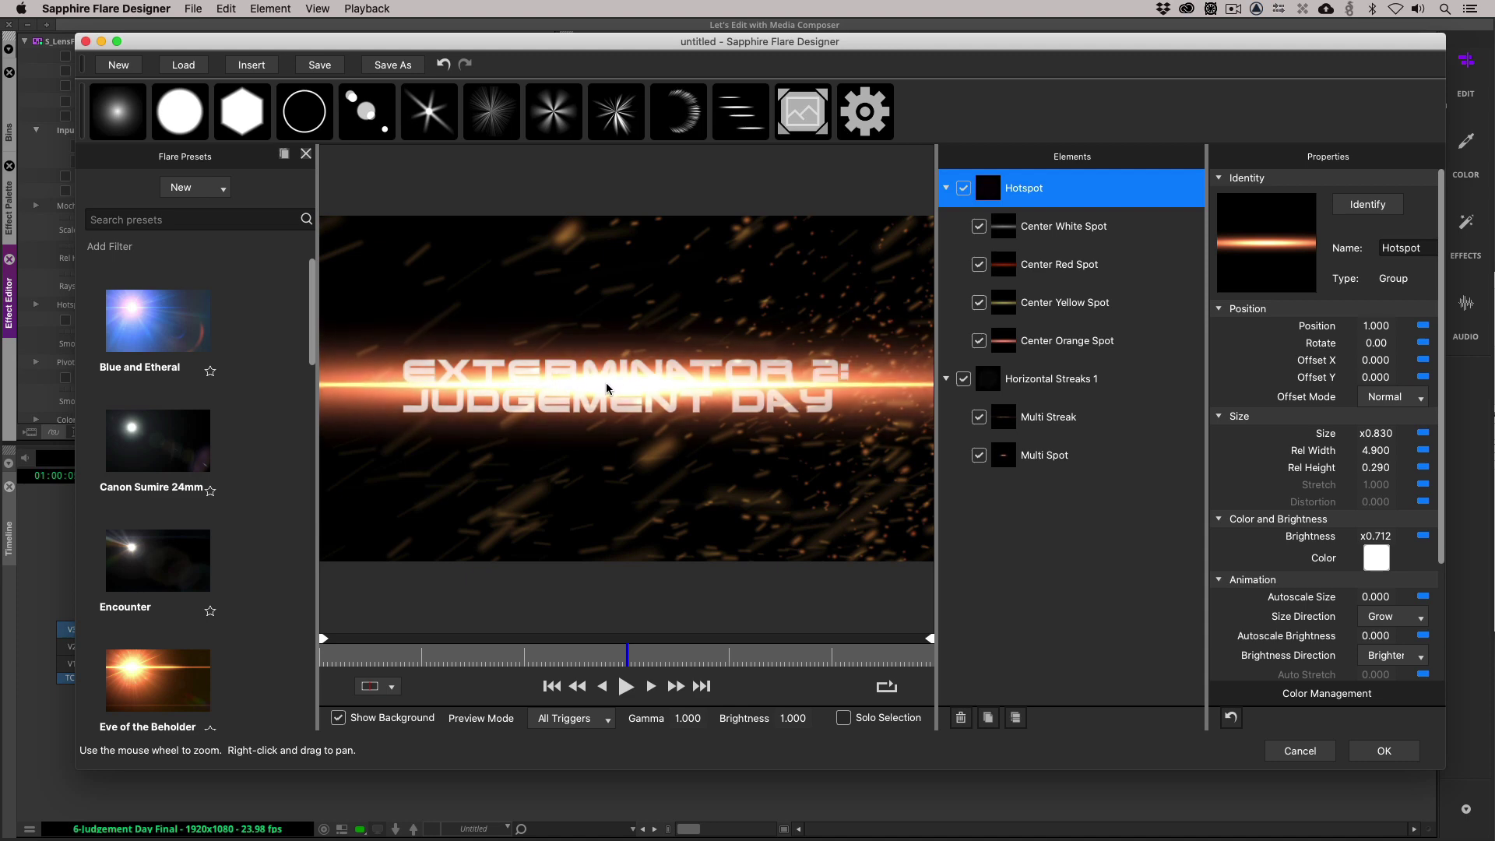
Accept the custom flare design and centre the S_LensFlare hotspot at X 0, Y 0
{"action": "left_click", "coordinate": [1394, 756]}
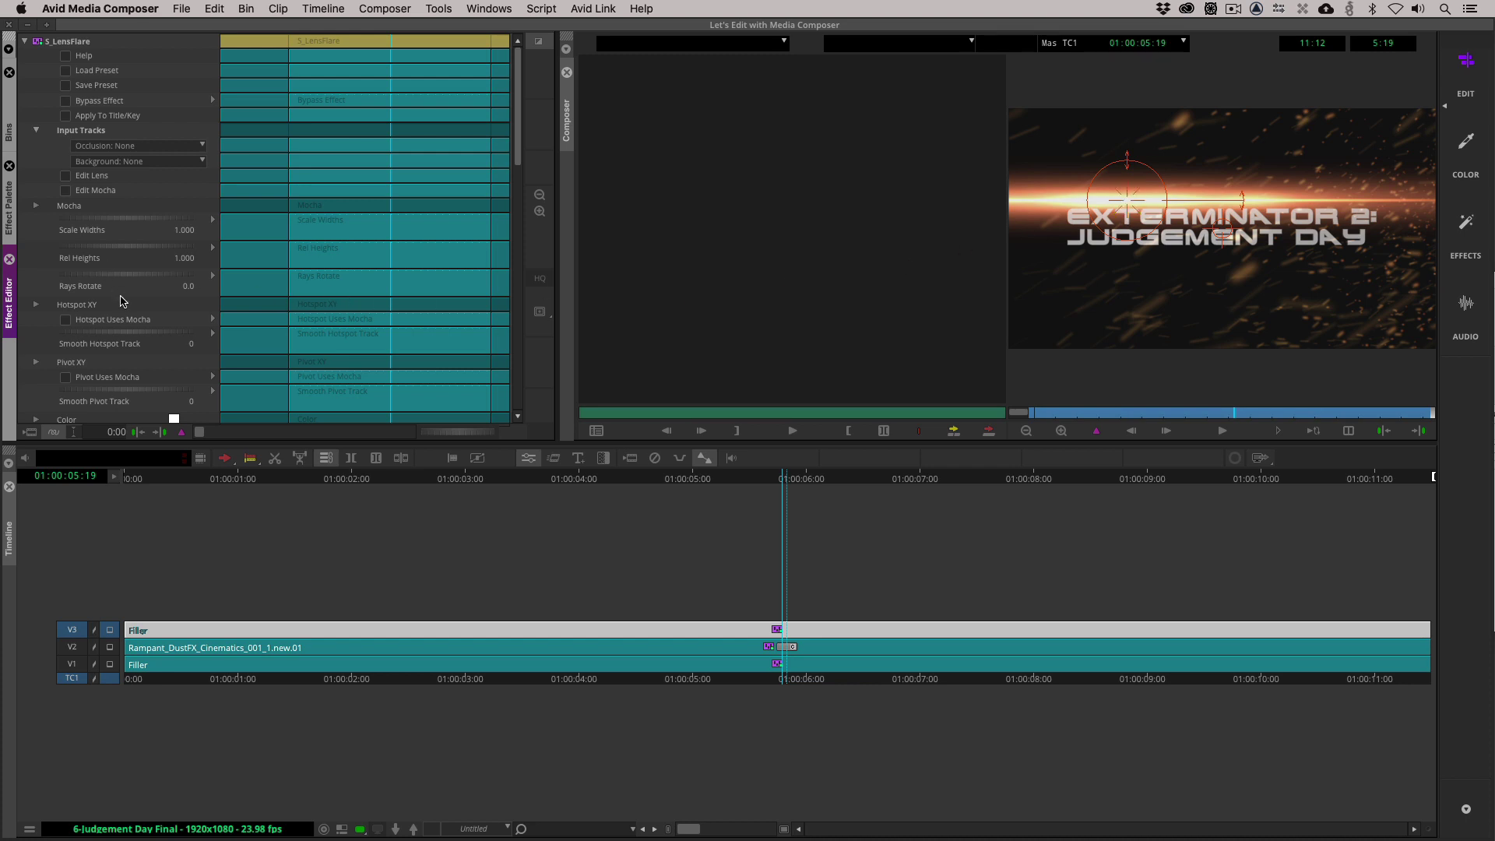
{"action": "left_click", "coordinate": [36, 306]}
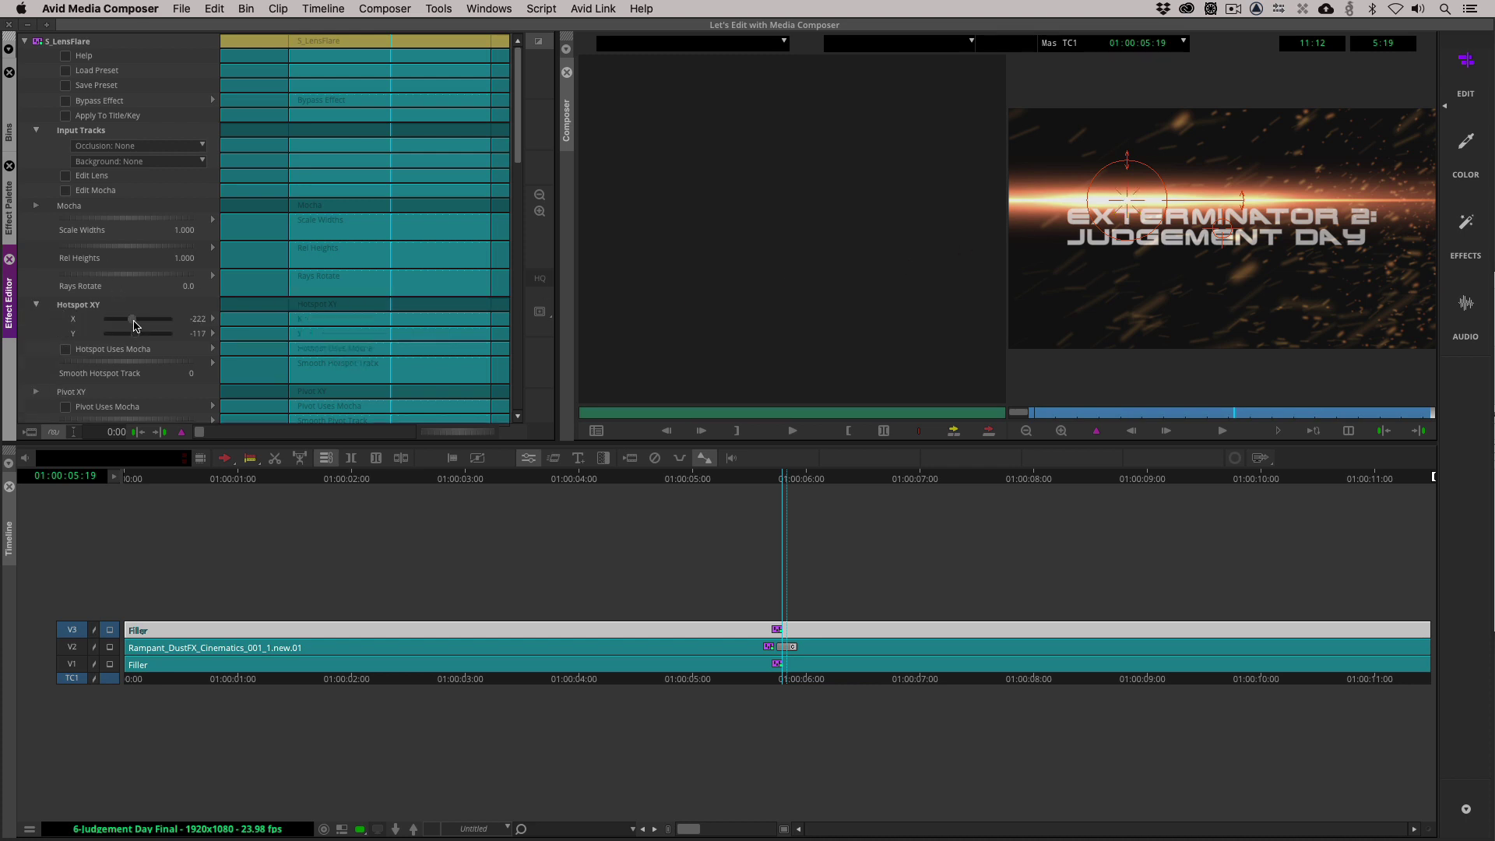
{"action": "left_click_drag", "start_coordinate": [134, 325], "coordinate": [135, 325]}
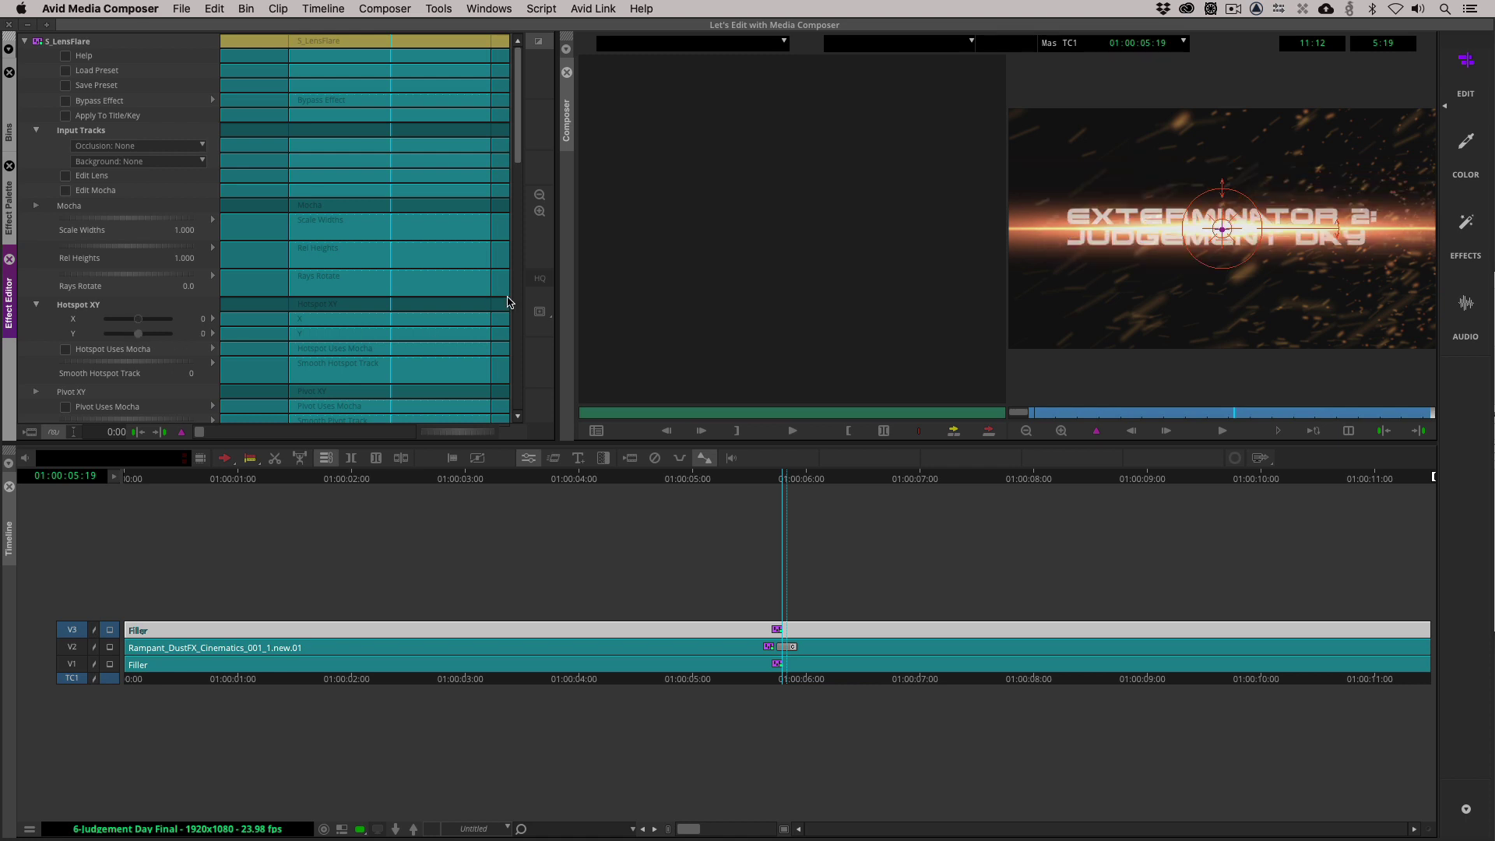
{"action": "left_click", "coordinate": [36, 306]}
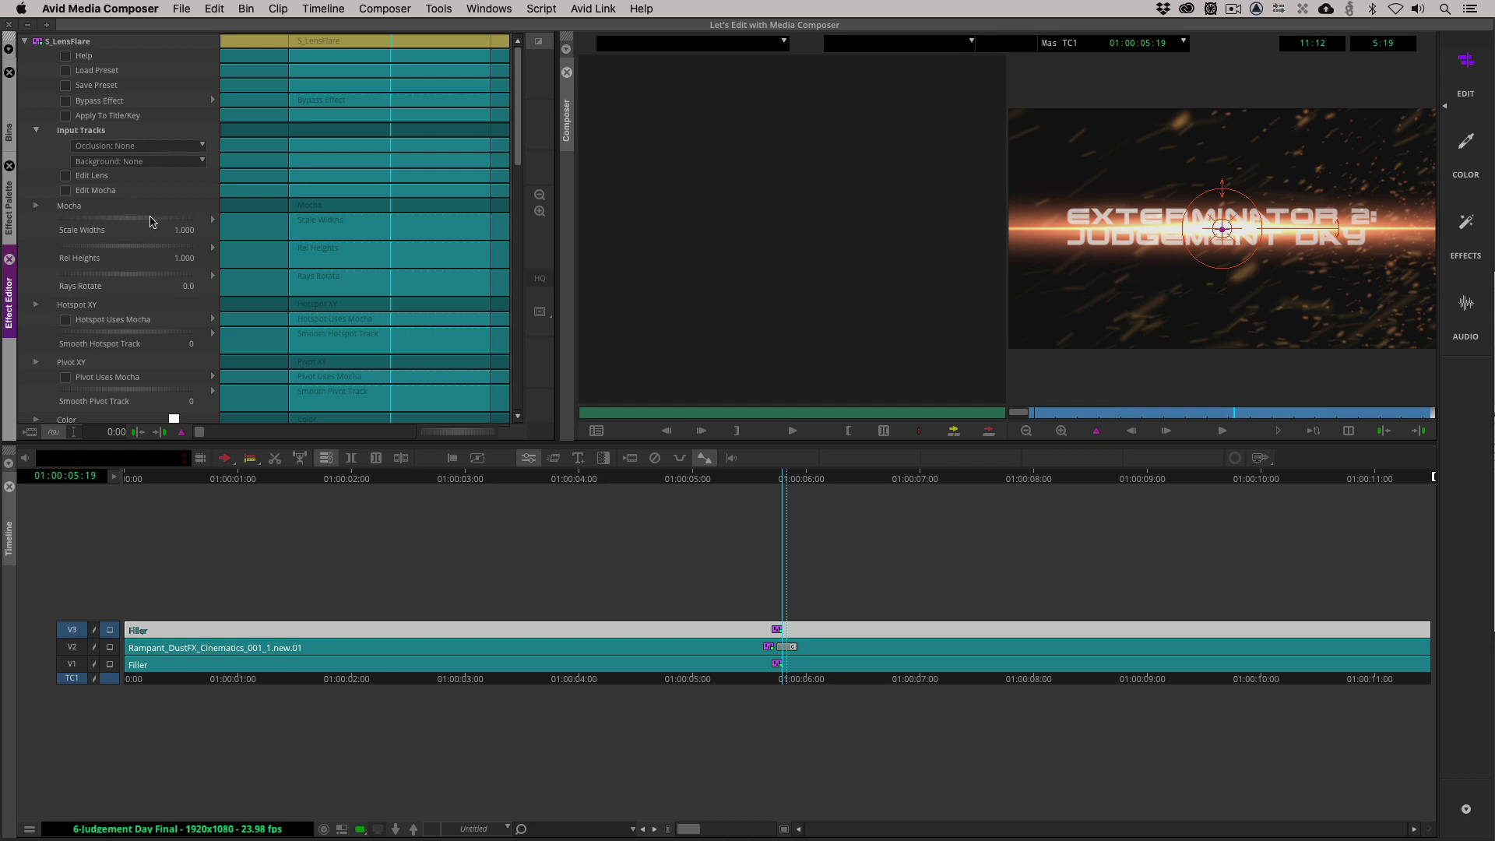
Reduce the lens flare's Scale Widths to 0.862
{"action": "left_click_drag", "start_coordinate": [152, 222], "coordinate": [134, 250]}
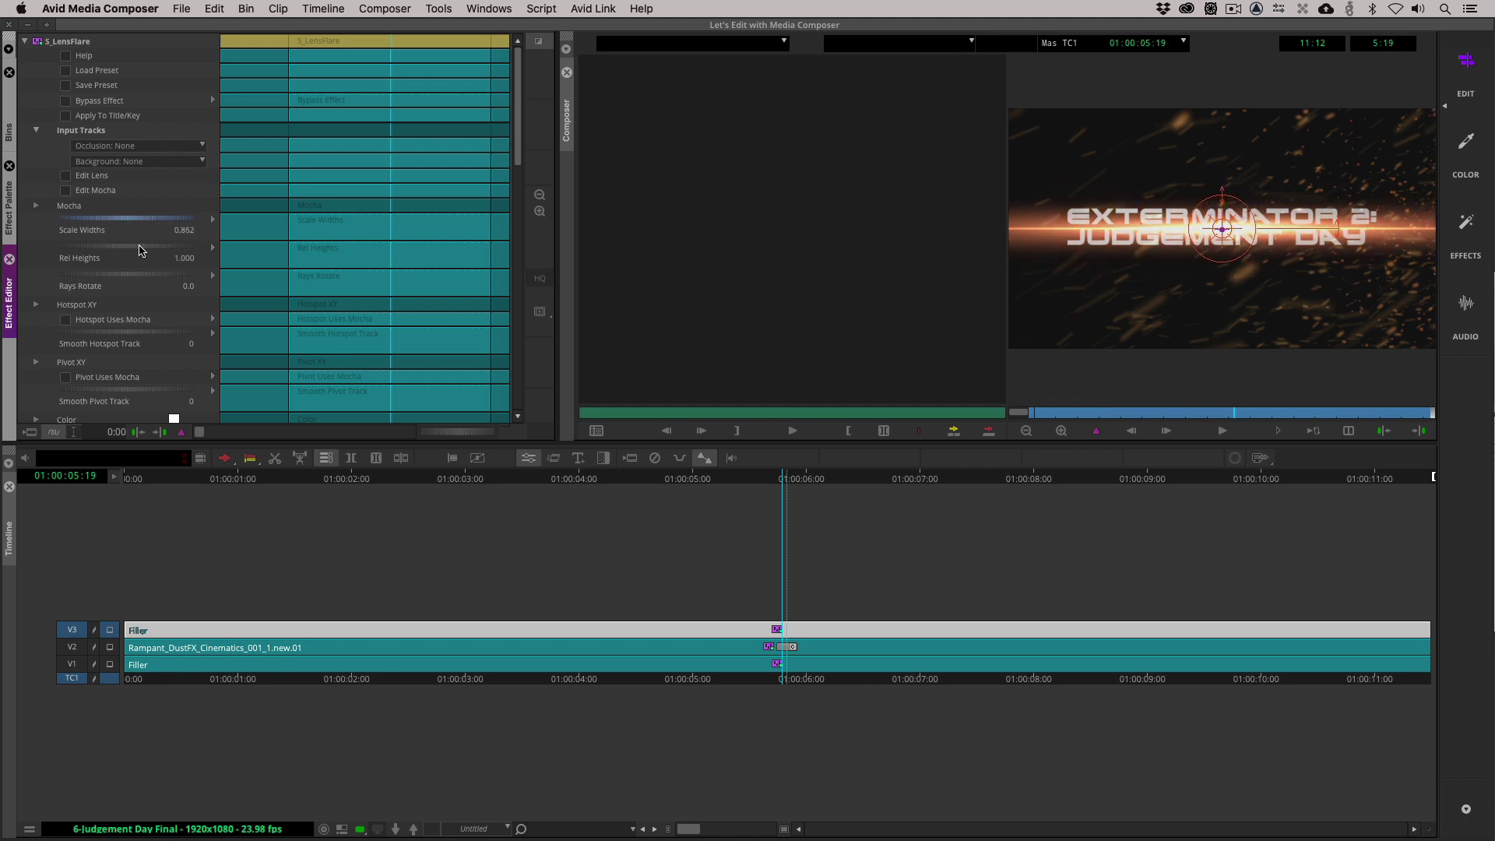